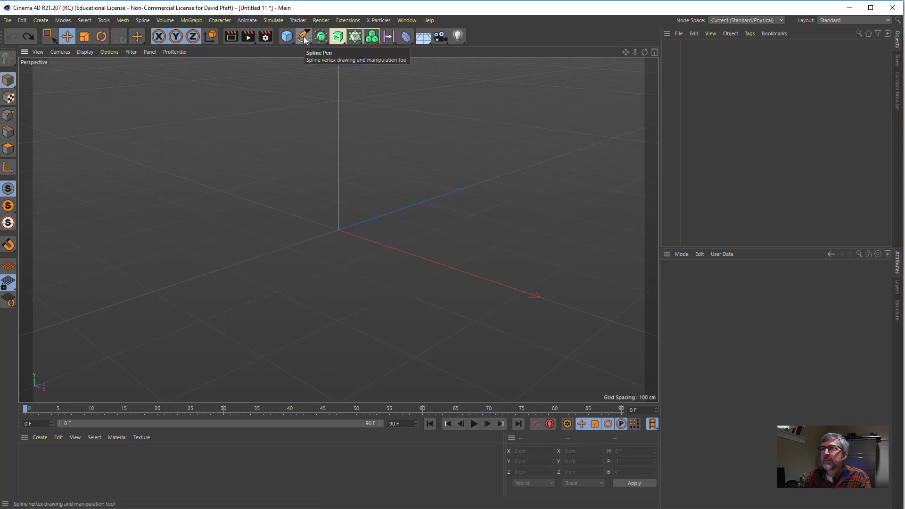
Draw a three-point Bezier spline in the Front view with the Spline Pen, curving up from below the origin to the upper left
drag(304, 41, 338, 50)
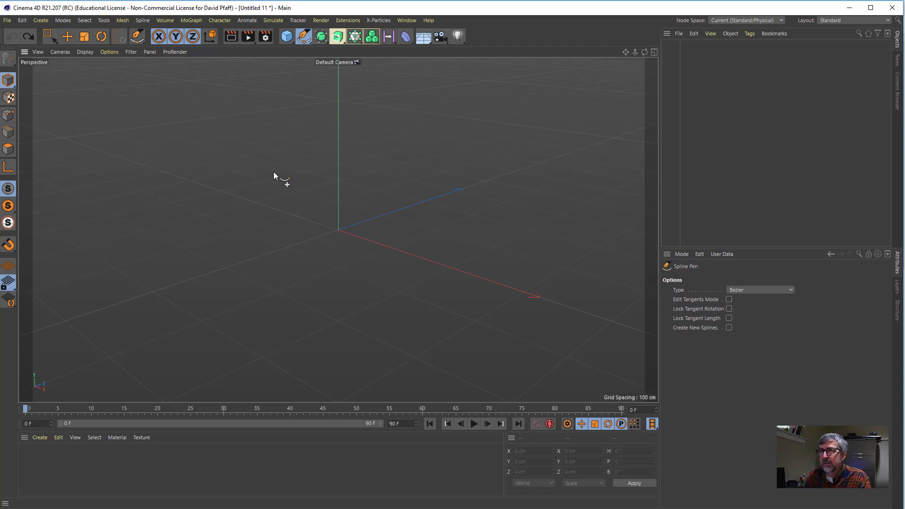
middle_click(302, 166)
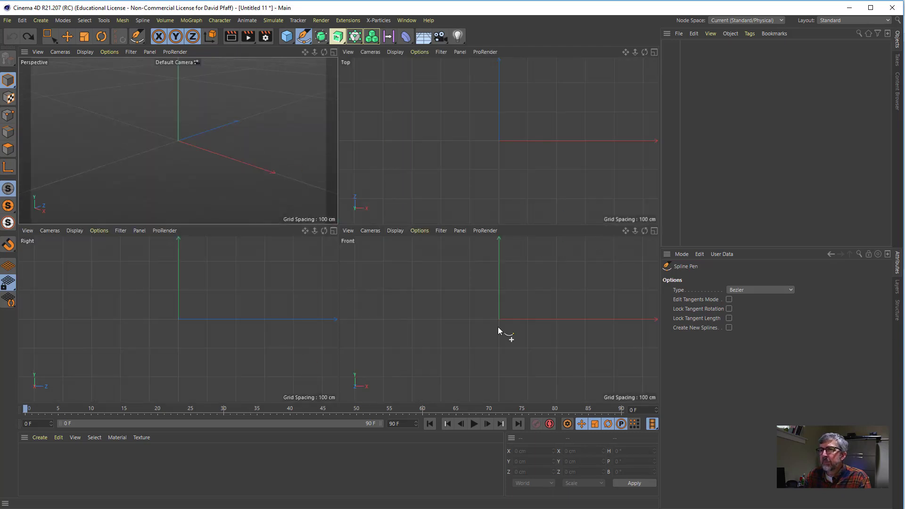
middle_click(444, 291)
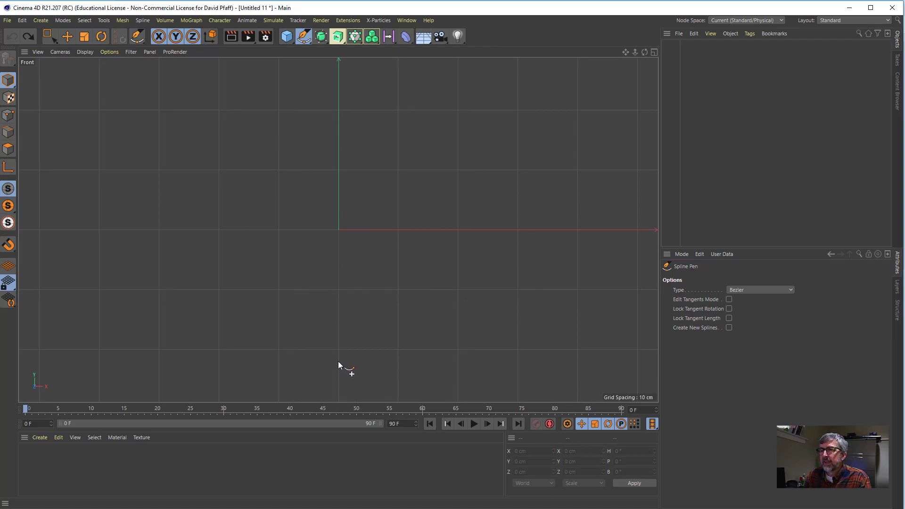
drag(337, 361, 338, 335)
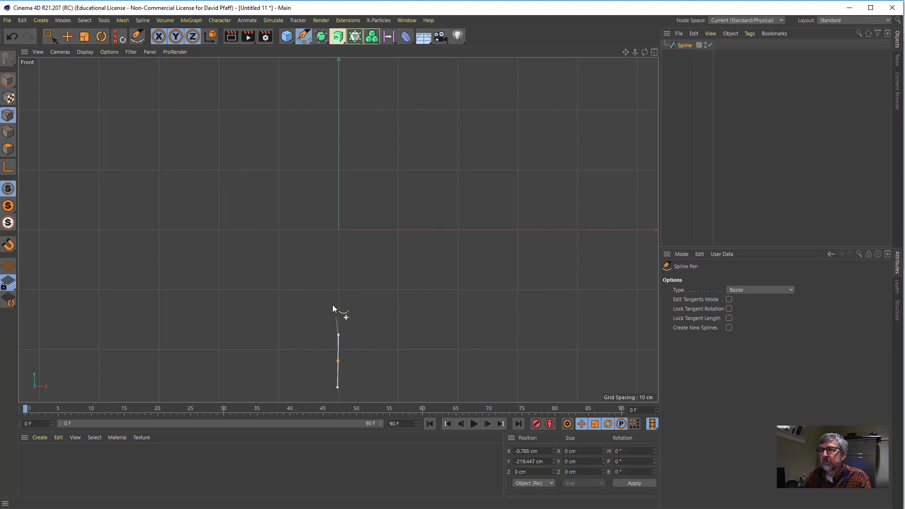
drag(267, 216, 264, 201)
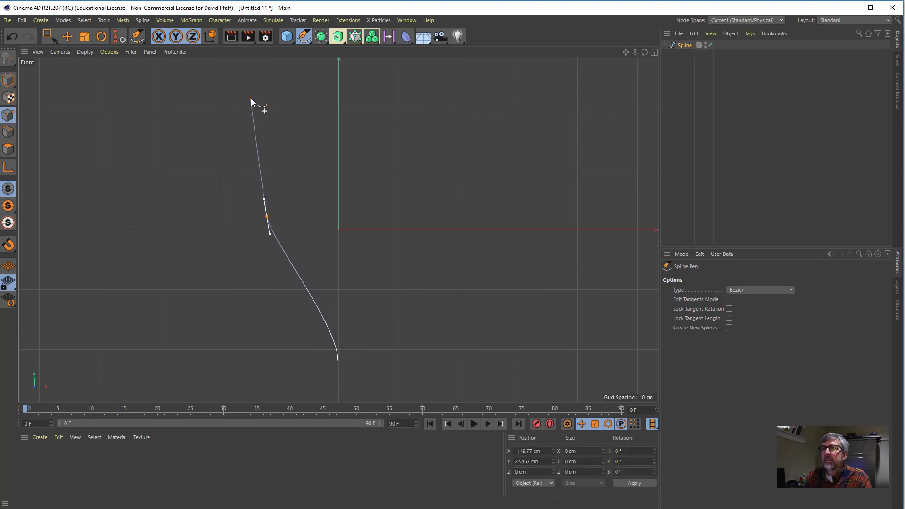
drag(261, 96, 265, 74)
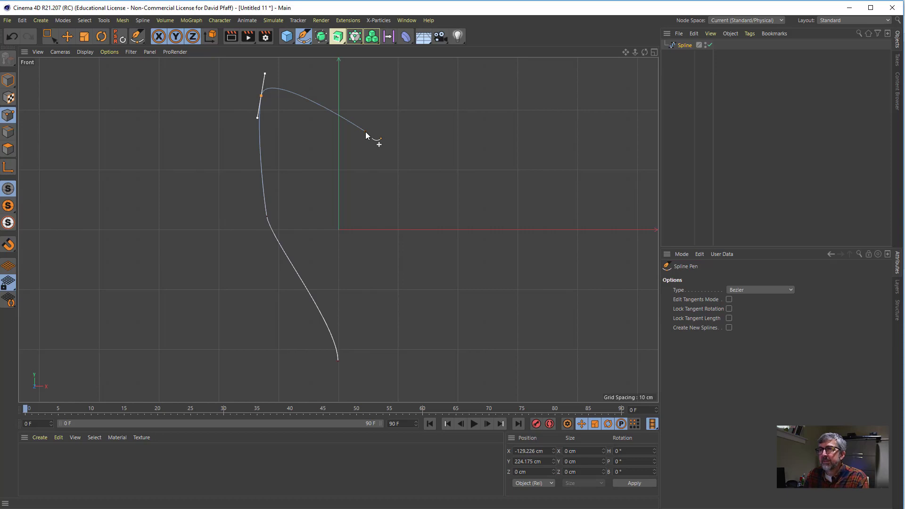
key(Escape)
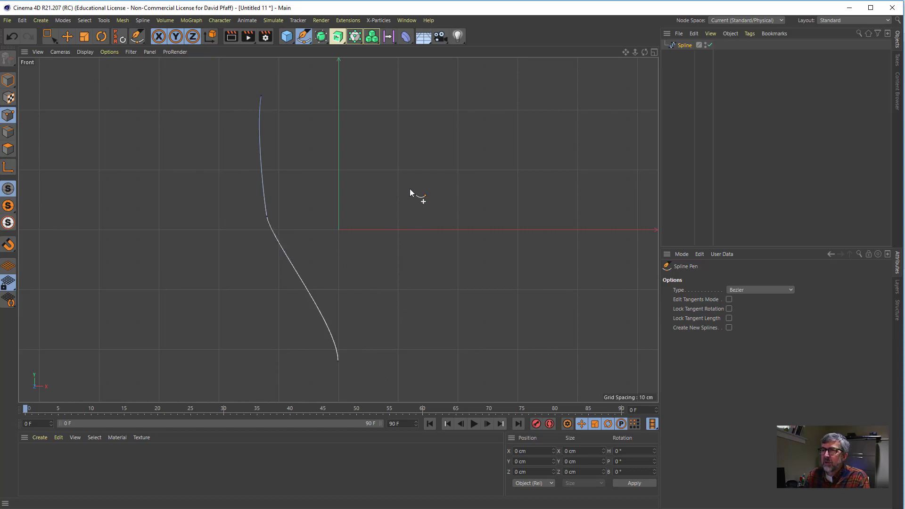
Draw a second three-point branch curving up to the right, and move its start point onto the lower part of the first curve
click(331, 315)
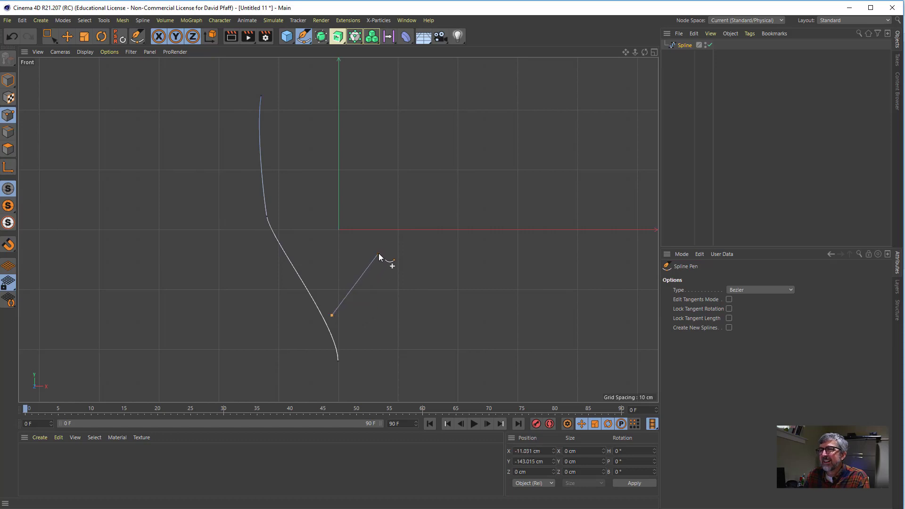
drag(383, 244, 389, 226)
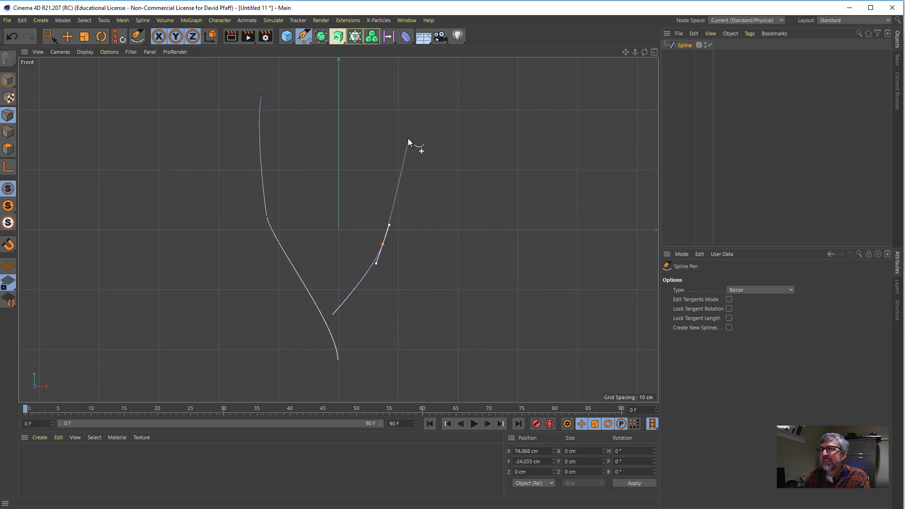
drag(404, 124, 420, 100)
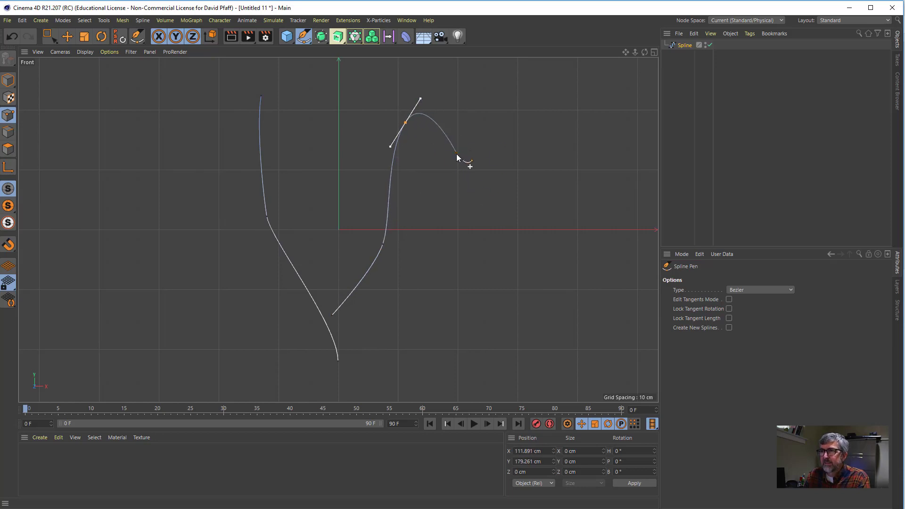
key(Escape)
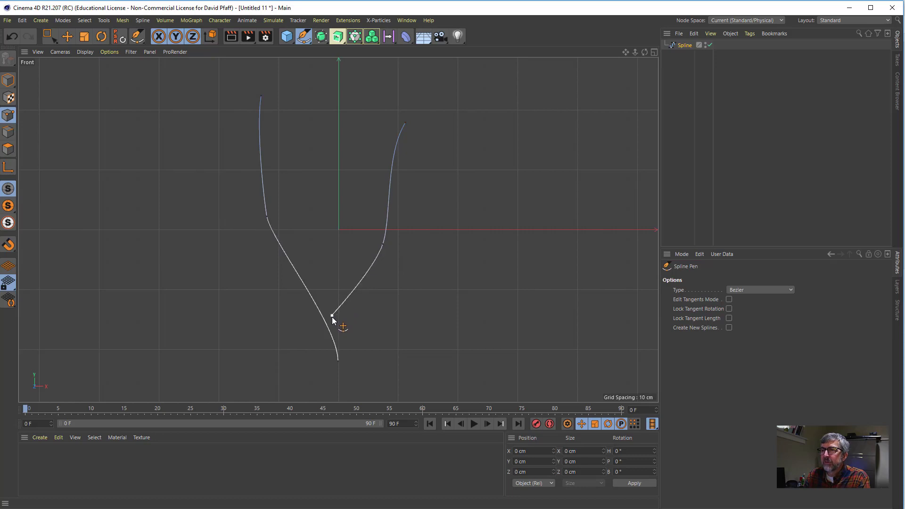
drag(332, 317, 329, 330)
Add a Tube primitive in the Perspective view with an inner radius of 10 cm and an outer radius of 12 cm
middle_click(430, 266)
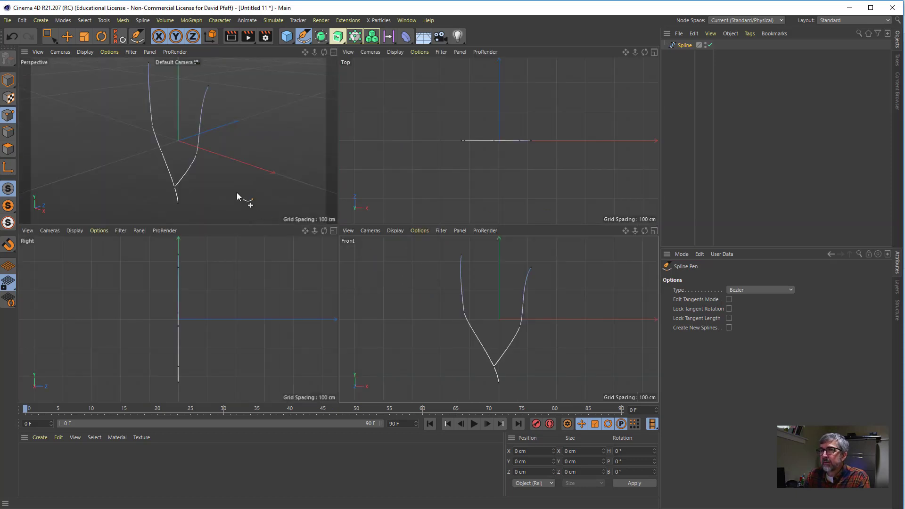
middle_click(218, 122)
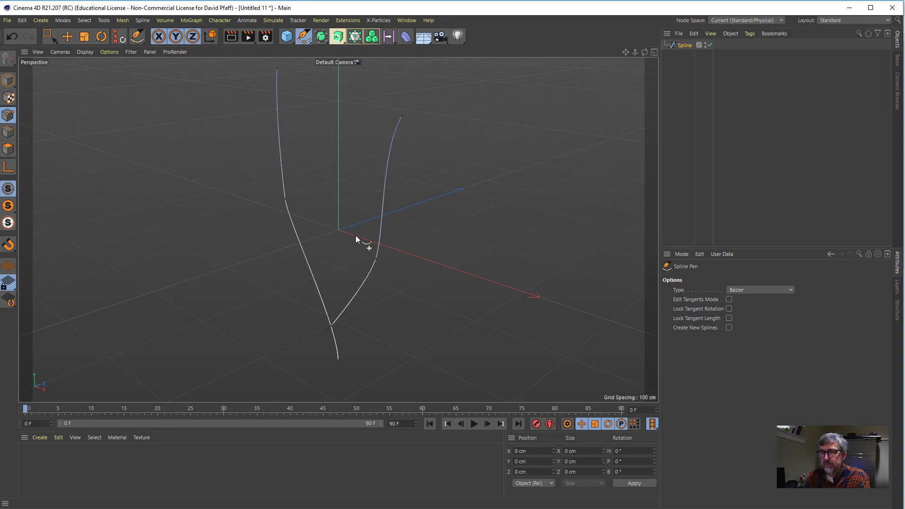
alt+drag(366, 227, 427, 174)
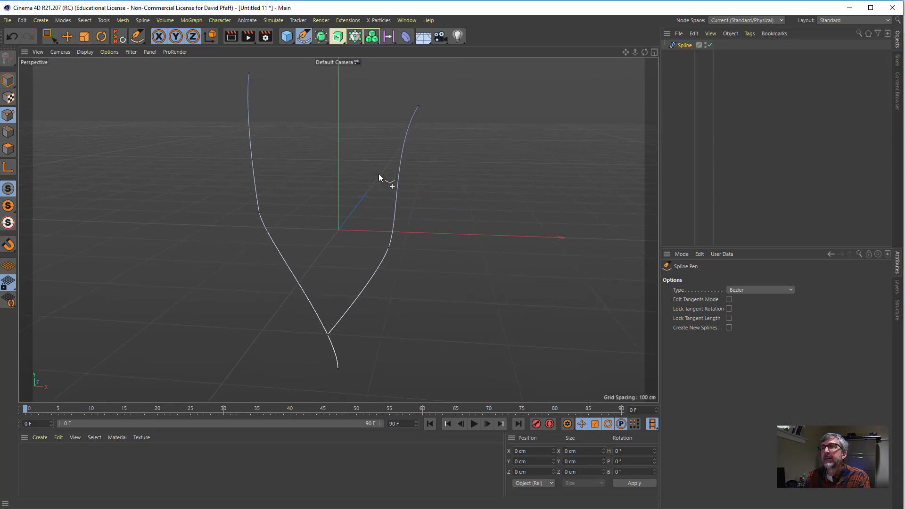
click(285, 37)
click(461, 85)
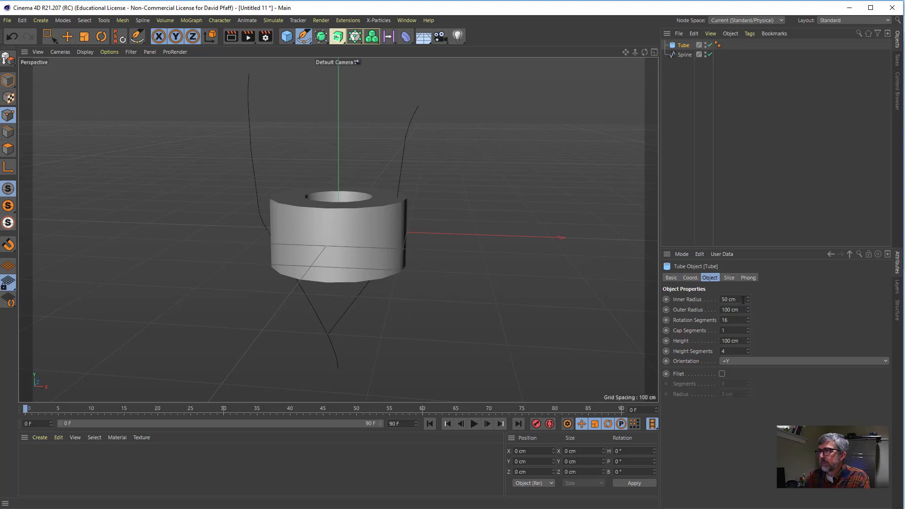
drag(743, 299, 639, 303)
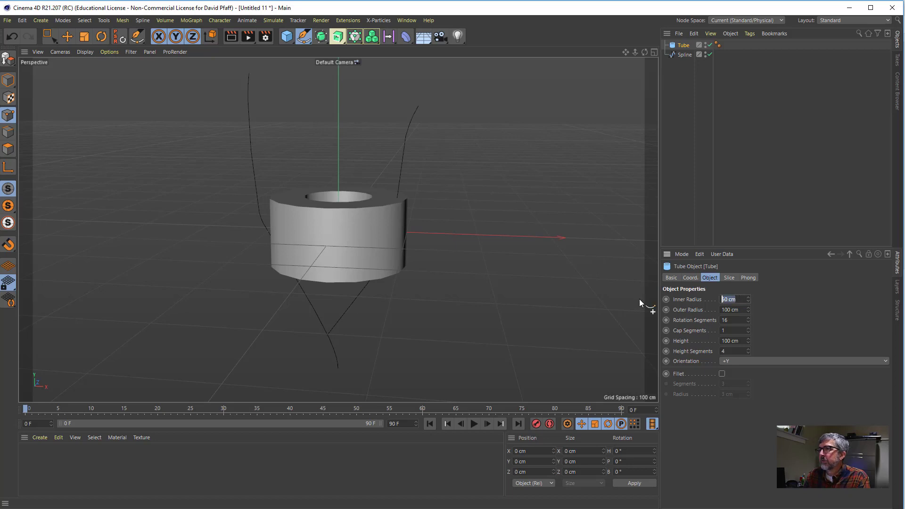
text(10)
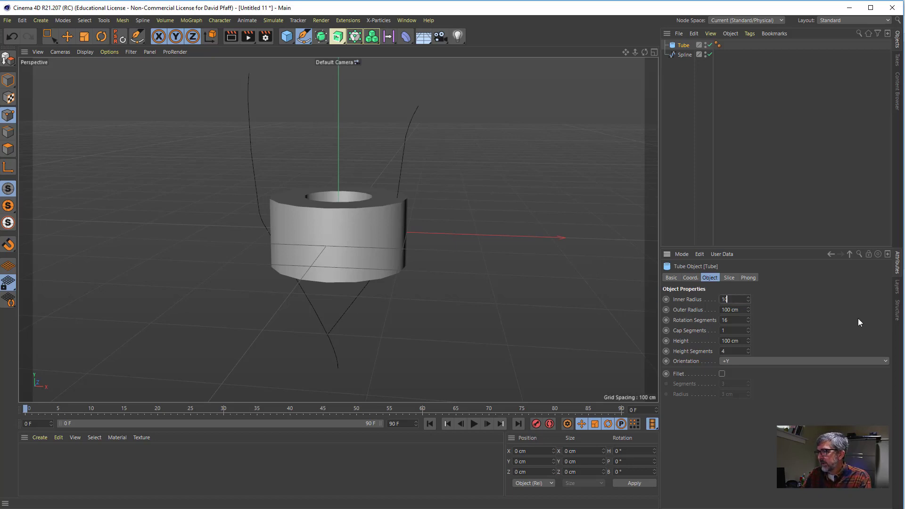
key(Tab)
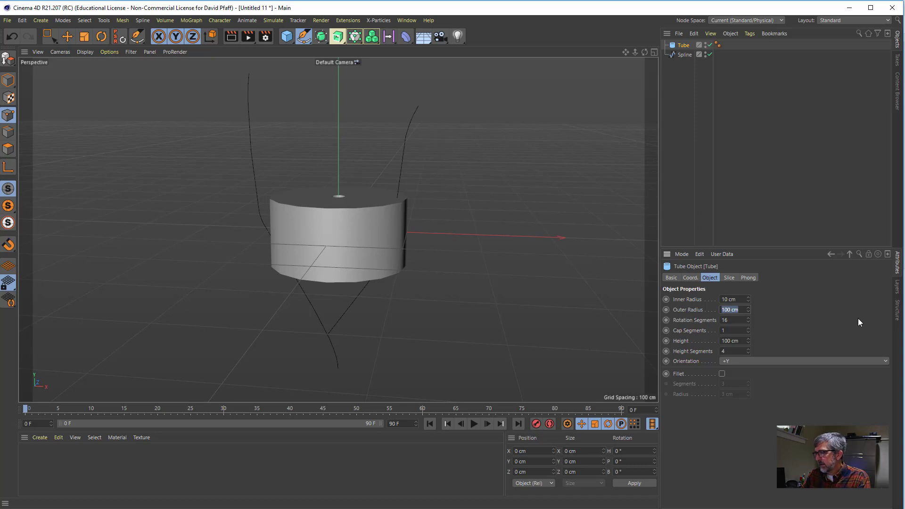
text(12)
key(Return)
Set the Perspective view's shading to Gouraud Shading (Lines) to show the tube's segments
scroll(345, 209, up, 5)
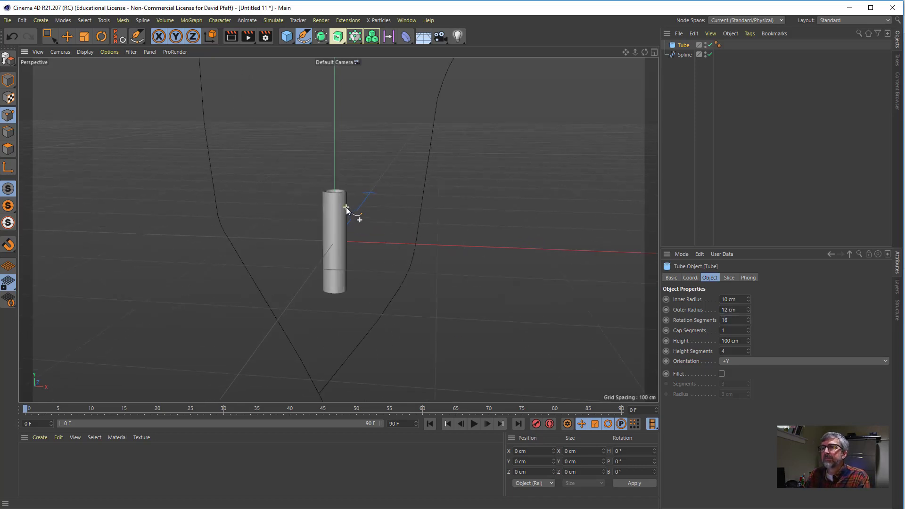
alt+drag(332, 204, 335, 224)
scroll(335, 224, up, 7)
scroll(334, 224, down, 2)
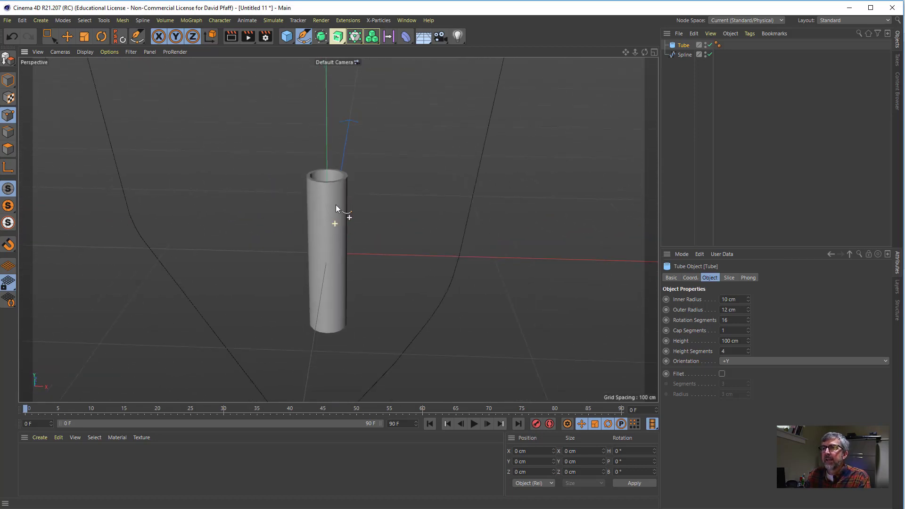
click(81, 52)
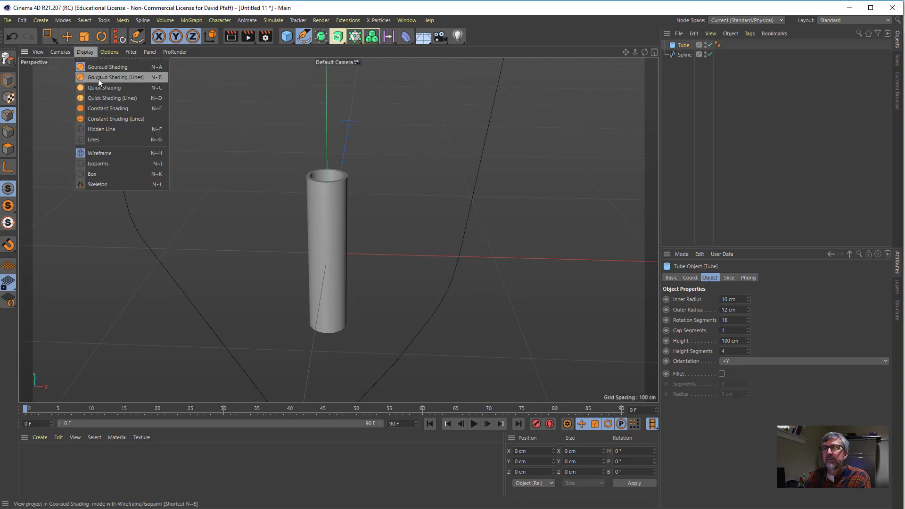
click(98, 79)
alt+drag(357, 257, 349, 232)
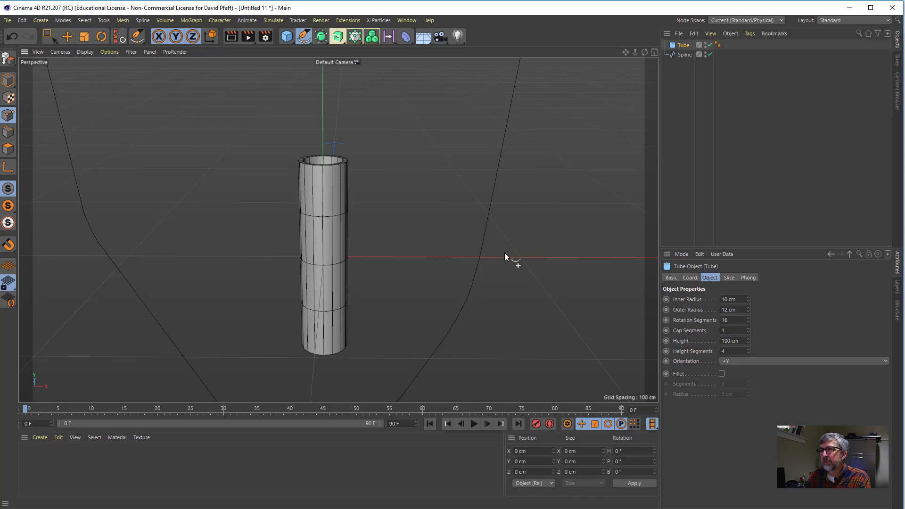
Raise the tube's height segments to 114
drag(748, 352, 782, 351)
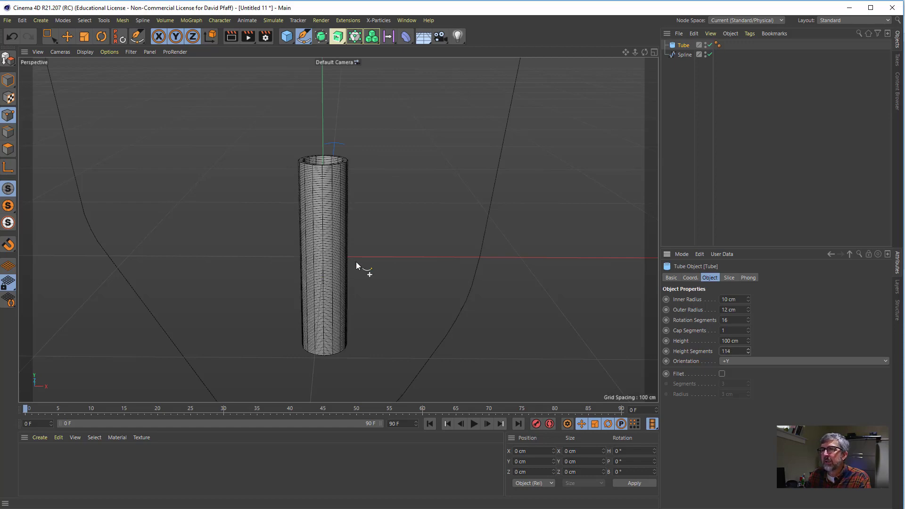
scroll(311, 267, up, 3)
scroll(312, 266, down, 6)
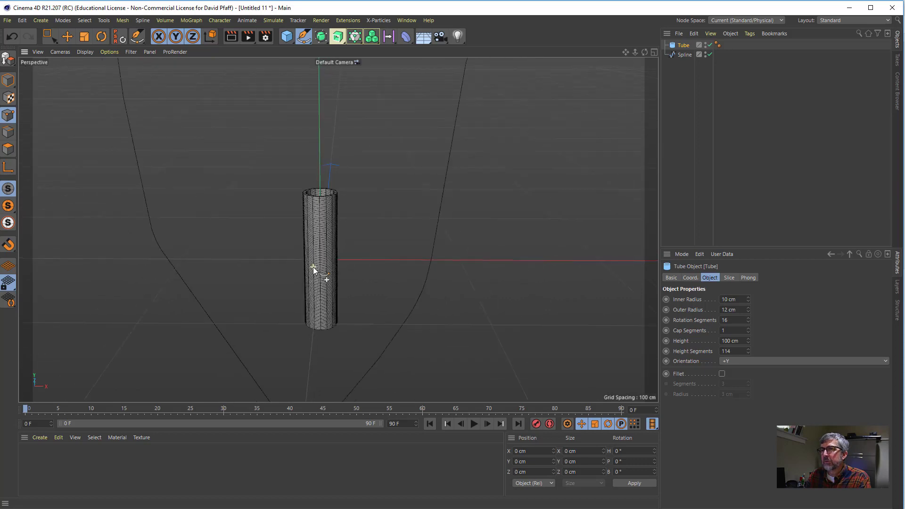
scroll(313, 266, down, 4)
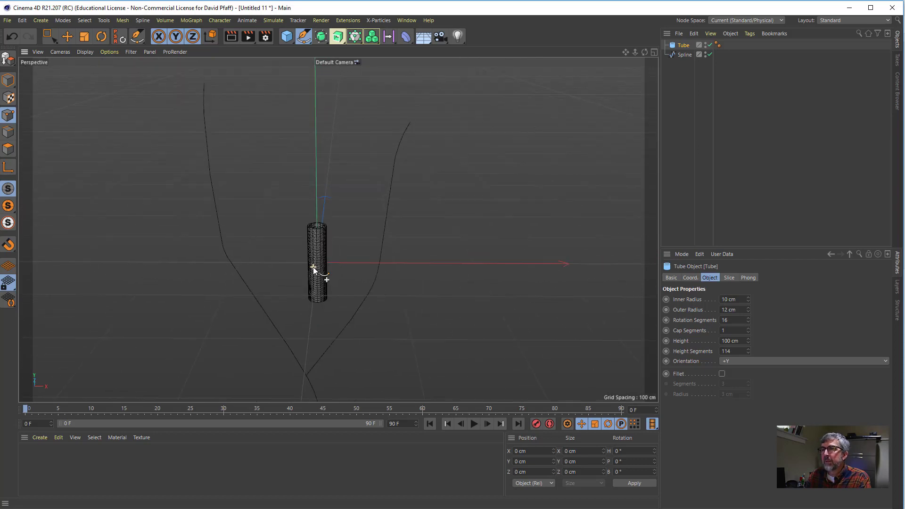
scroll(312, 267, up, 2)
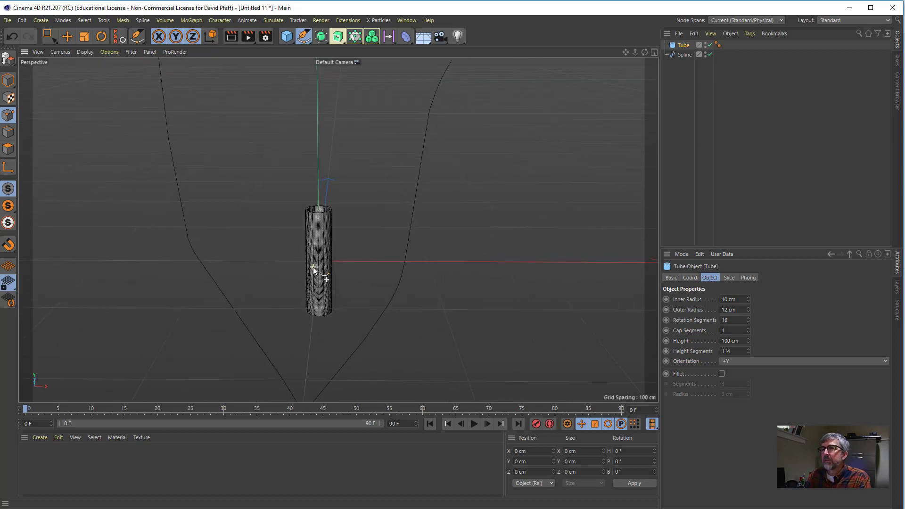
Add a Spline Wrap deformer as a child of the Tube and assign the drawn spline to it
click(405, 35)
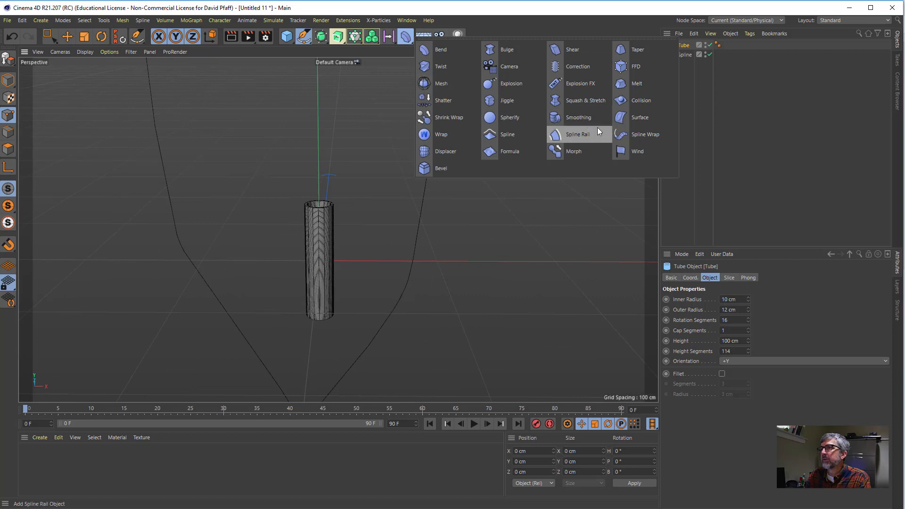
click(641, 137)
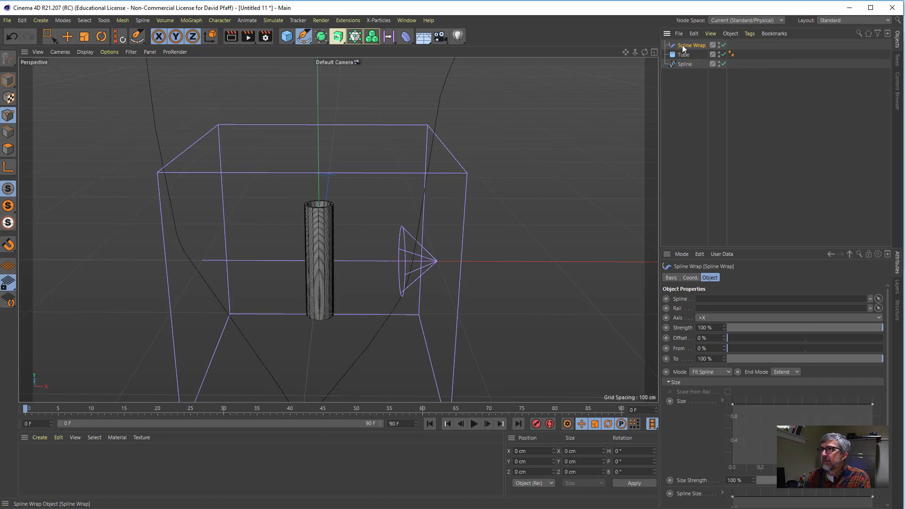
drag(681, 48, 684, 59)
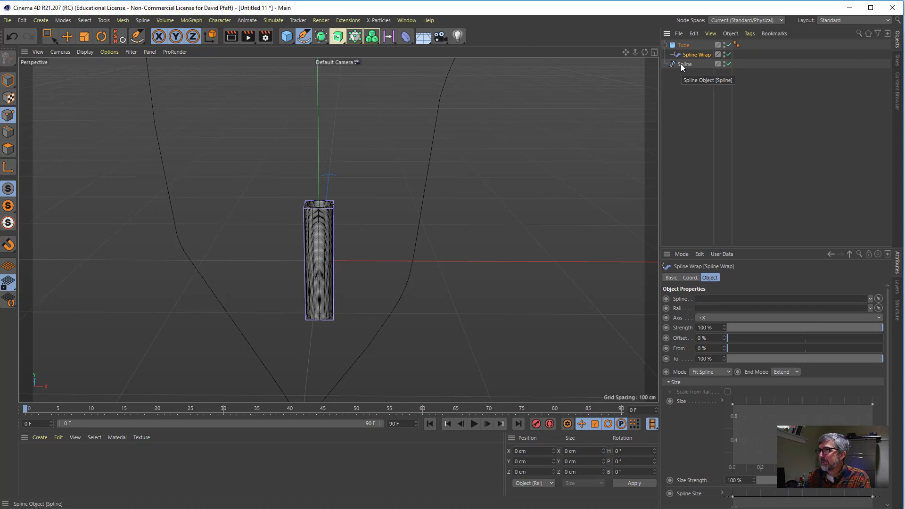
drag(681, 63, 723, 288)
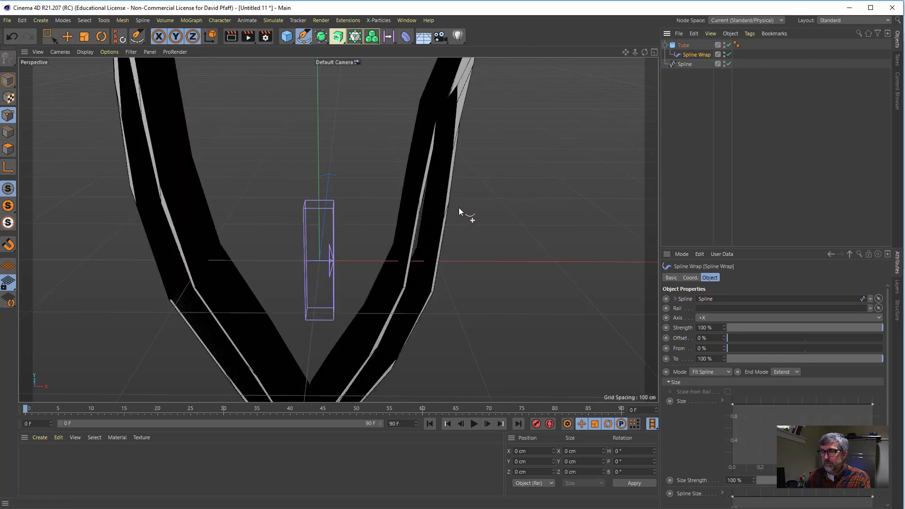
Set the Spline Wrap's axis to +Y so the tube follows both branches lengthwise
alt+drag(473, 204, 432, 183)
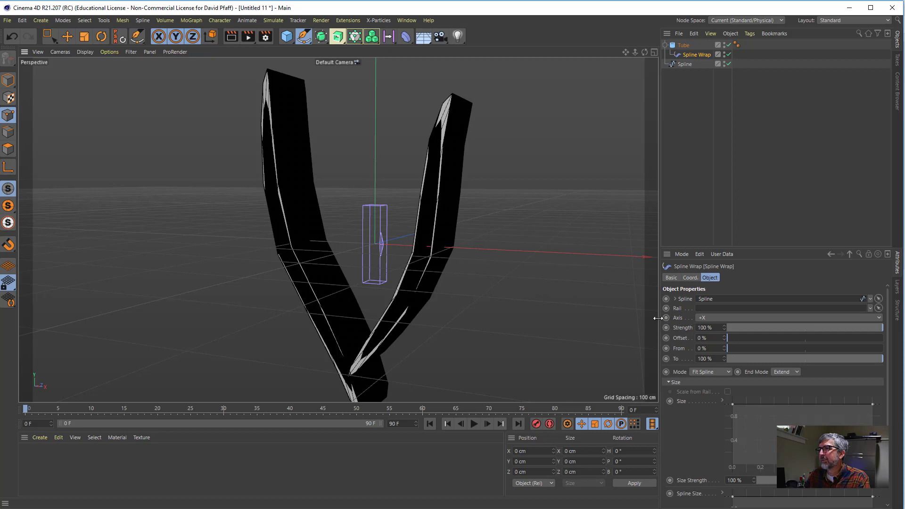
click(737, 316)
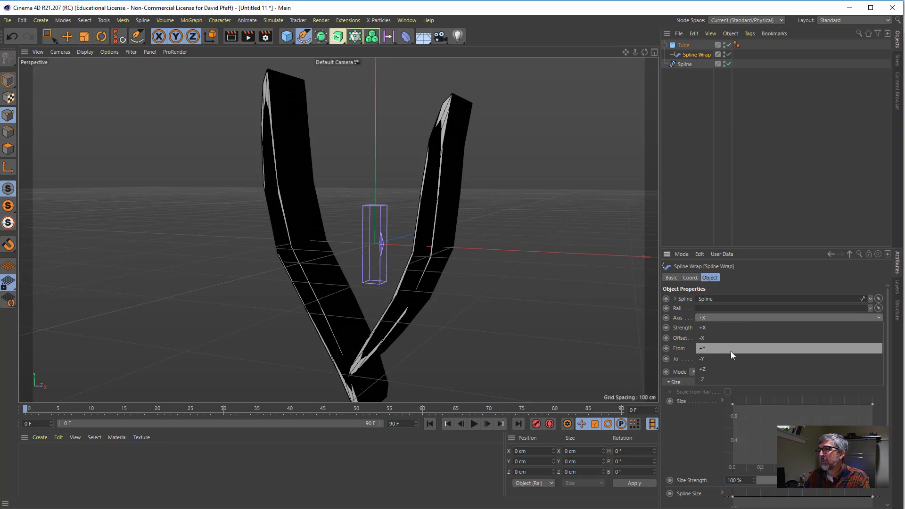
click(705, 349)
alt+drag(306, 279, 387, 301)
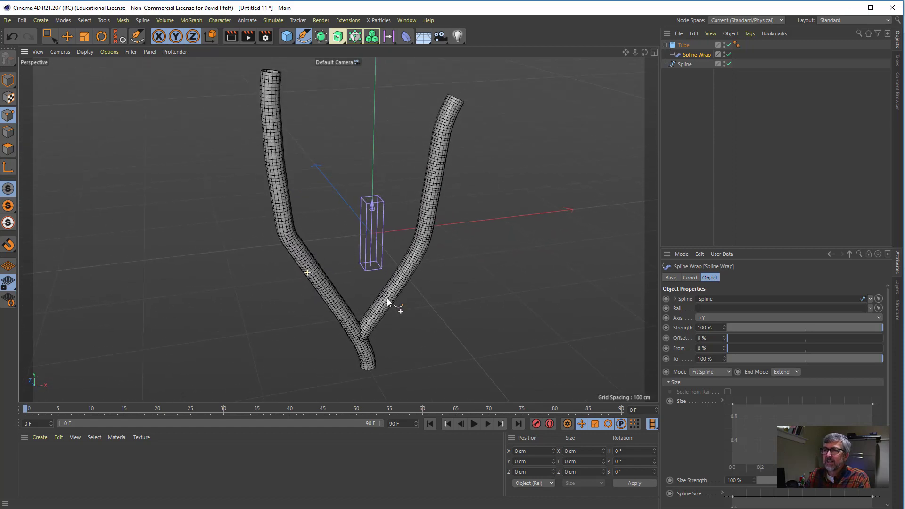
Create a red material with hue 360°, saturation 100% and value 68%, and apply it to the Tube
double_click(52, 459)
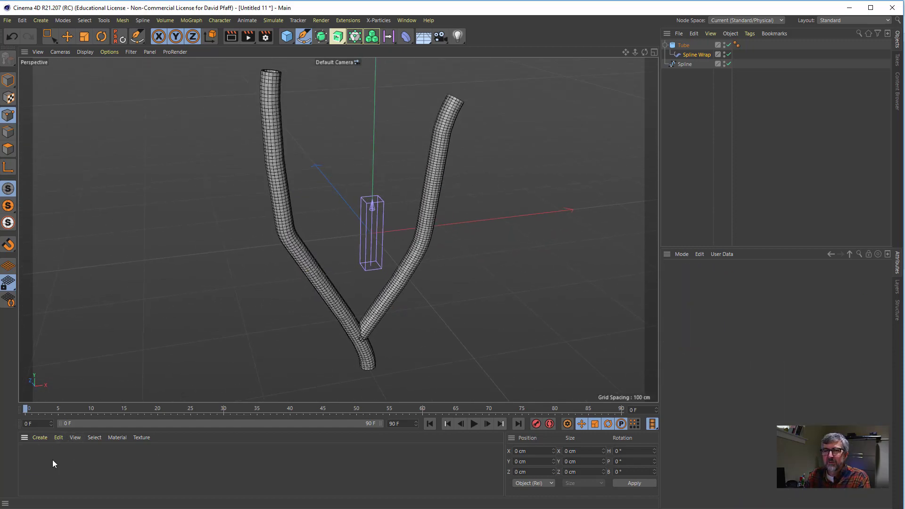
drag(862, 393, 839, 402)
drag(34, 460, 281, 335)
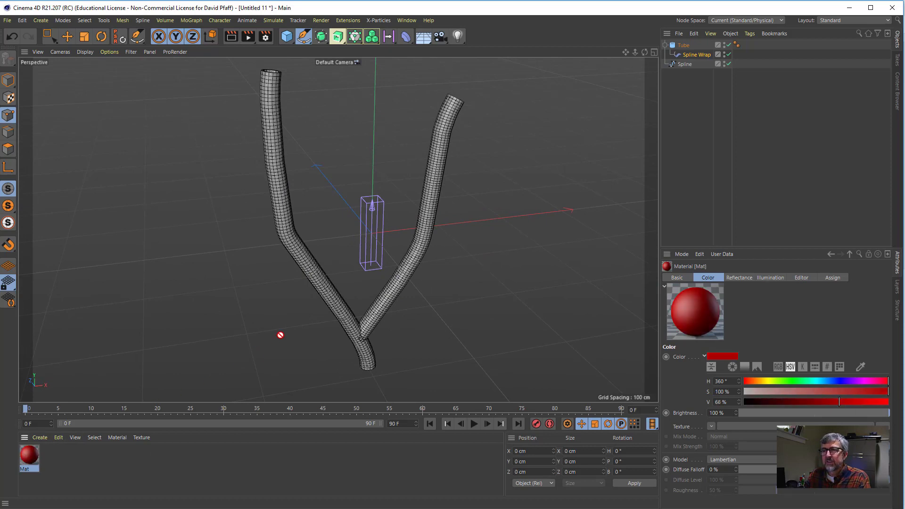
Examine the red branching tube from several angles, including the hollow open end of the shorter branch
drag(350, 323, 303, 352)
scroll(439, 348, up, 3)
scroll(376, 331, down, 5)
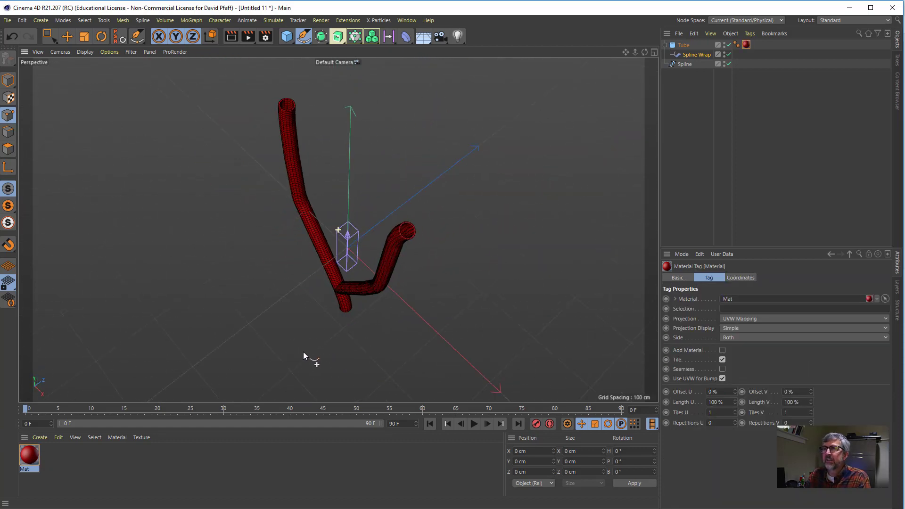
scroll(374, 252, up, 1)
scroll(373, 252, up, 4)
alt+drag(426, 230, 372, 254)
scroll(422, 231, up, 5)
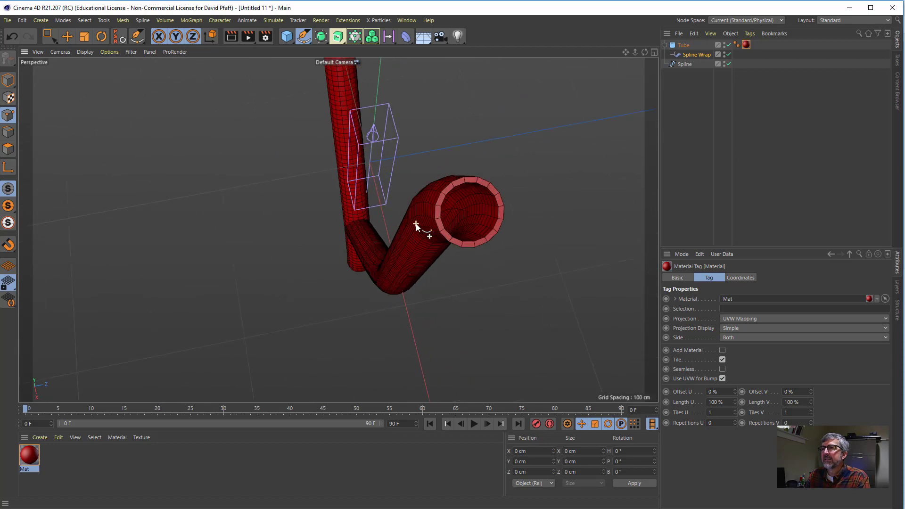
alt+drag(422, 232, 526, 201)
scroll(456, 264, down, 8)
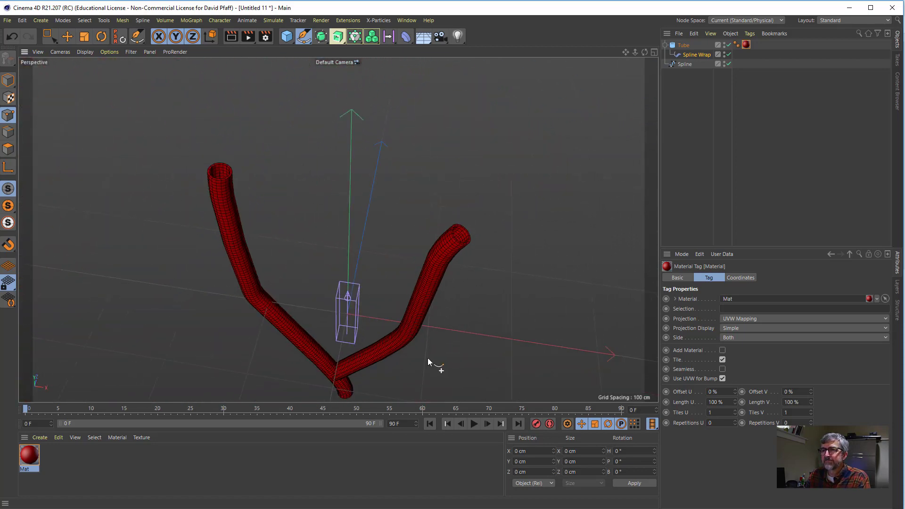
alt+drag(428, 358, 406, 297)
drag(397, 328, 385, 103)
click(688, 46)
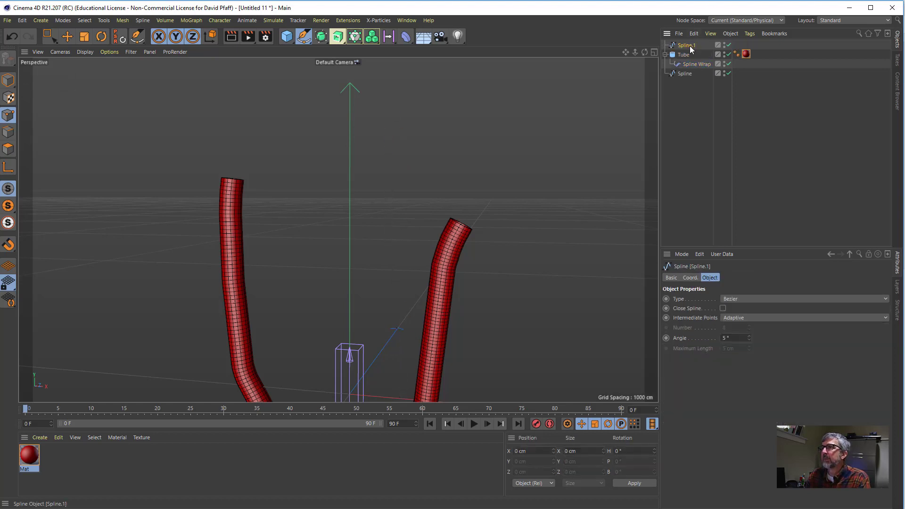
key(Delete)
Examine the tube's open base and the junction where the side branch meets the main branch
scroll(370, 194, down, 5)
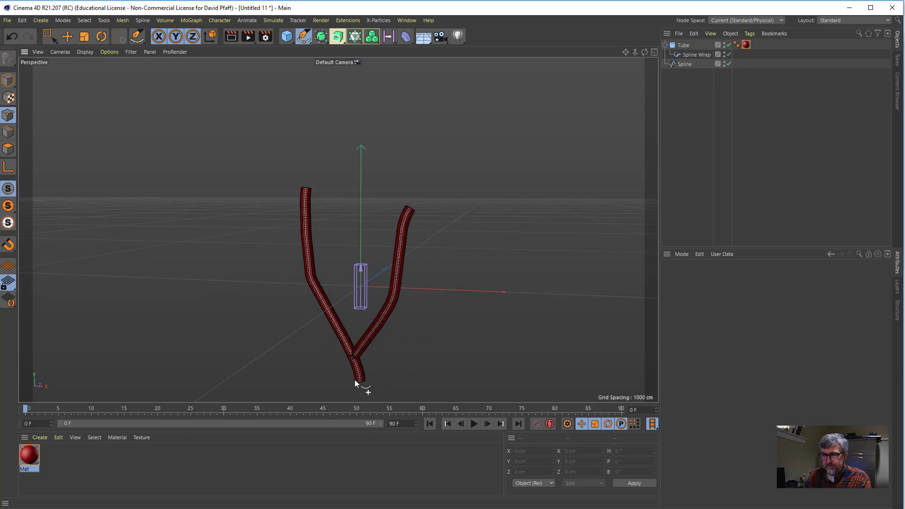
alt+middle_drag(354, 380, 345, 291)
alt+drag(346, 291, 347, 273)
scroll(350, 304, up, 8)
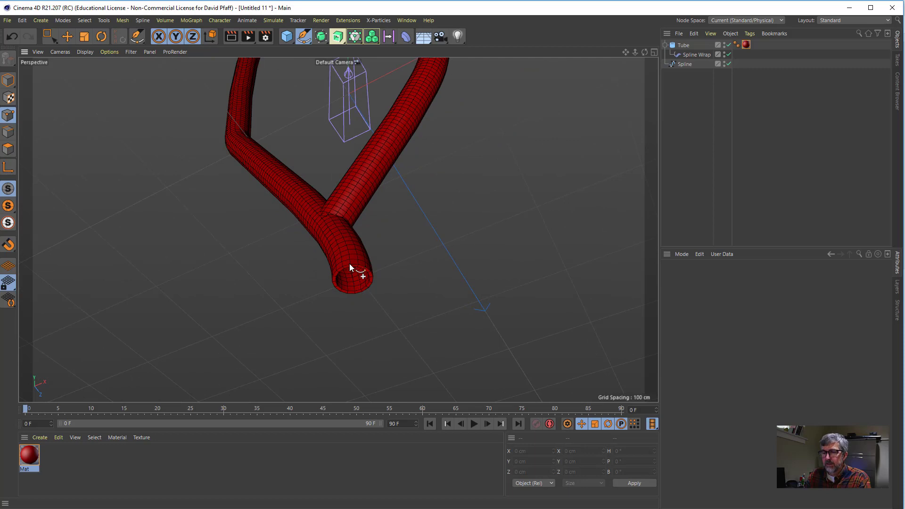
scroll(349, 267, up, 6)
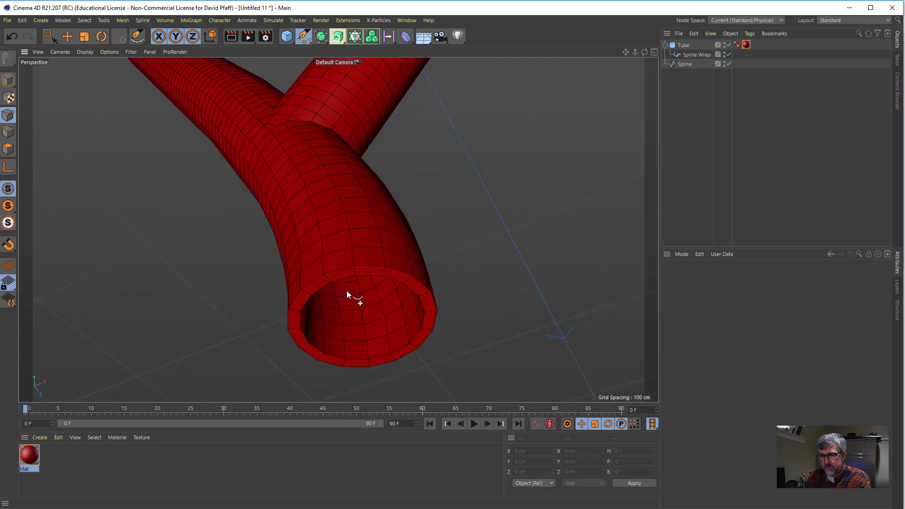
alt+drag(346, 291, 188, 108)
alt+middle_drag(340, 250, 347, 18)
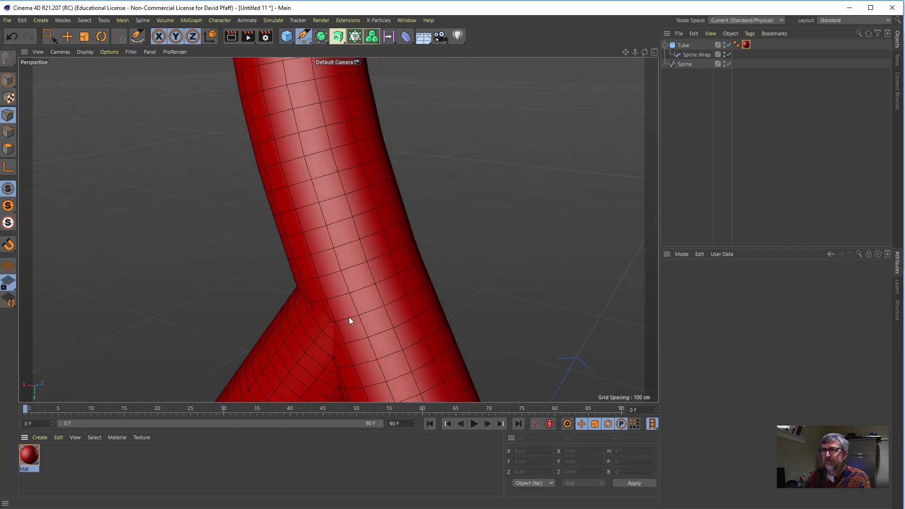
alt+drag(340, 333, 379, 327)
scroll(380, 327, down, 5)
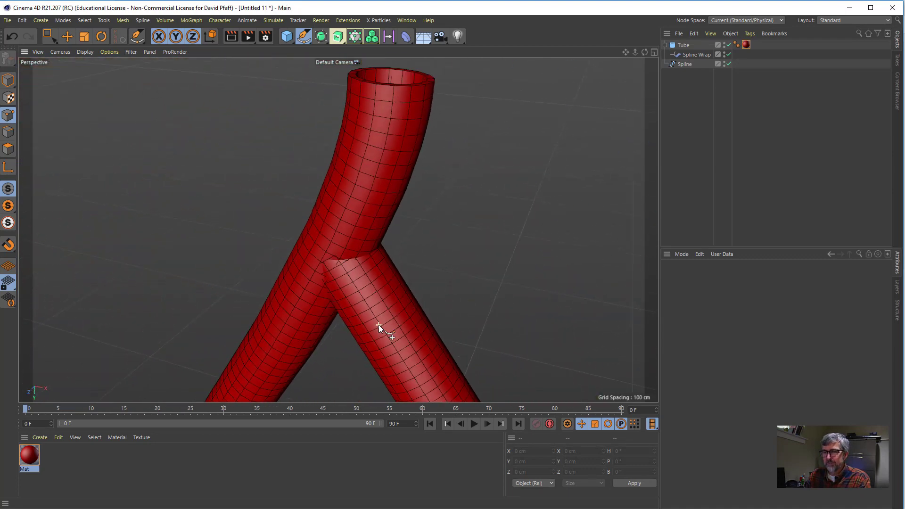
alt+drag(396, 285, 190, 349)
alt+drag(315, 231, 310, 362)
alt+drag(318, 180, 333, 288)
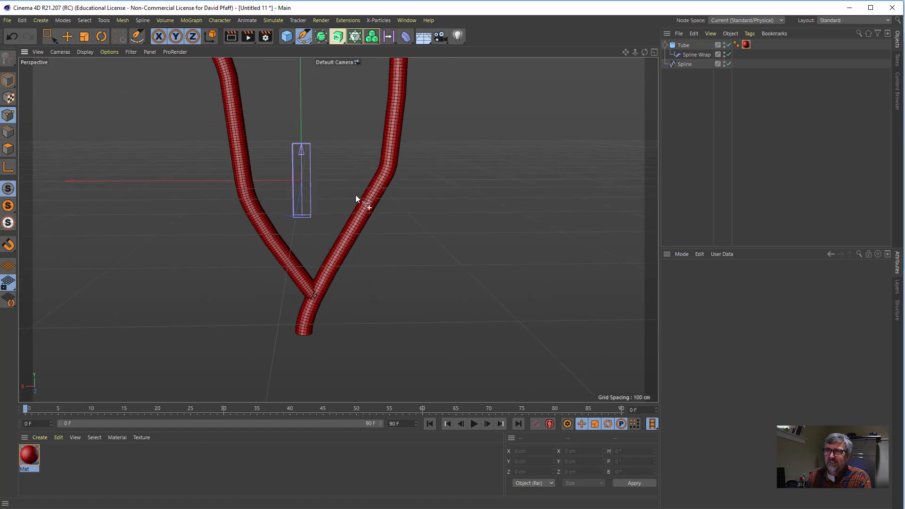
alt+drag(354, 276, 369, 276)
Set the Perspective view to Gouraud Shading without lines and check the smoothness of the branch junction
click(87, 52)
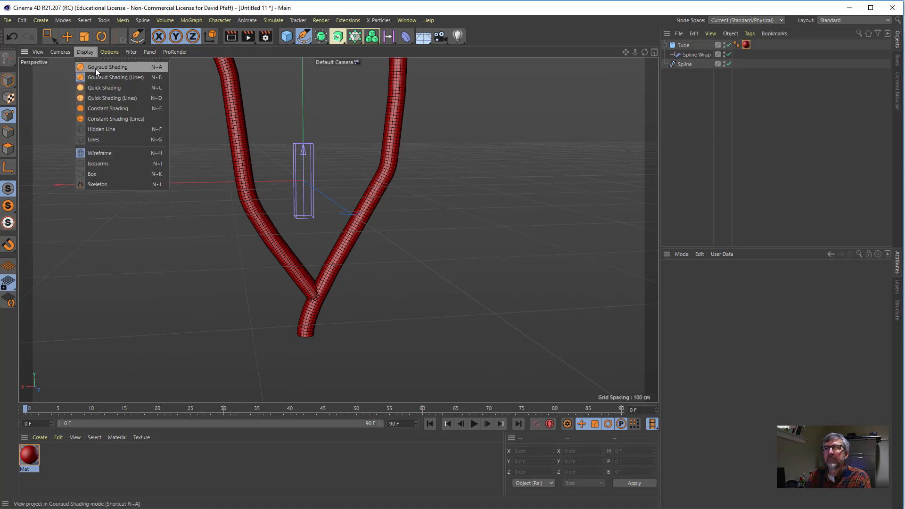
click(95, 69)
scroll(319, 295, up, 6)
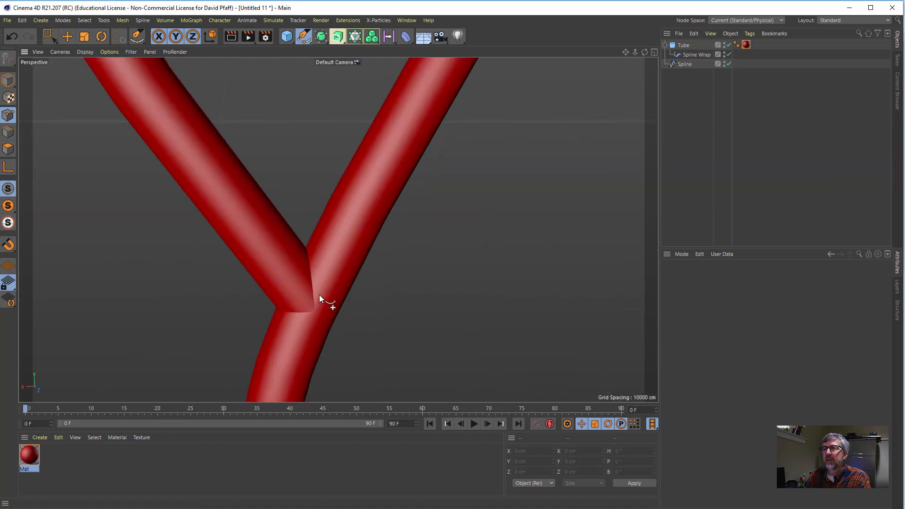
alt+drag(319, 298, 294, 281)
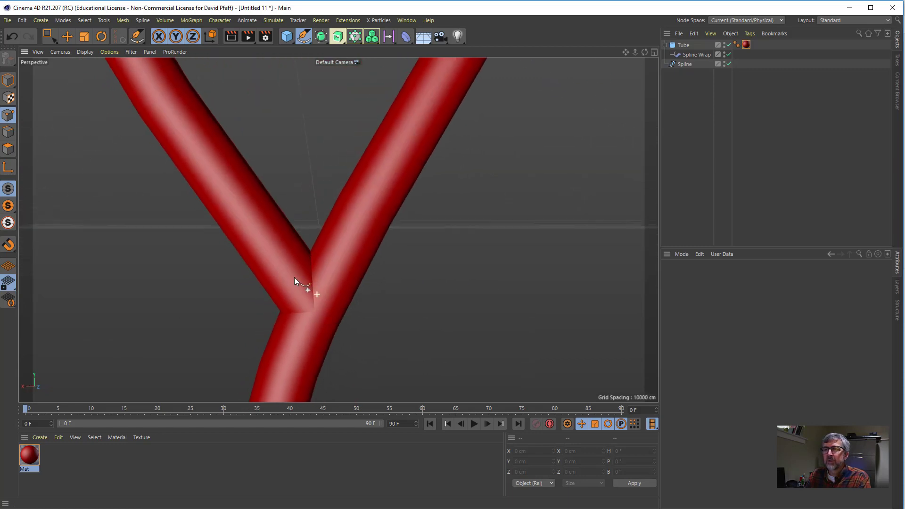
scroll(304, 275, down, 6)
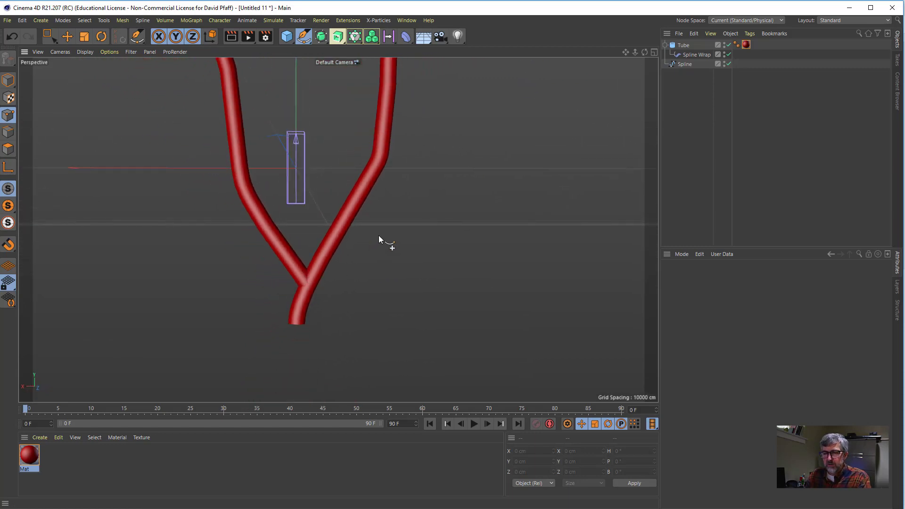
alt+drag(378, 236, 357, 306)
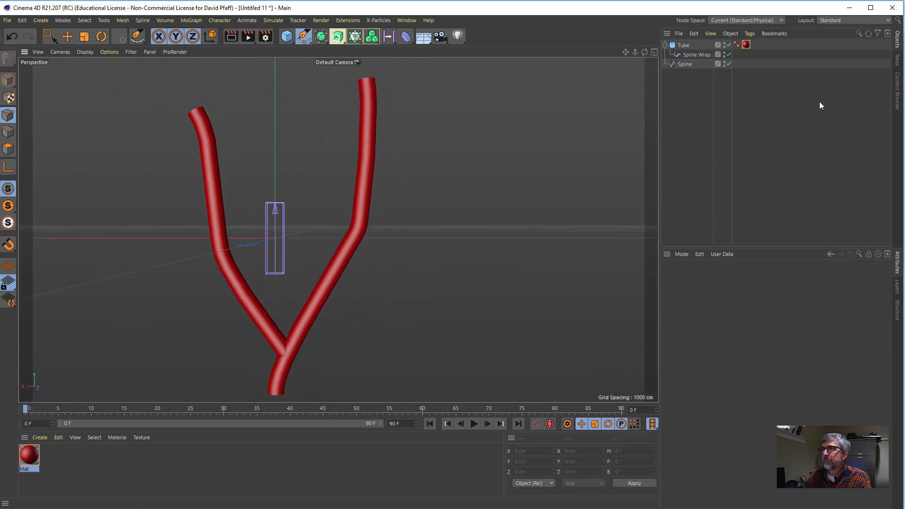
Taper both branches toward their tips by lowering the end point of the Spline Wrap's Size curve and adjusting its tangent
click(692, 55)
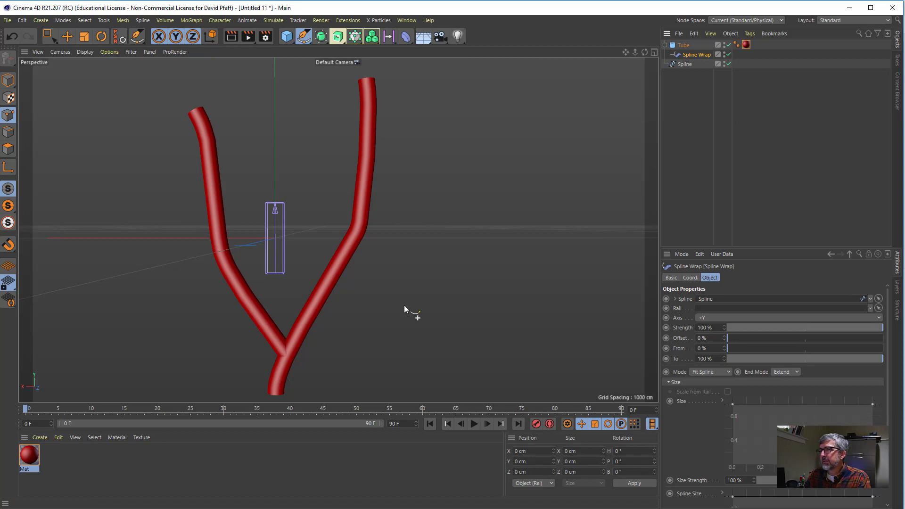
click(668, 382)
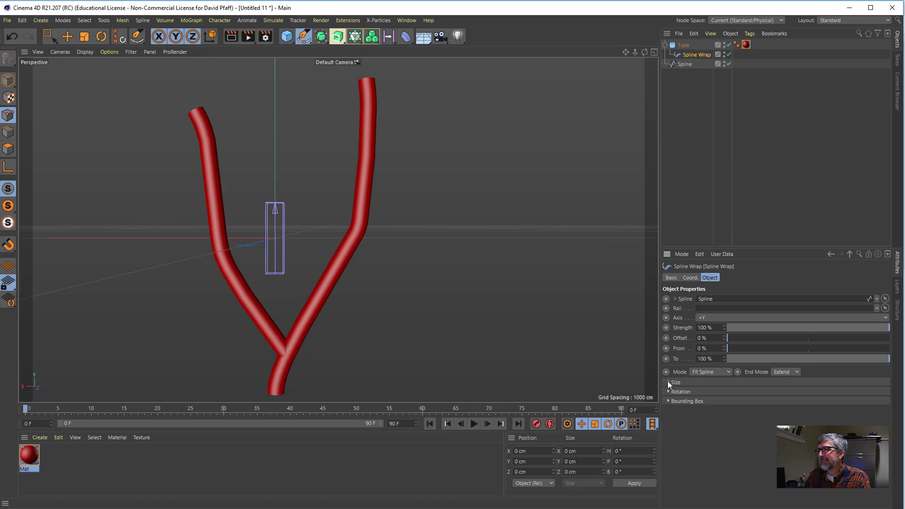
click(667, 382)
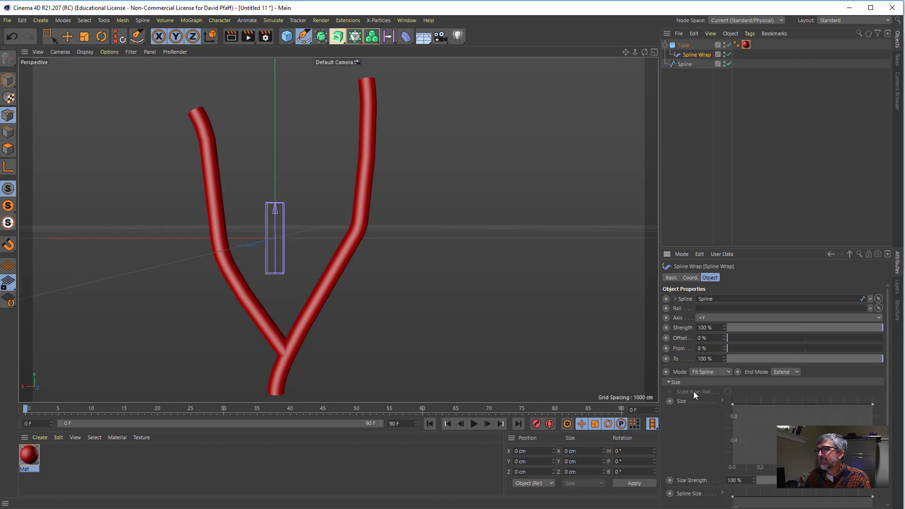
click(872, 404)
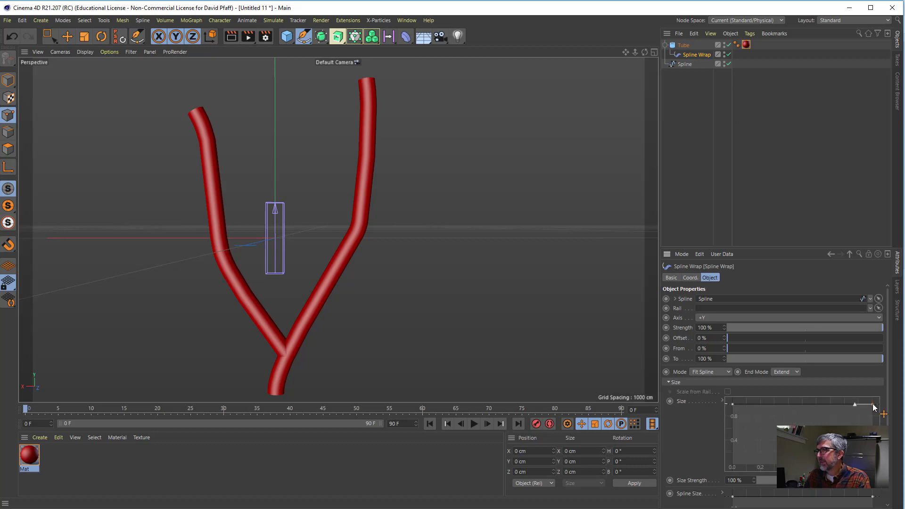
drag(872, 406, 888, 435)
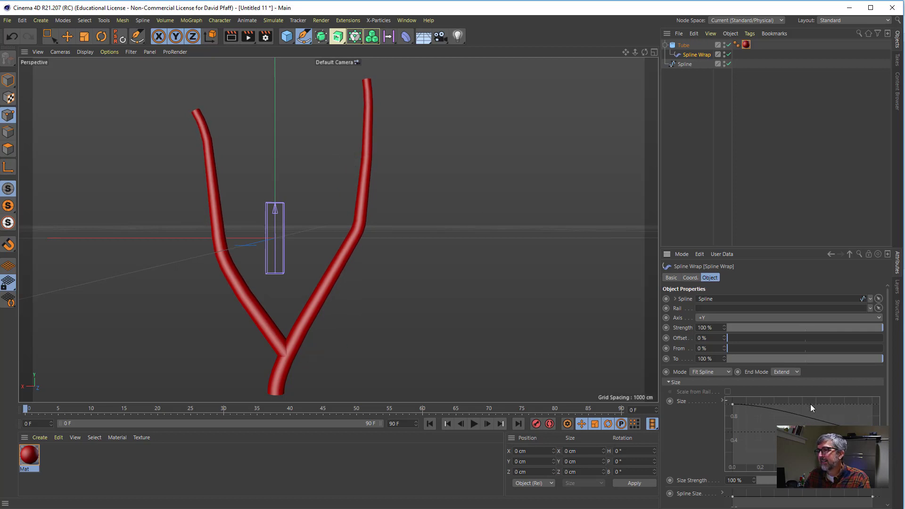
mouse_move(828, 434)
mouse_down()
mouse_move(771, 461)
mouse_move(780, 394)
mouse_move(780, 499)
mouse_move(778, 413)
mouse_move(788, 397)
mouse_move(815, 412)
mouse_move(807, 411)
mouse_up()
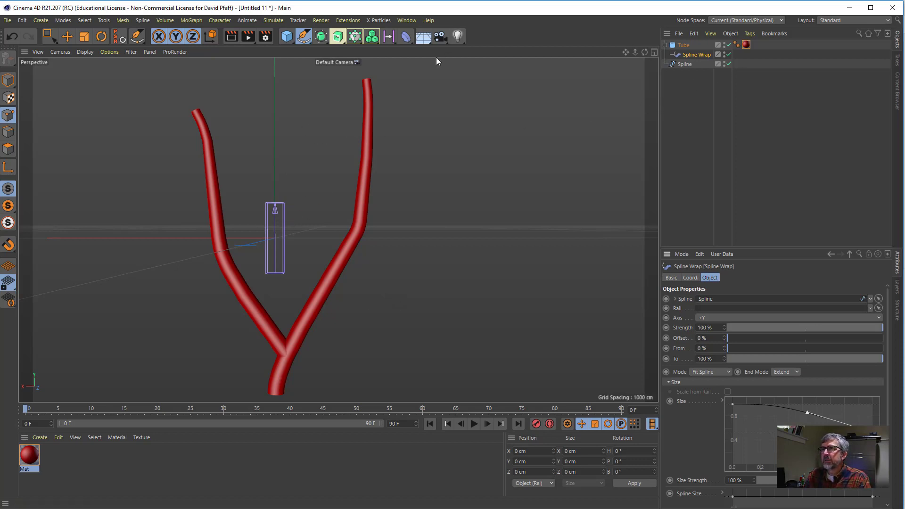
Close the Untitled 11 project without saving and switch to the open tumor sample.c4d project
key(ctrl+F4)
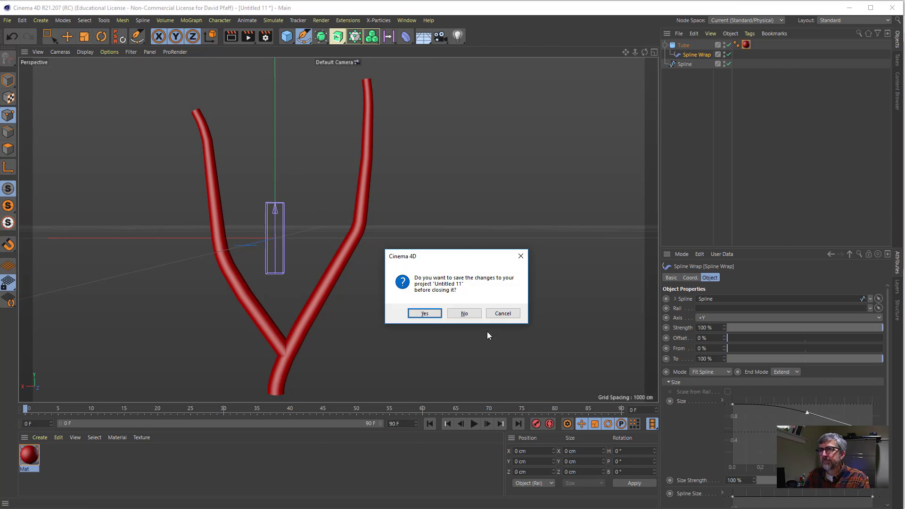
click(471, 314)
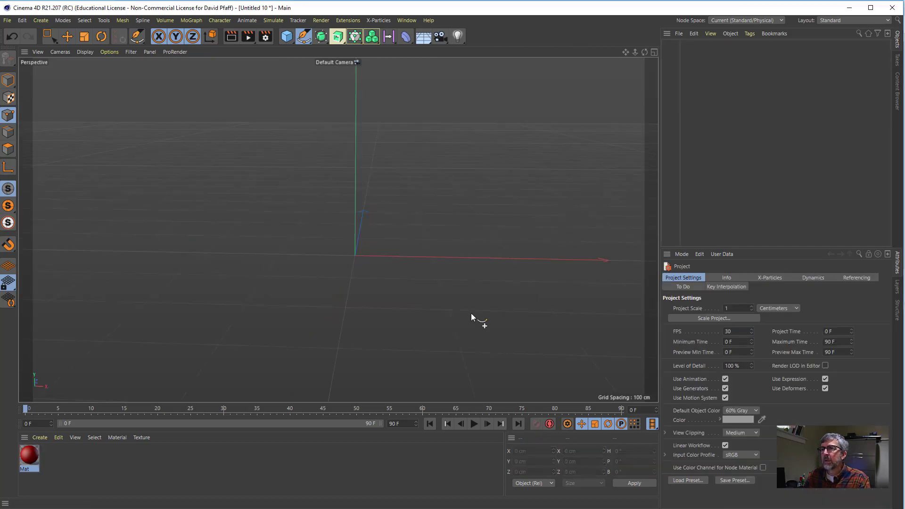
click(406, 21)
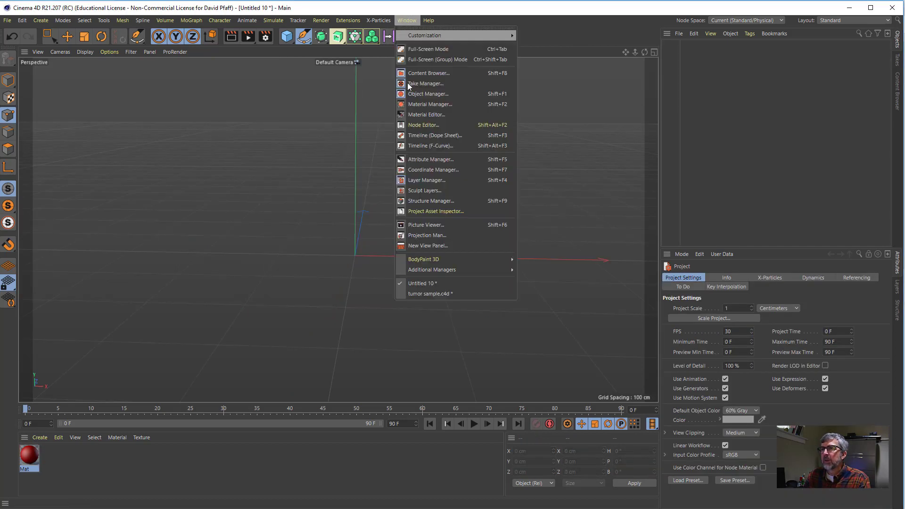
click(430, 293)
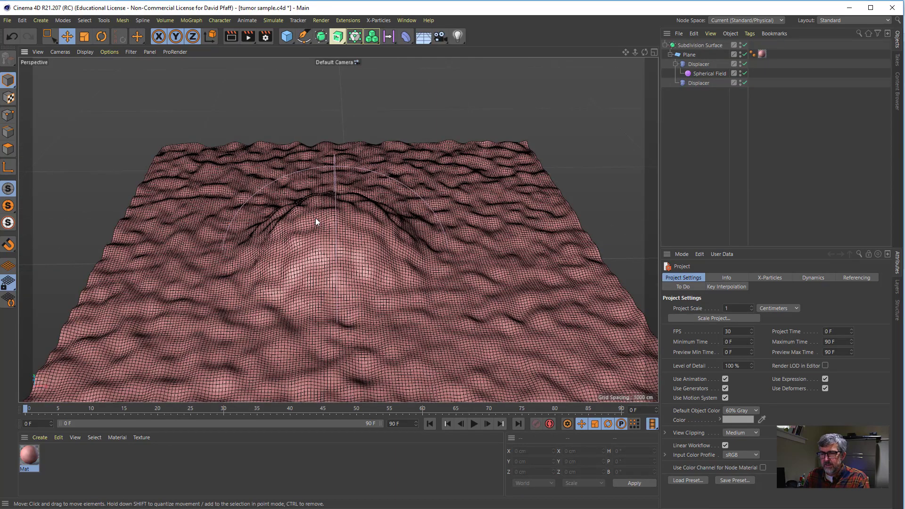
Activate the Sketch spline tool and enable snapping with Polygon Snap alongside Vertex Snap
alt+drag(315, 218, 343, 219)
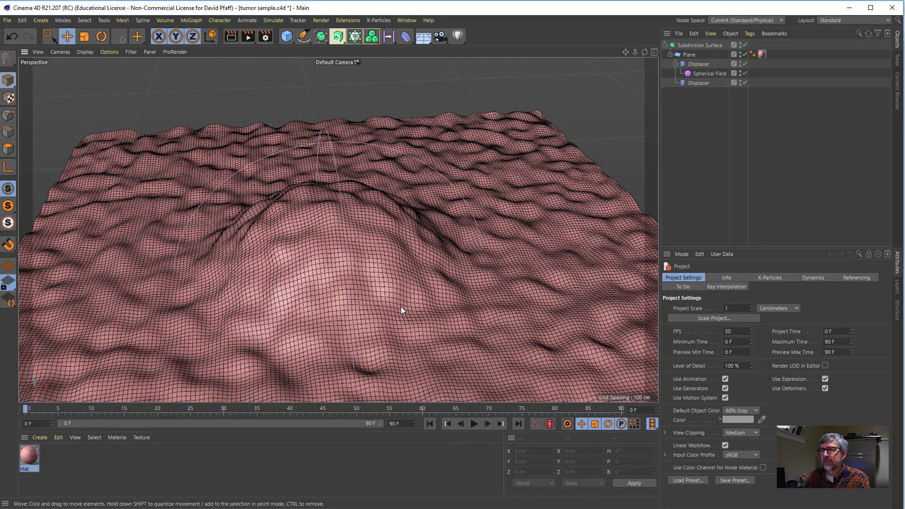
alt+drag(378, 295, 371, 310)
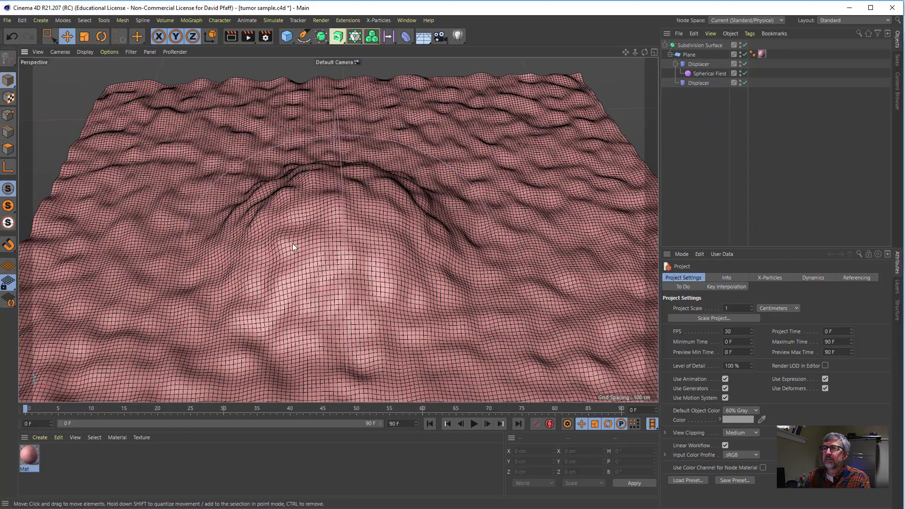
alt+drag(295, 282, 373, 302)
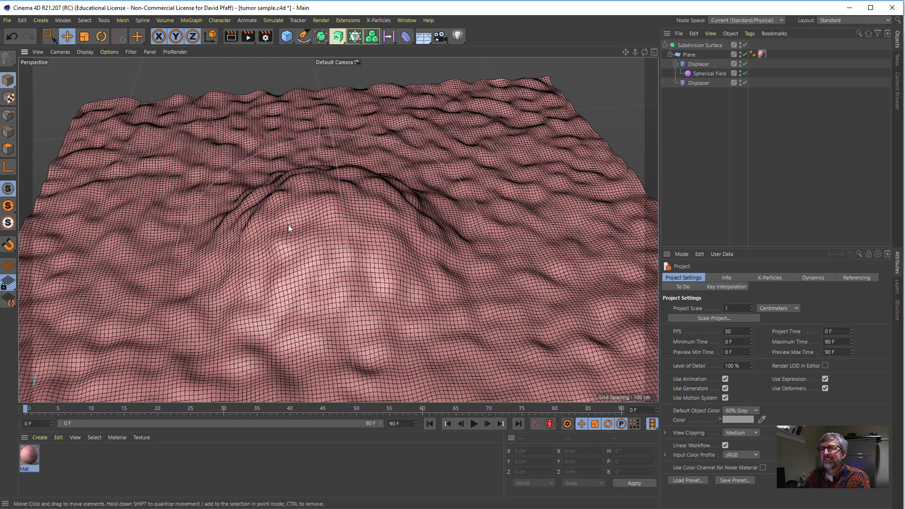
scroll(261, 222, down, 5)
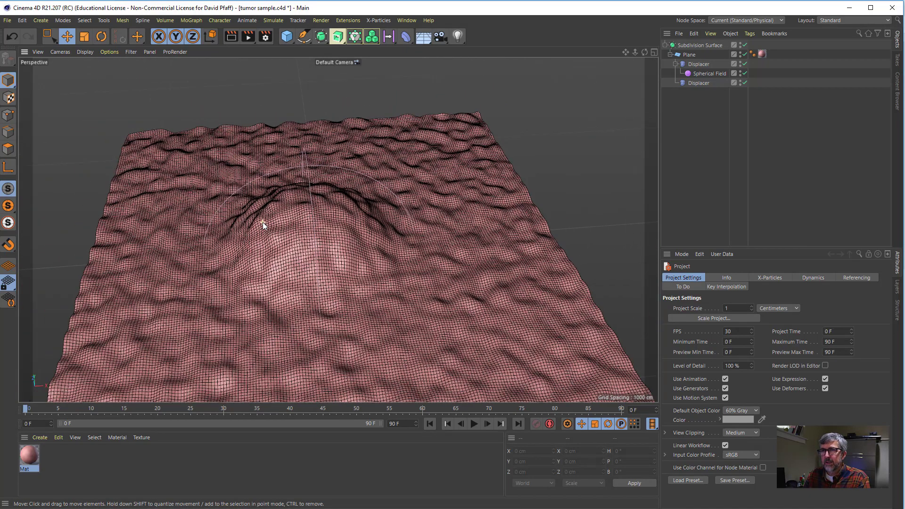
click(303, 40)
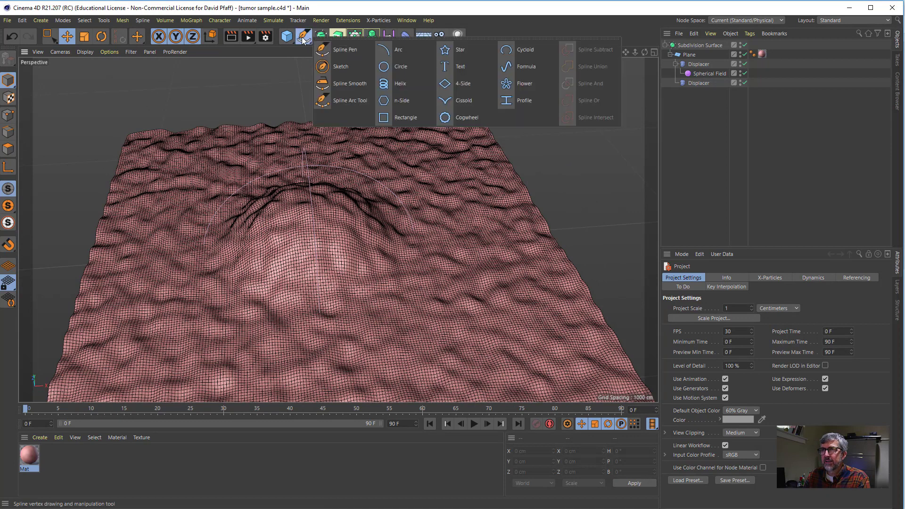
click(333, 68)
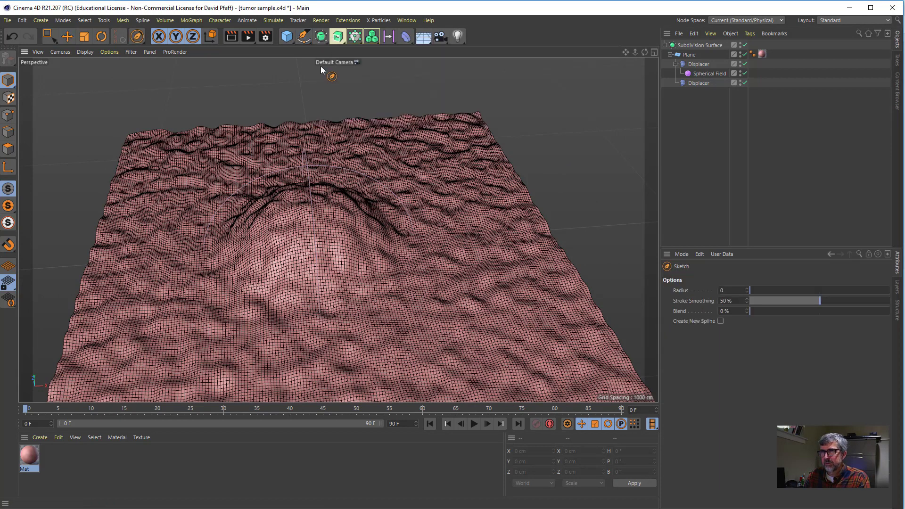
click(304, 38)
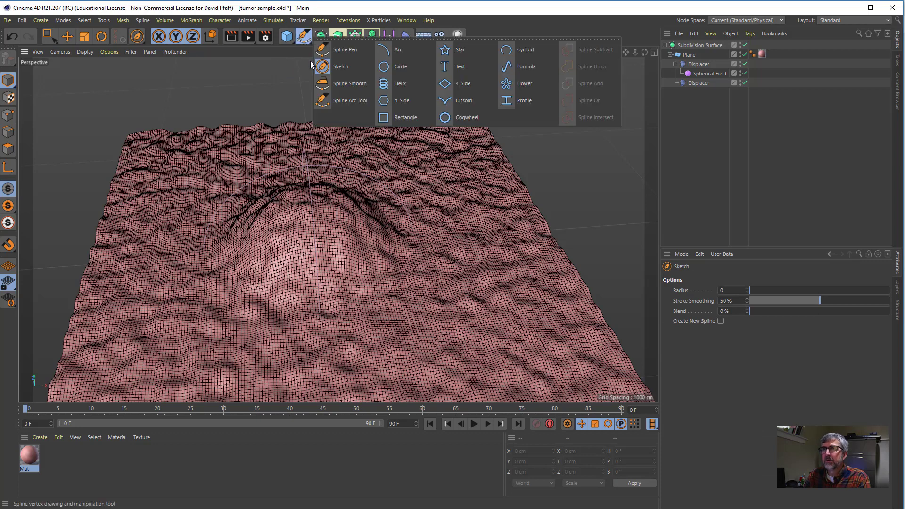
click(325, 66)
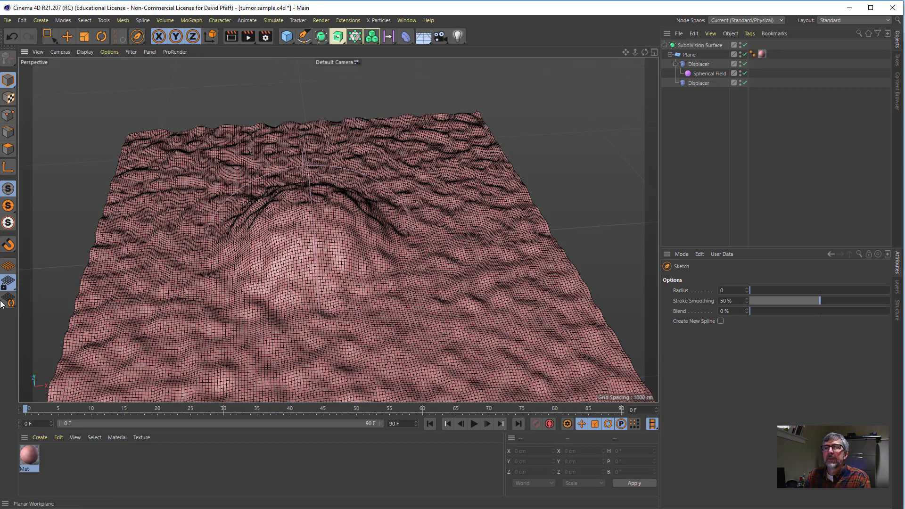
click(8, 246)
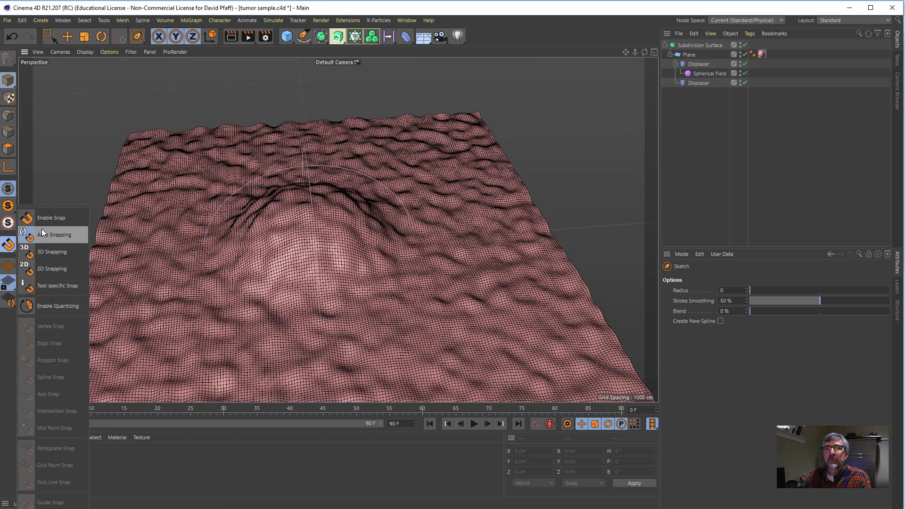
click(47, 218)
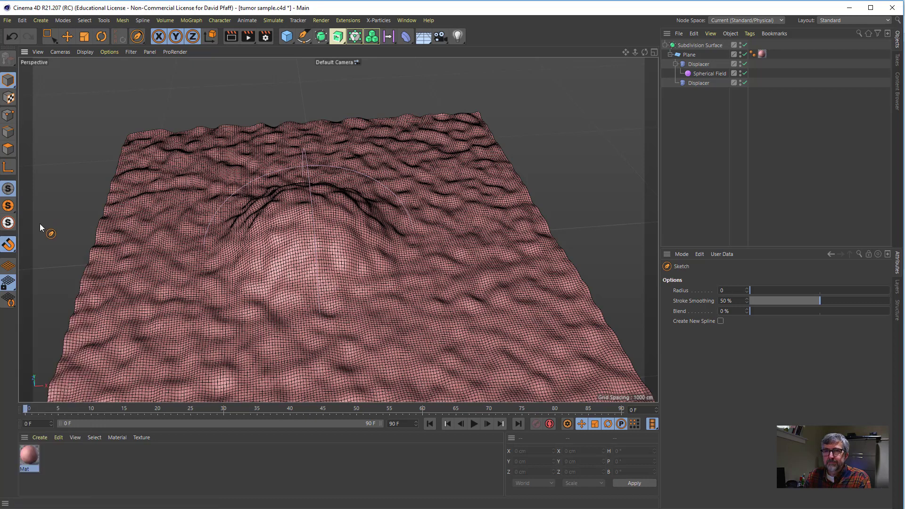
click(14, 250)
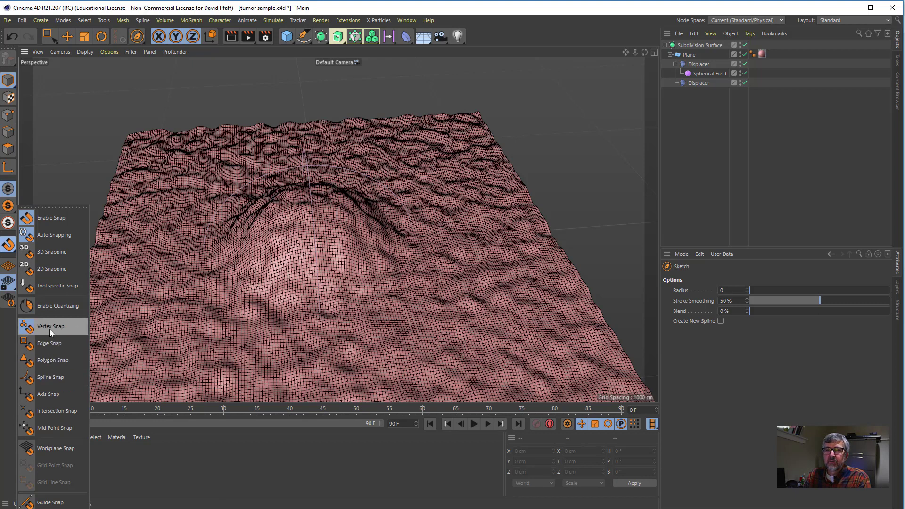
click(55, 360)
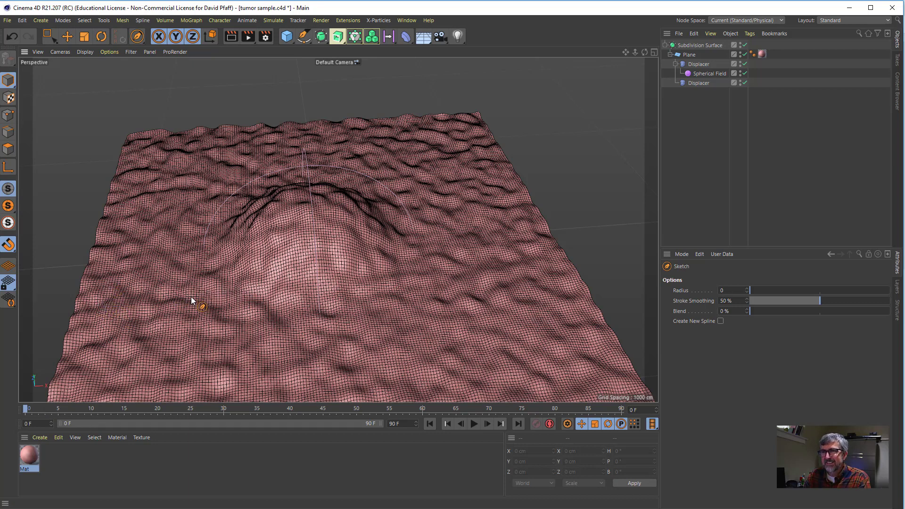
Try sketching a spline about 695 cm wide from the plane's edge toward the bump, and undo it
alt+drag(153, 283, 152, 327)
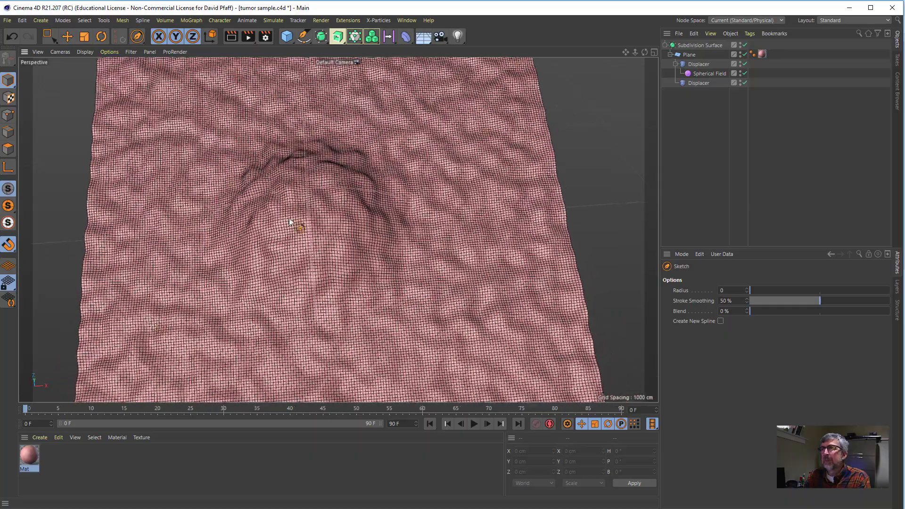
scroll(143, 274, up, 3)
scroll(143, 275, down, 3)
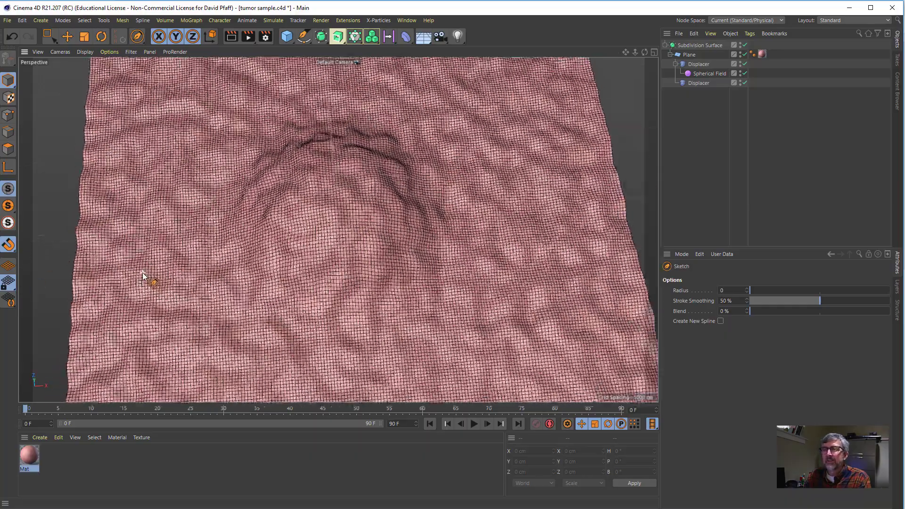
scroll(144, 275, up, 4)
scroll(143, 276, up, 1)
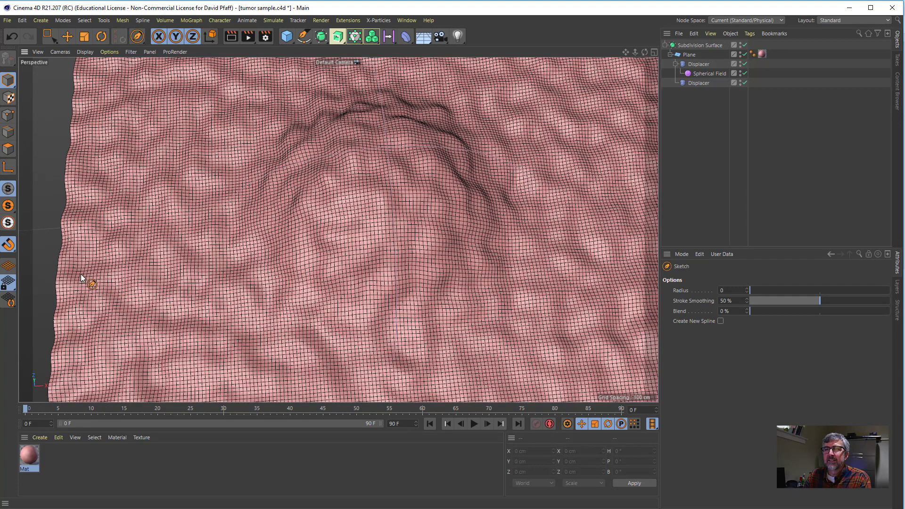
mouse_move(66, 269)
mouse_down()
mouse_move(218, 267)
mouse_move(248, 228)
mouse_move(268, 221)
mouse_up()
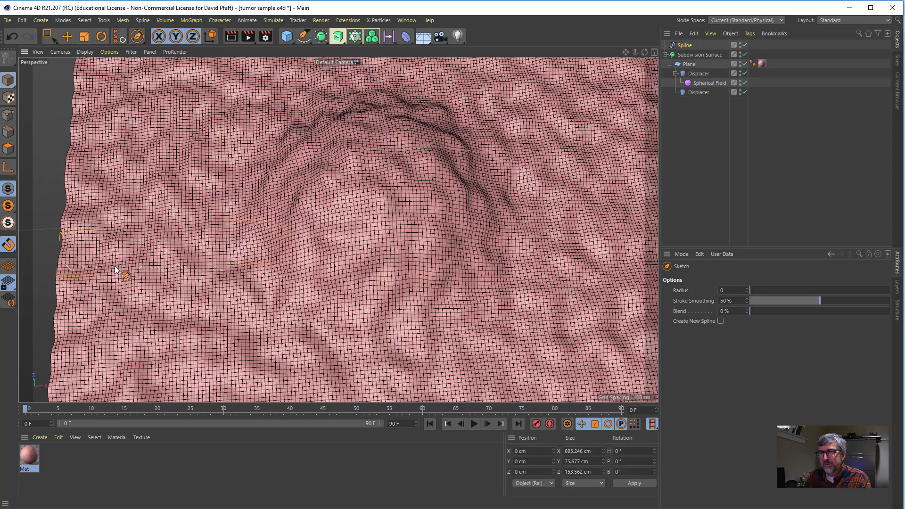
key(ctrl+z)
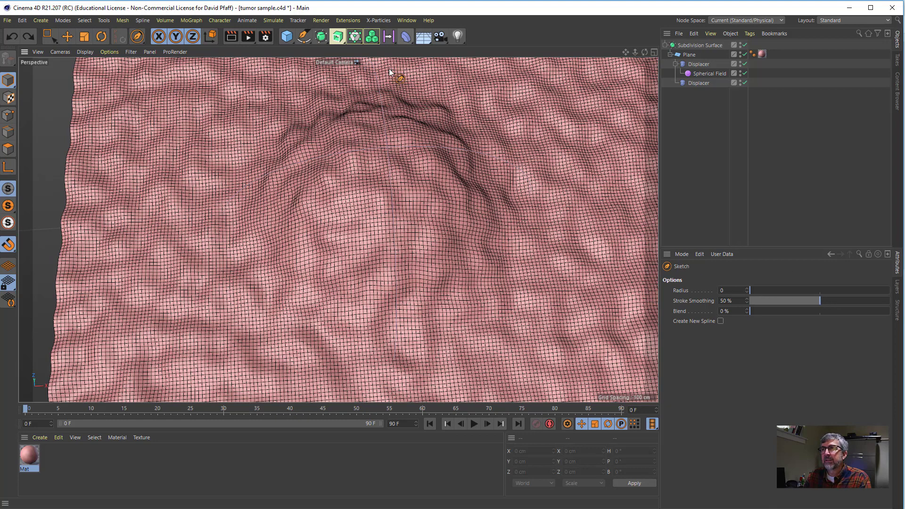
Try a Stroke Smoothing of 72% by sketching a spline about 1917 cm wide across the bump, and undo the stroke
mouse_move(303, 37)
mouse_down()
mouse_move(309, 73)
mouse_move(322, 67)
mouse_up()
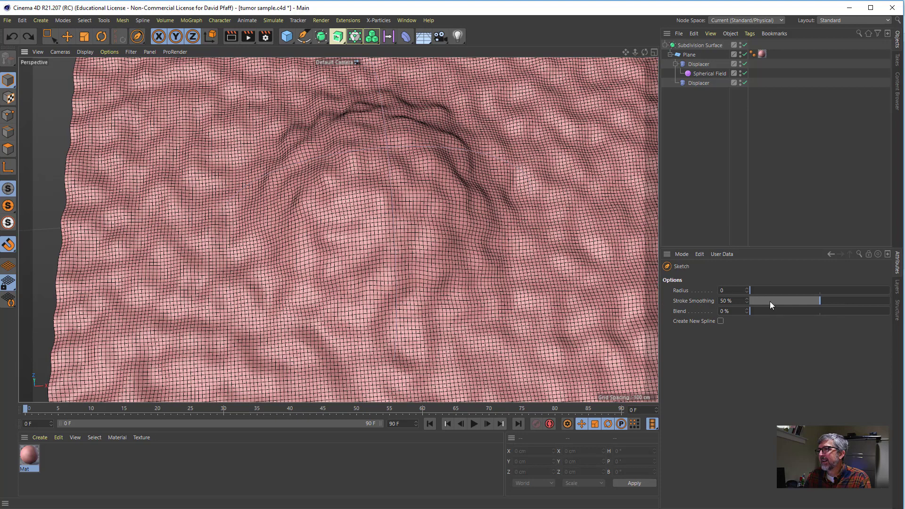
drag(821, 299, 828, 299)
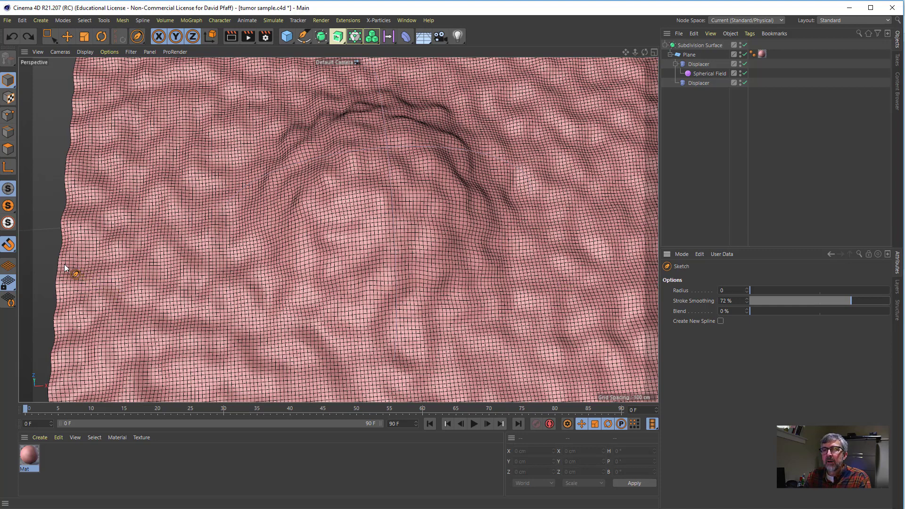
mouse_move(64, 264)
mouse_down()
mouse_move(139, 263)
mouse_move(361, 189)
mouse_move(430, 209)
mouse_move(516, 263)
mouse_move(625, 222)
mouse_up()
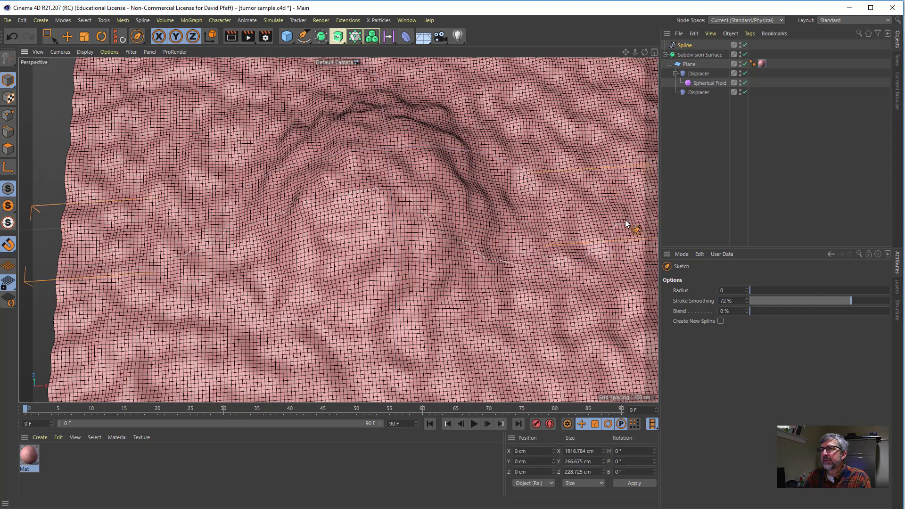
key(ctrl+z)
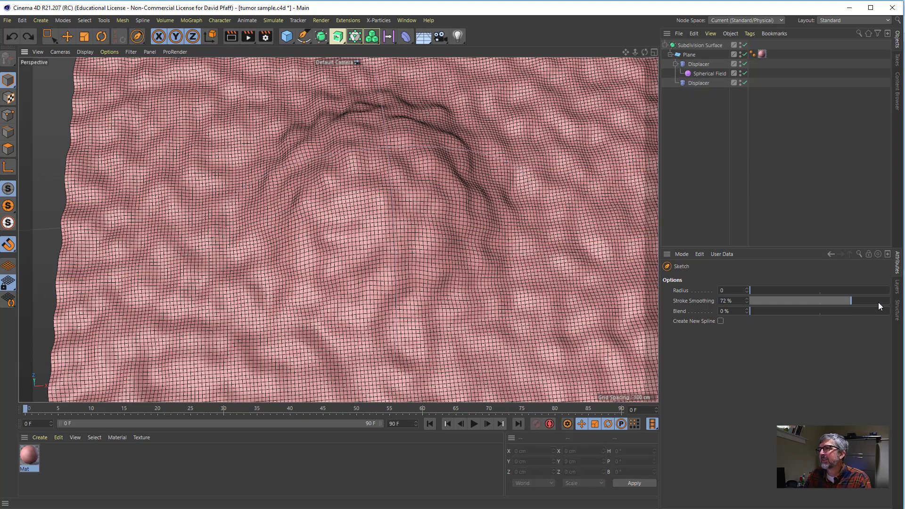
Set Stroke Smoothing to 77%, test it with a stroke about 1692 cm wide across the bump, and undo that stroke
click(857, 300)
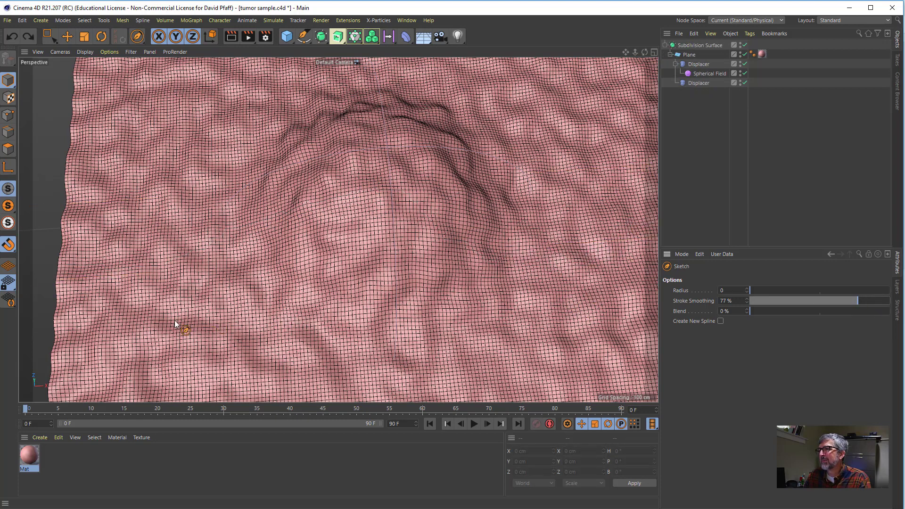
click(9, 243)
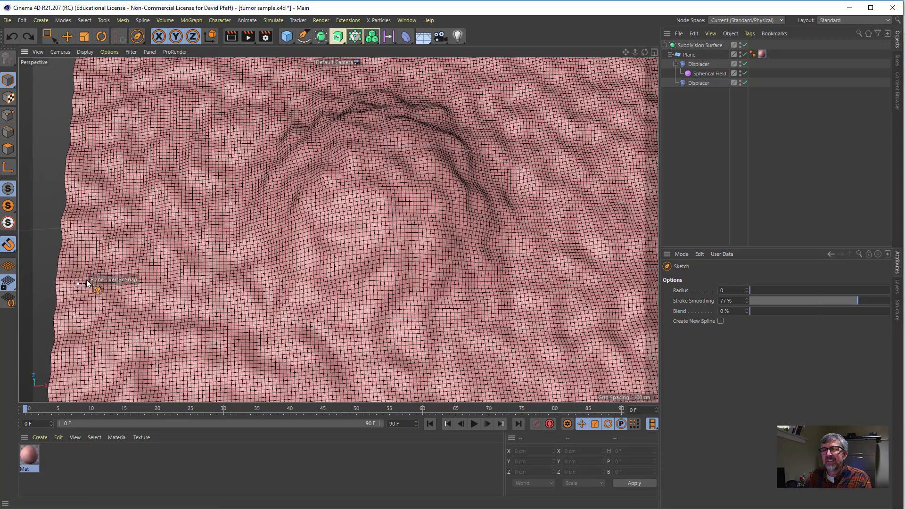
mouse_move(87, 282)
mouse_down()
mouse_move(160, 264)
mouse_move(216, 234)
mouse_move(329, 224)
mouse_move(389, 188)
mouse_move(589, 252)
mouse_move(610, 242)
mouse_up()
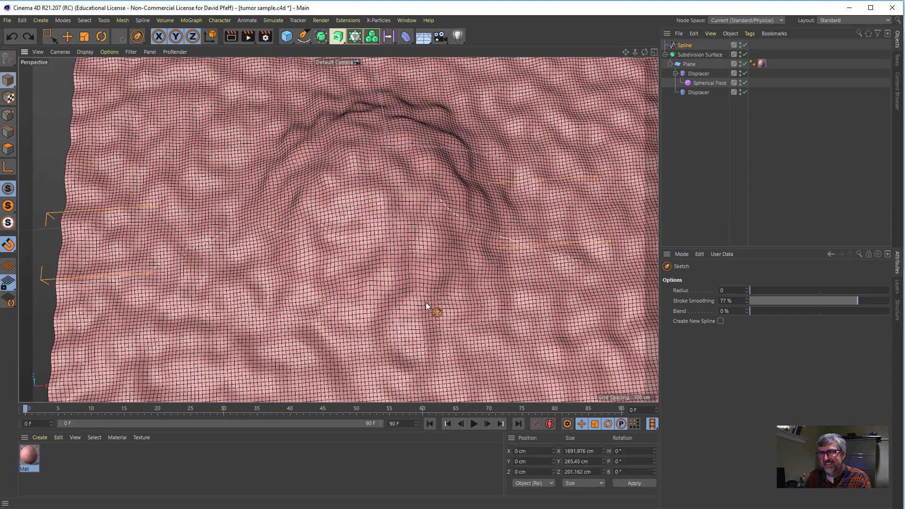
key(ctrl+z)
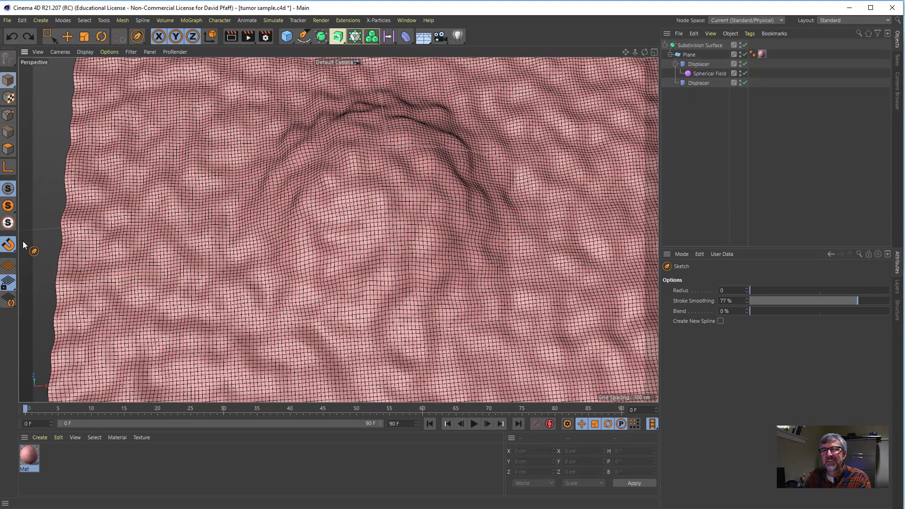
Turn on Mid Point Snap and sketch a spline about 1727 cm wide across the bump, with a branch running over its far side
click(8, 244)
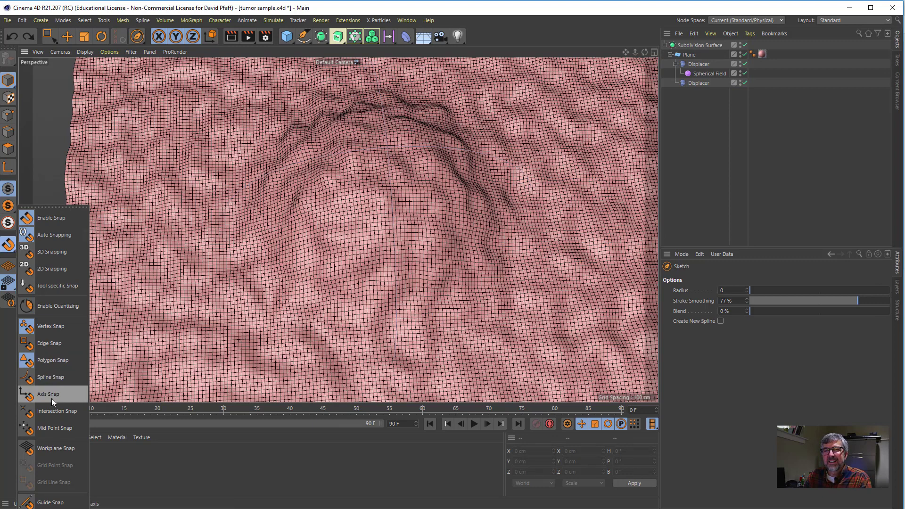
click(53, 426)
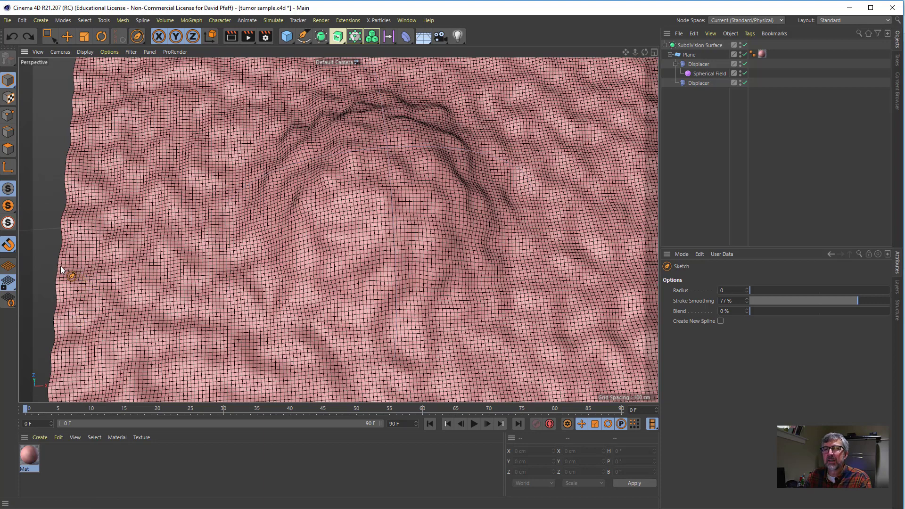
mouse_move(74, 267)
mouse_down()
mouse_move(152, 264)
mouse_move(267, 208)
mouse_move(357, 221)
mouse_move(403, 191)
mouse_move(558, 228)
mouse_up()
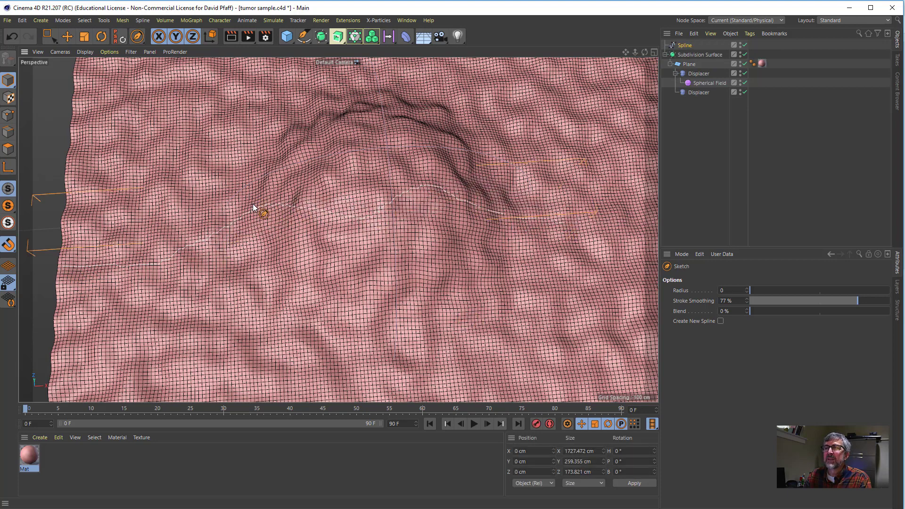
mouse_move(253, 205)
mouse_down()
mouse_move(291, 171)
mouse_move(355, 158)
mouse_move(375, 128)
mouse_move(403, 113)
mouse_move(542, 101)
mouse_up()
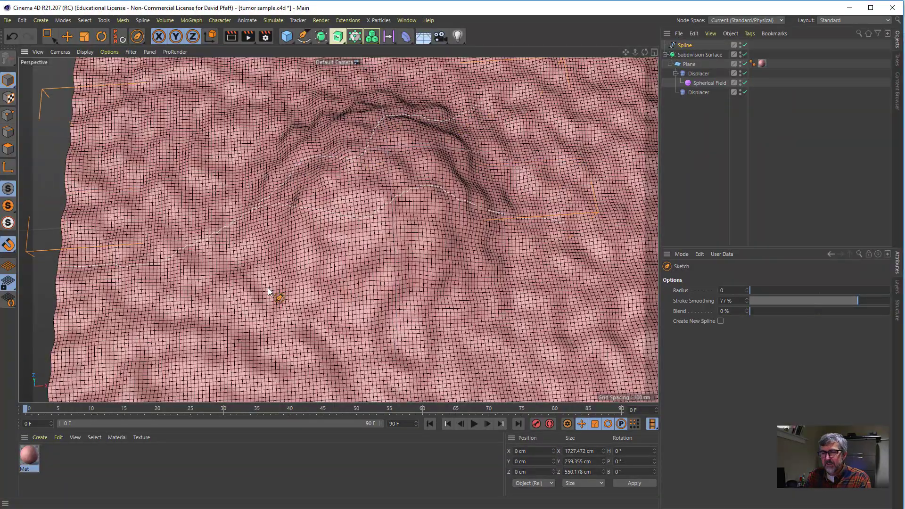
Add a Volume Builder and make the sketched branching spline its child
alt+drag(268, 288, 234, 268)
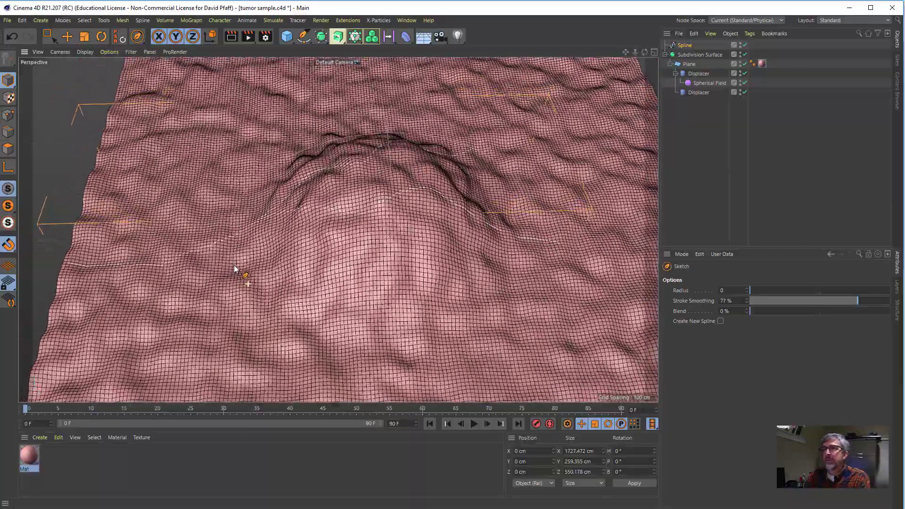
click(165, 21)
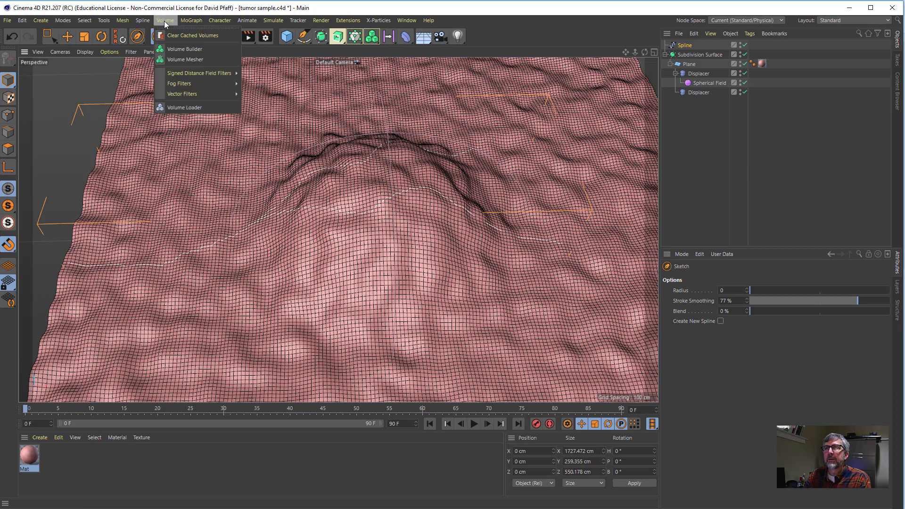
click(179, 49)
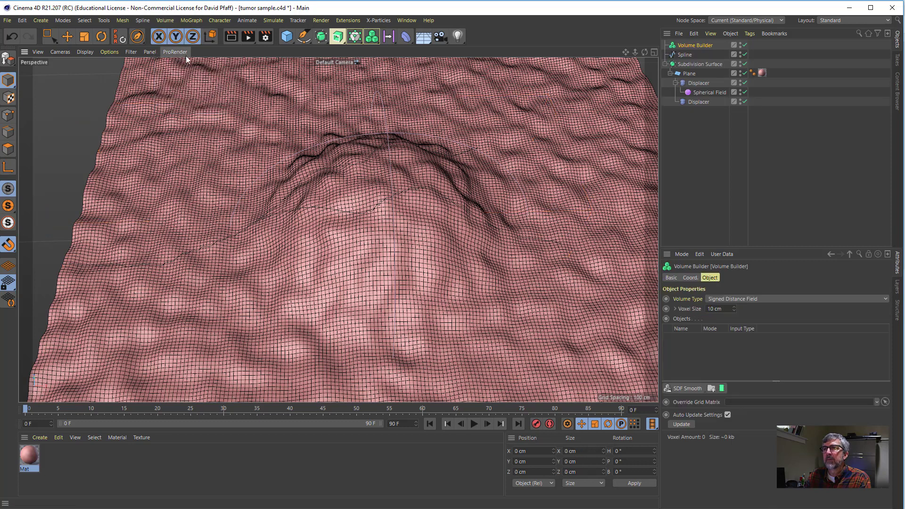
click(684, 56)
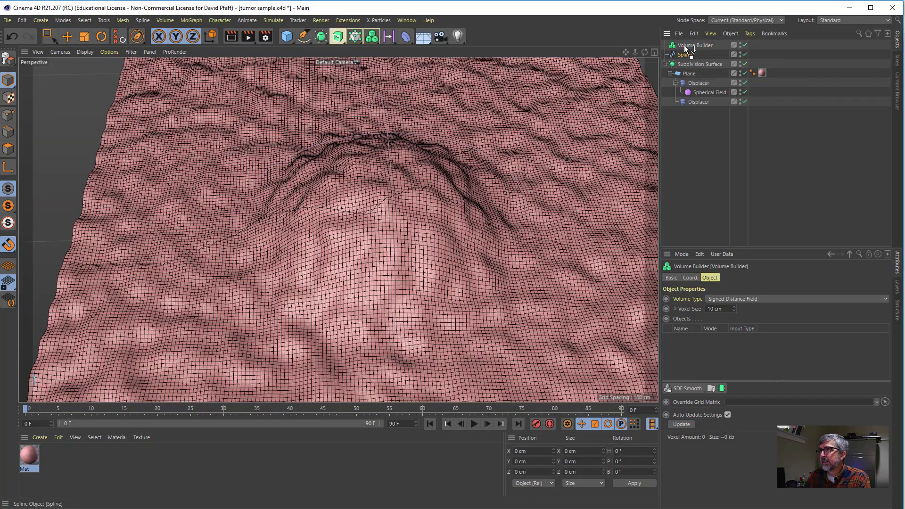
drag(686, 49, 686, 47)
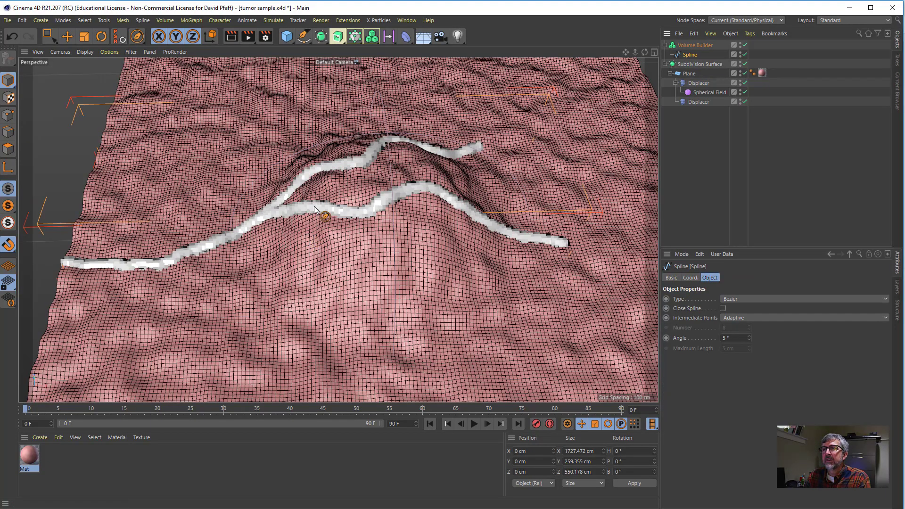
alt+drag(314, 205, 229, 218)
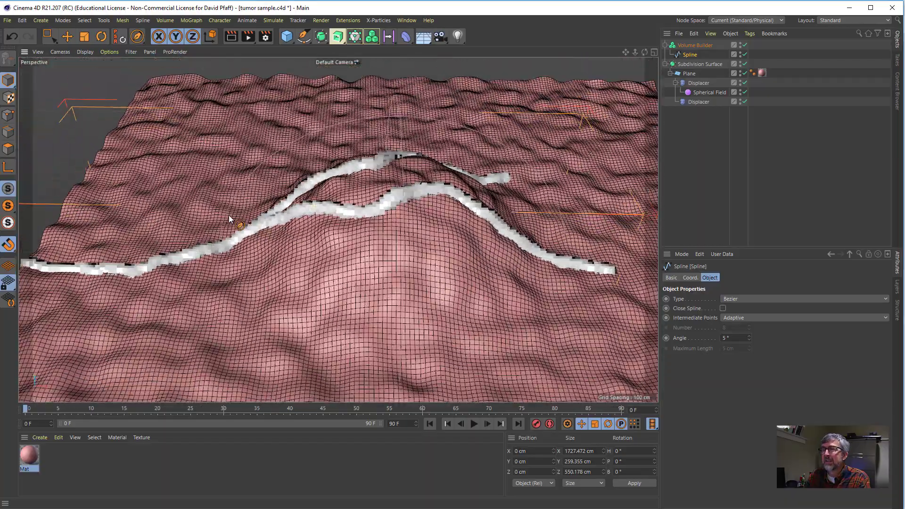
Set the Volume Builder's Voxel Size to 6.8 cm and make it the child of a new Volume Mesher
click(695, 46)
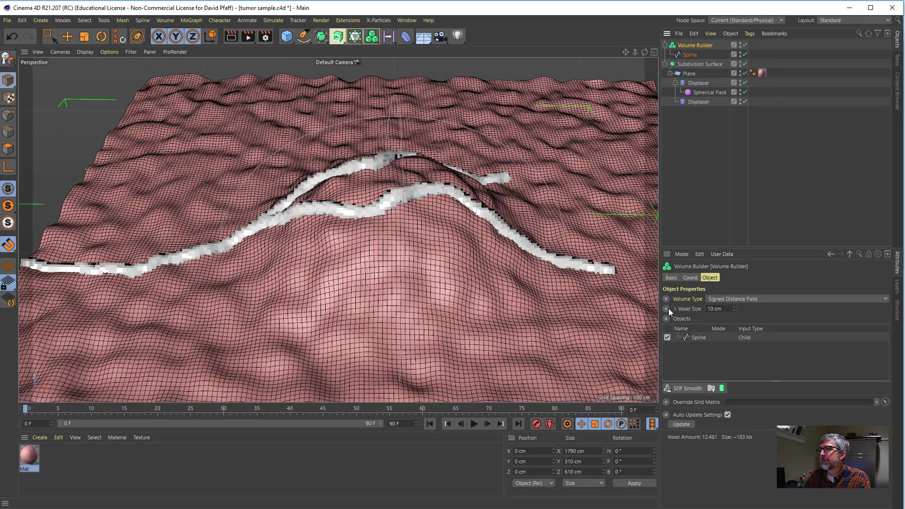
drag(735, 309, 734, 319)
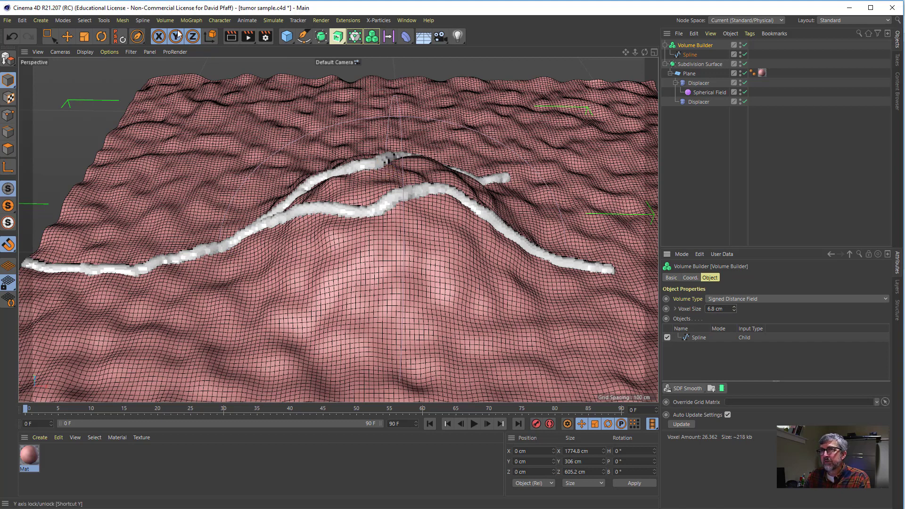
click(165, 22)
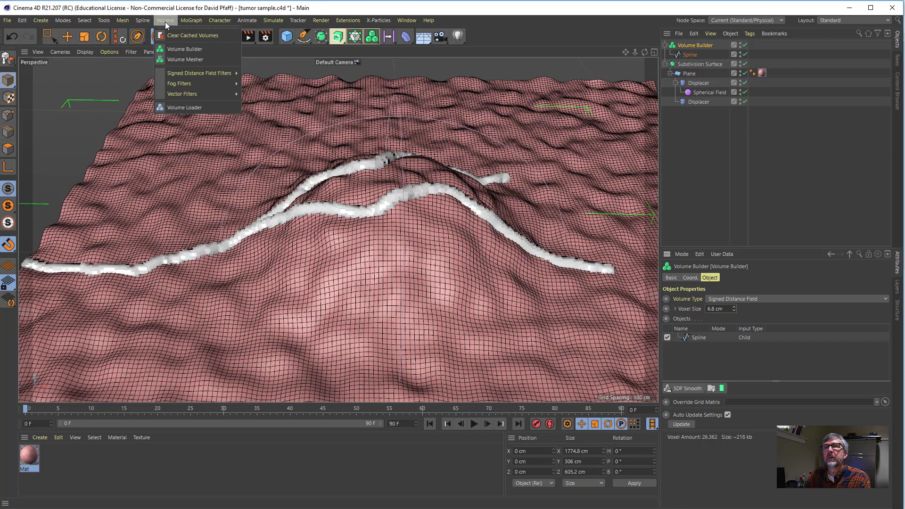
click(173, 61)
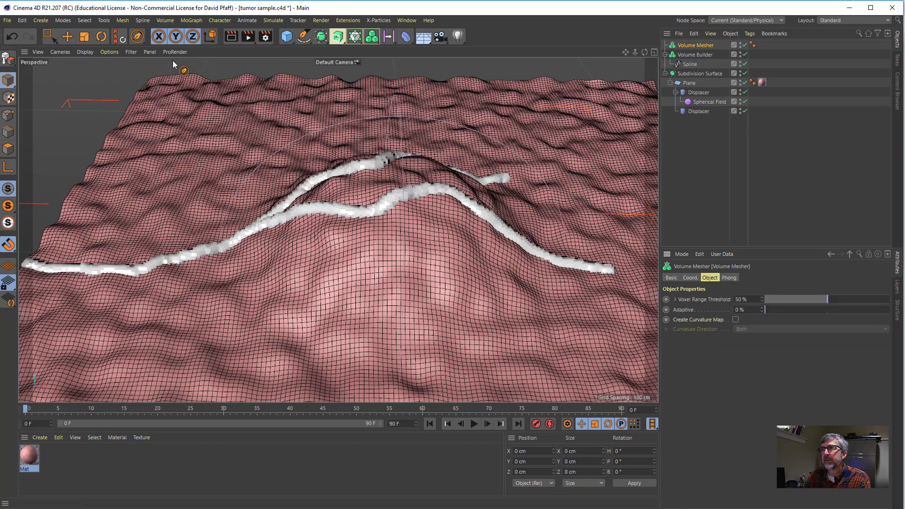
click(683, 55)
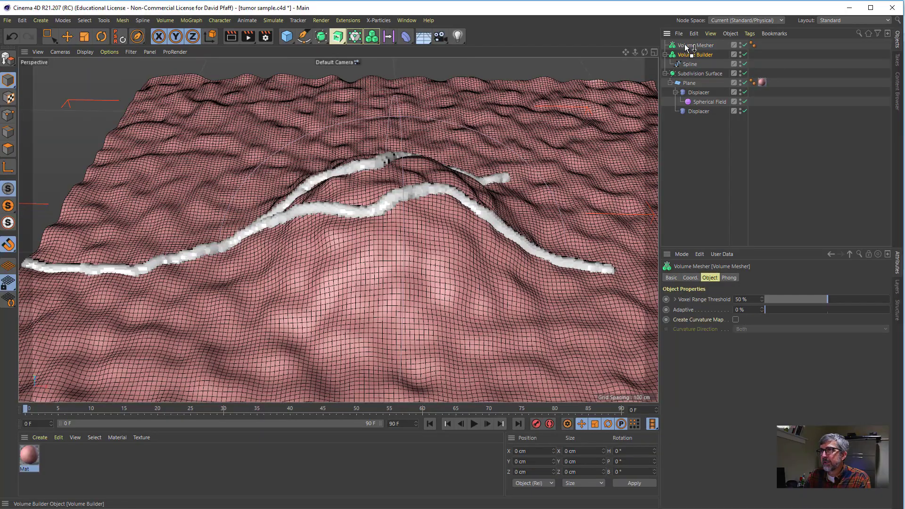
drag(687, 47, 684, 44)
scroll(289, 188, up, 3)
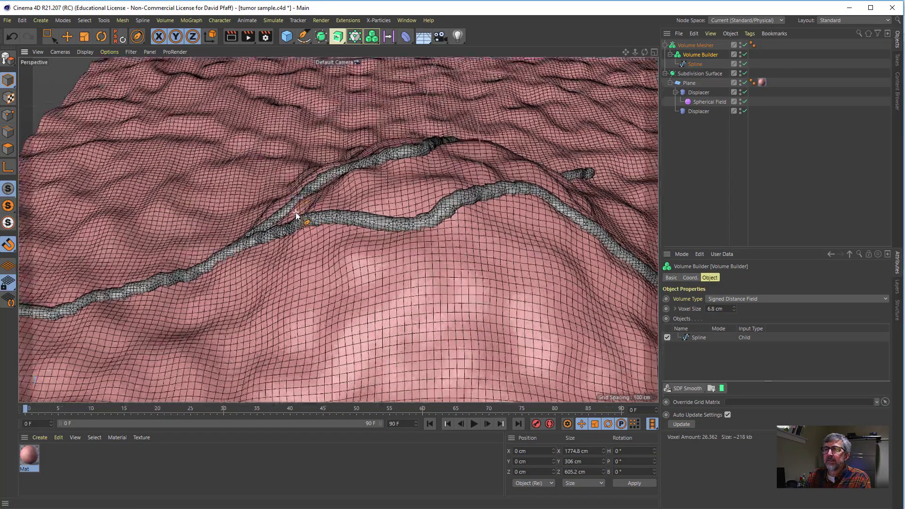
Sketch four side branches into the existing vessel spline, one down the bump's near slope and three across the far side, spanning about 2023 by 1102 cm overall
alt+drag(286, 234, 436, 247)
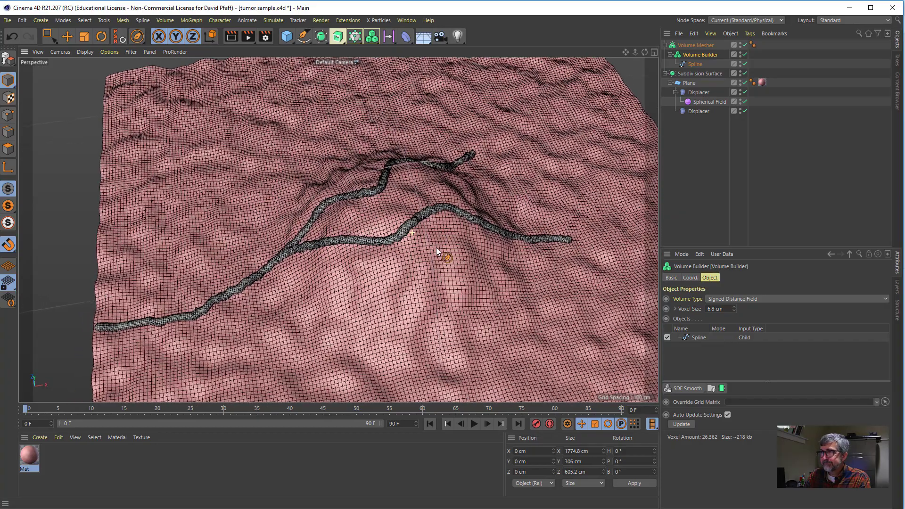
click(693, 64)
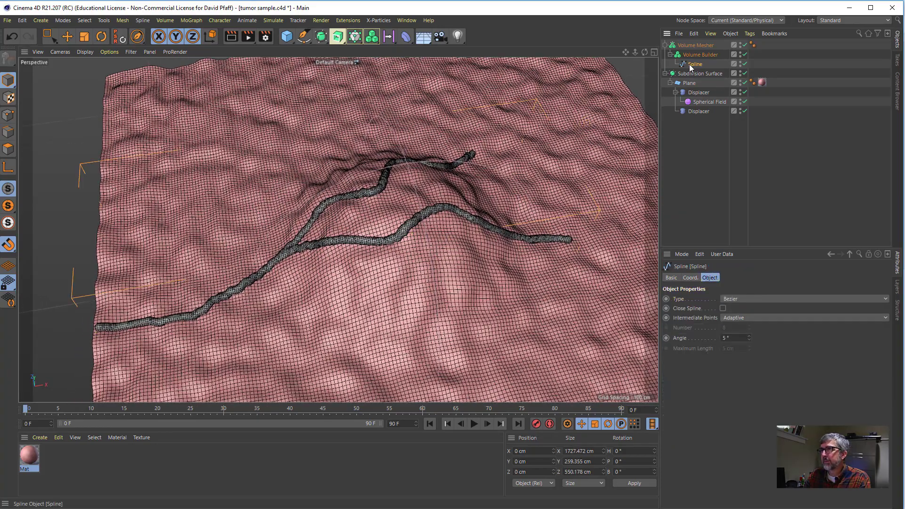
click(303, 36)
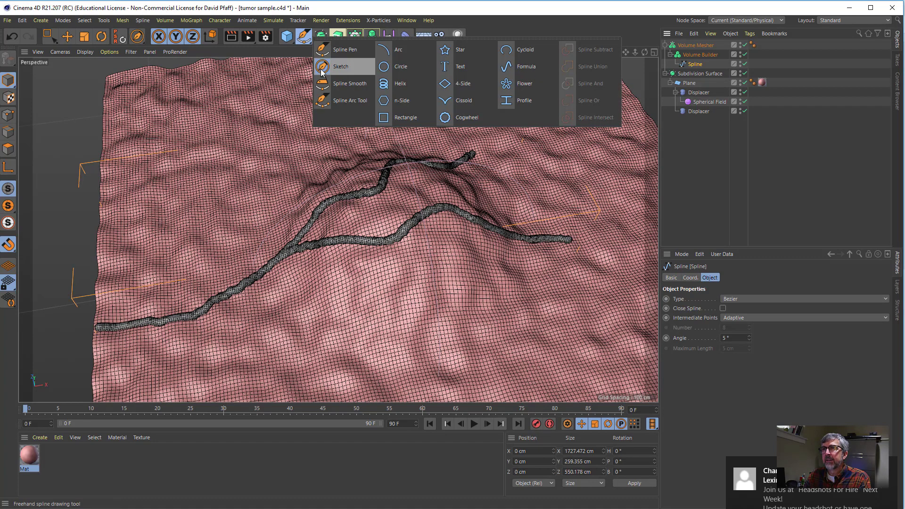
click(322, 68)
mouse_move(375, 244)
mouse_down()
mouse_move(389, 258)
mouse_move(433, 254)
mouse_move(514, 310)
mouse_up()
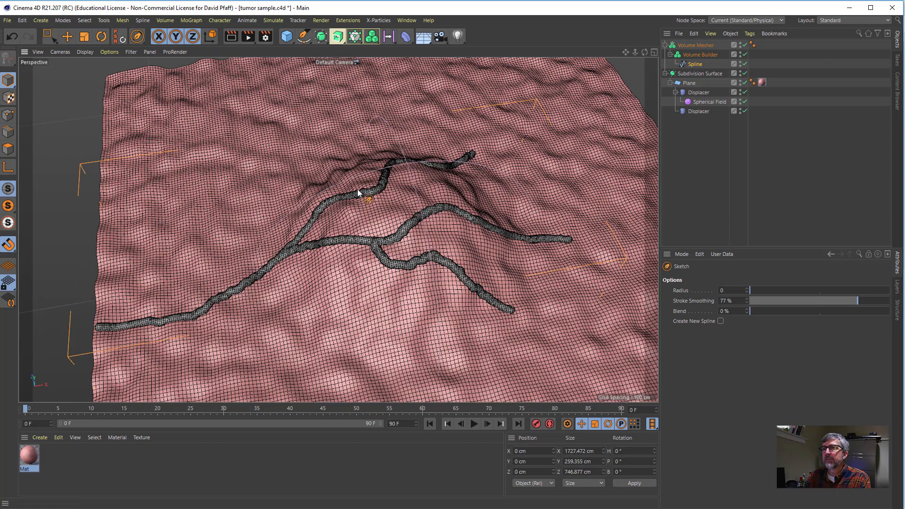
drag(358, 192, 386, 107)
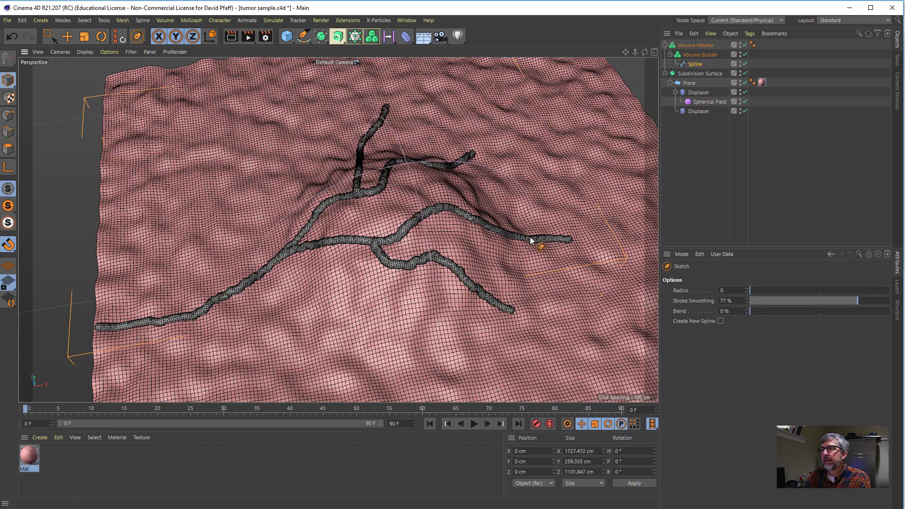
mouse_move(530, 240)
mouse_down()
mouse_move(531, 171)
mouse_move(579, 133)
mouse_up()
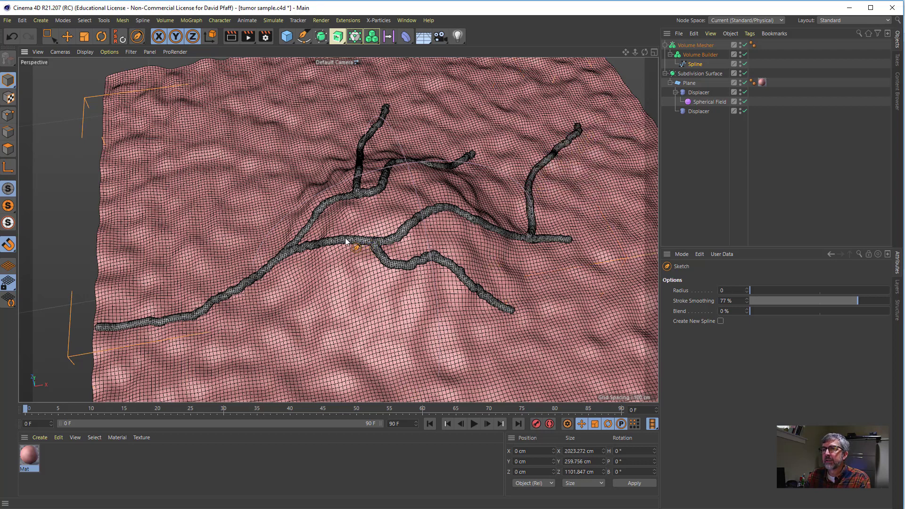
mouse_move(323, 202)
mouse_down()
mouse_move(313, 177)
mouse_move(316, 127)
mouse_up()
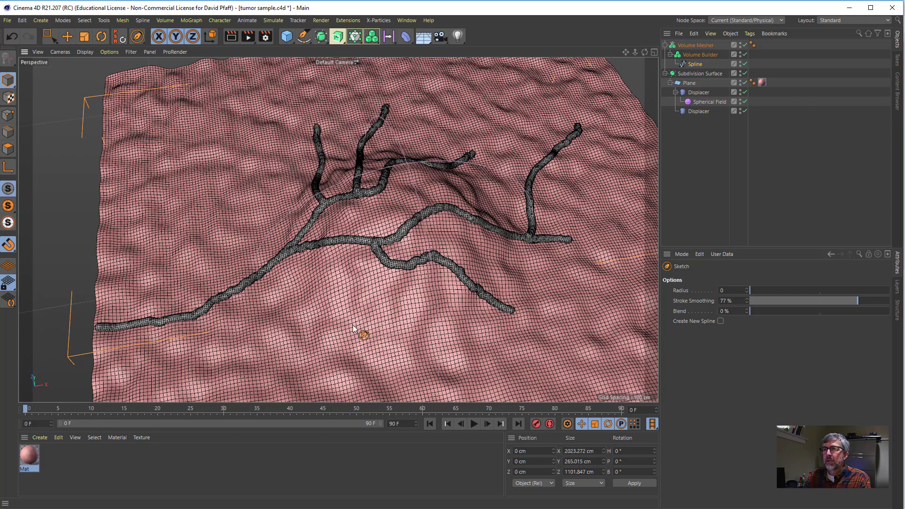
Create a dark red material with hue 360°, saturation 99% and value 69%, and apply it to the meshed vessels
double_click(72, 456)
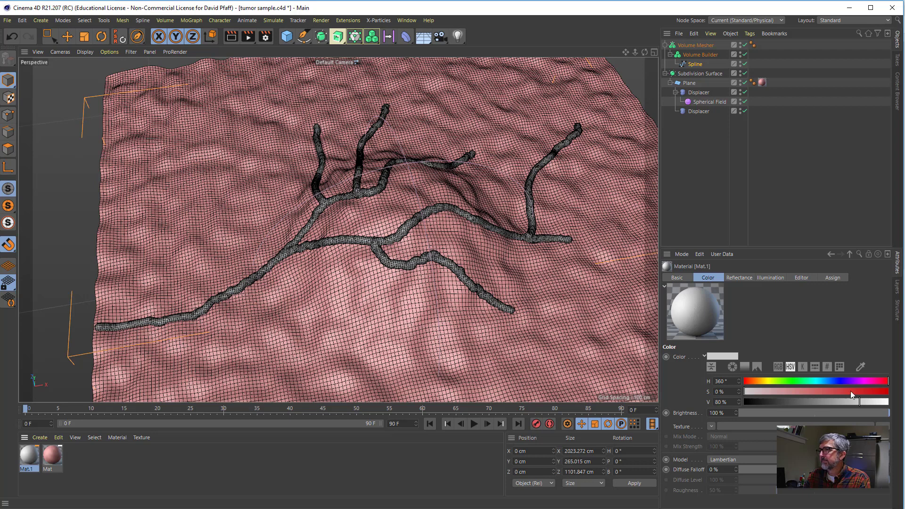
mouse_move(852, 392)
mouse_down()
mouse_move(887, 392)
mouse_move(843, 401)
mouse_up()
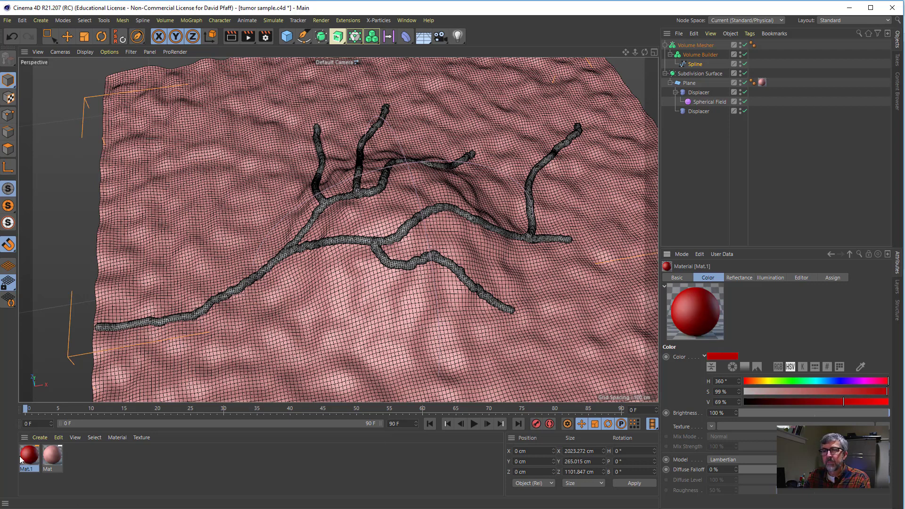
drag(27, 459, 145, 321)
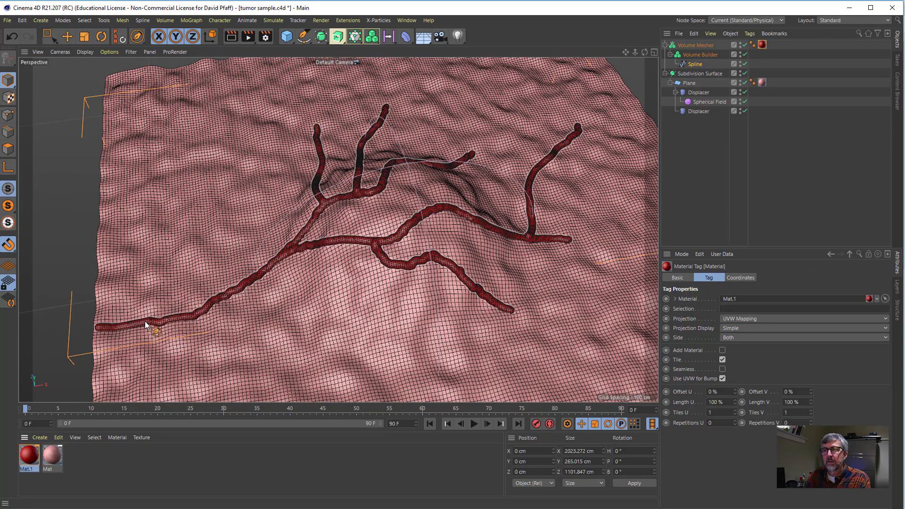
Show the spline's settings in the Volume Builder and try to adjust the end of its Scale Along curve
alt+drag(466, 274, 484, 244)
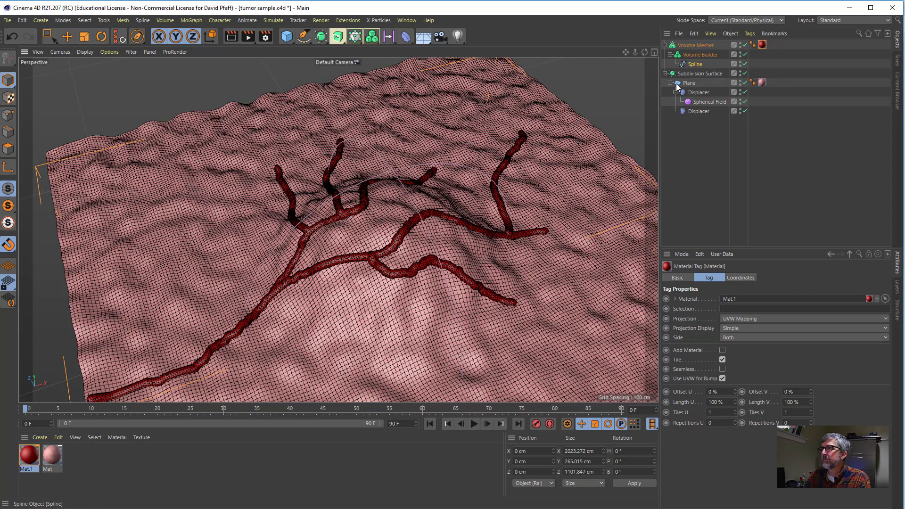
click(688, 57)
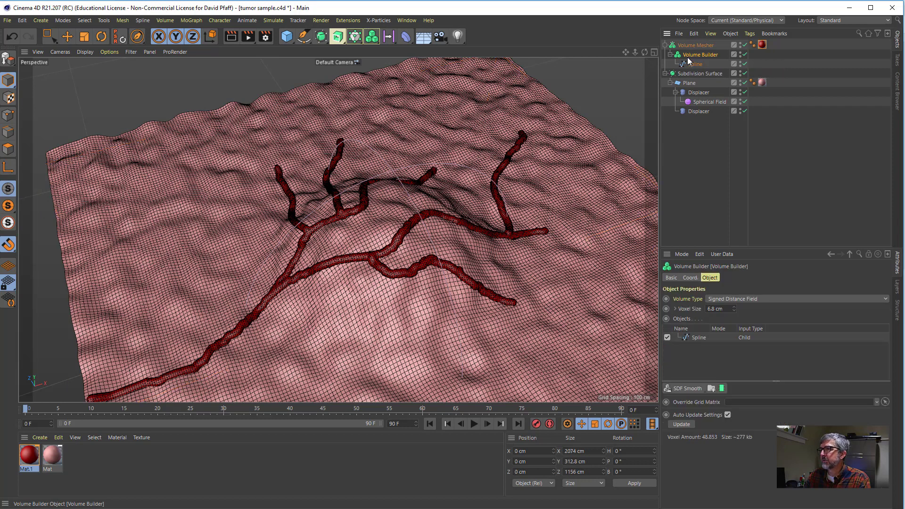
click(699, 338)
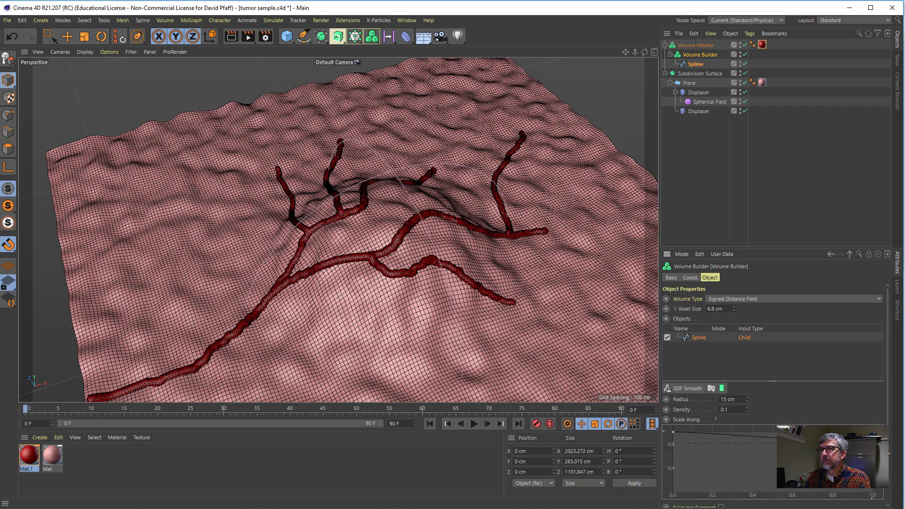
drag(878, 470, 898, 461)
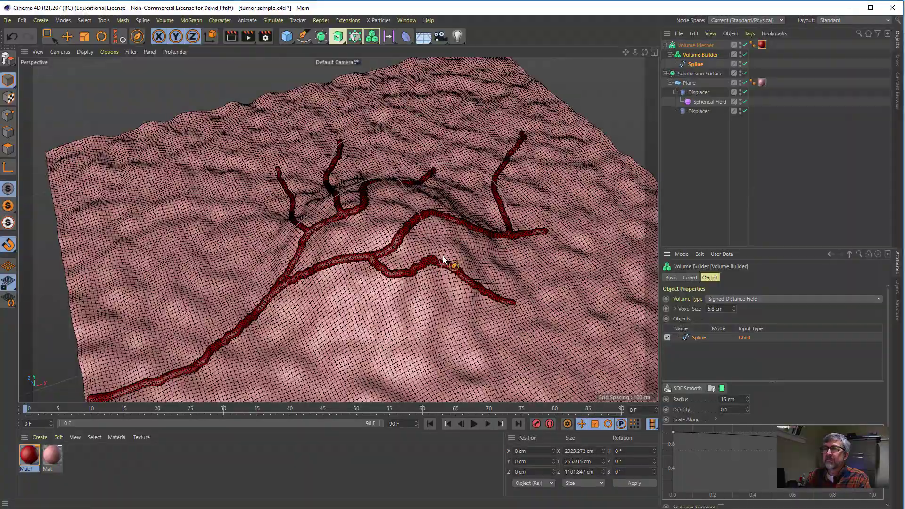
Examine from several angles how the red vessels sit on the surface, including the trunk's end at the plane's edge
mouse_move(443, 256)
alt+mouse_down()
mouse_move(427, 310)
mouse_move(426, 282)
mouse_move(449, 250)
alt+mouse_up()
scroll(446, 277, down, 8)
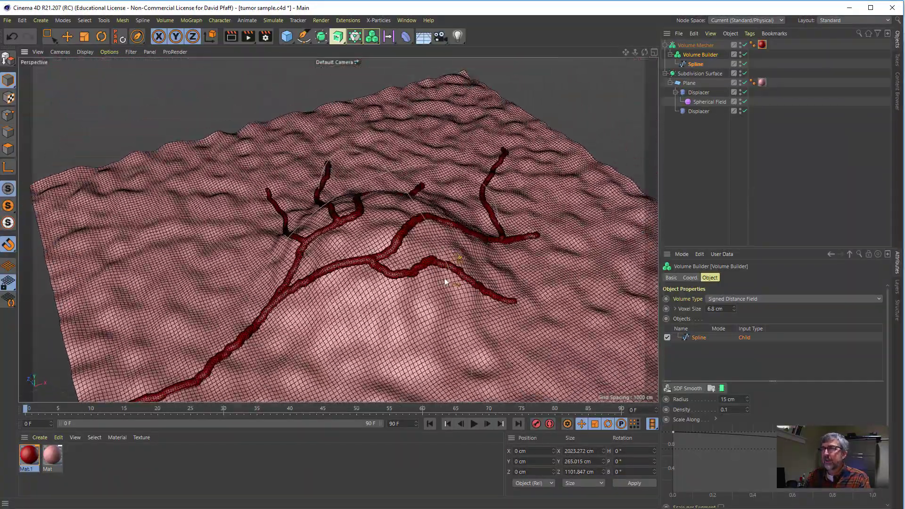
scroll(351, 301, up, 8)
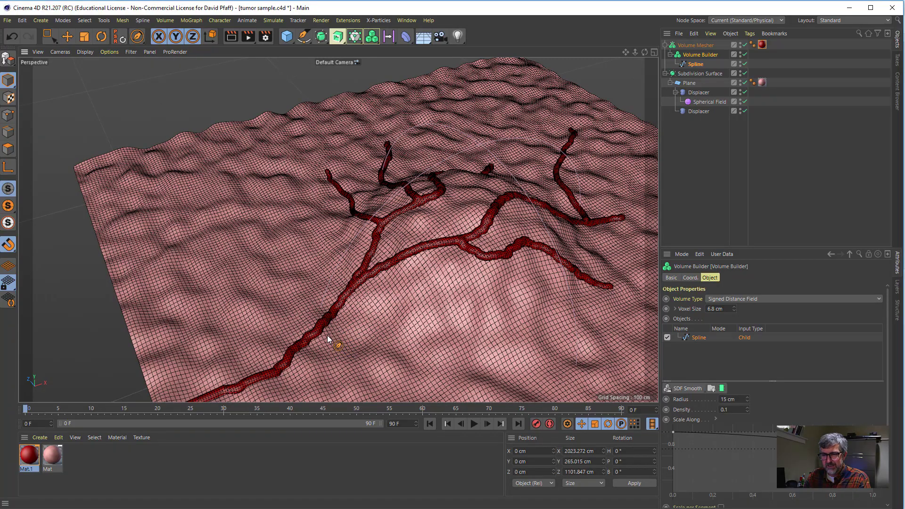
alt+middle_drag(326, 335, 433, 255)
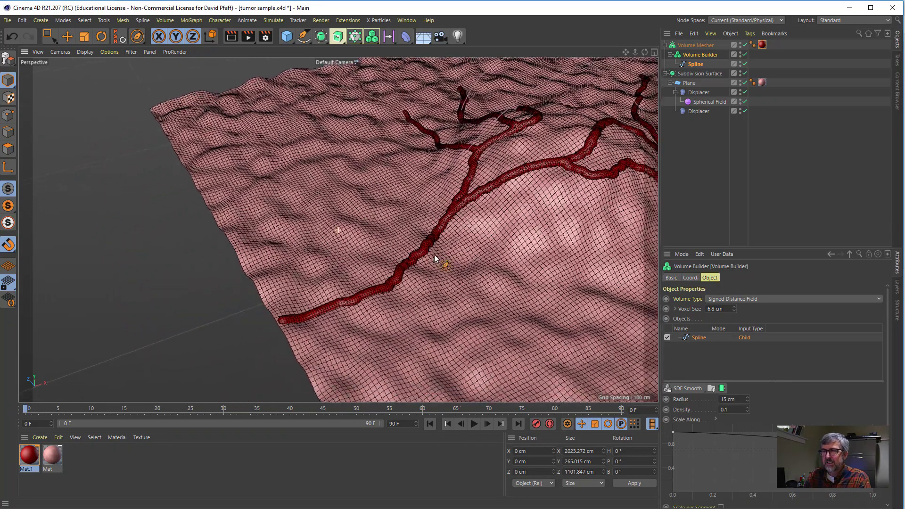
scroll(274, 337, down, 5)
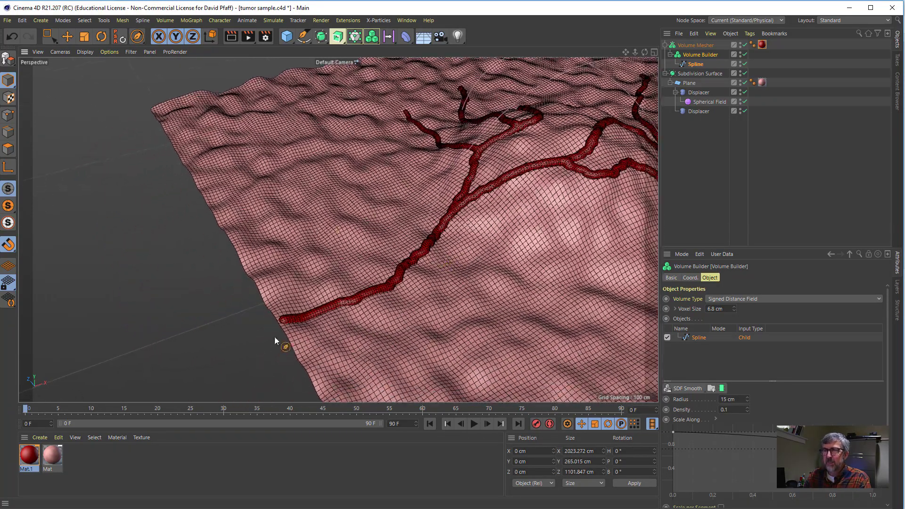
scroll(281, 333, down, 3)
scroll(267, 333, up, 8)
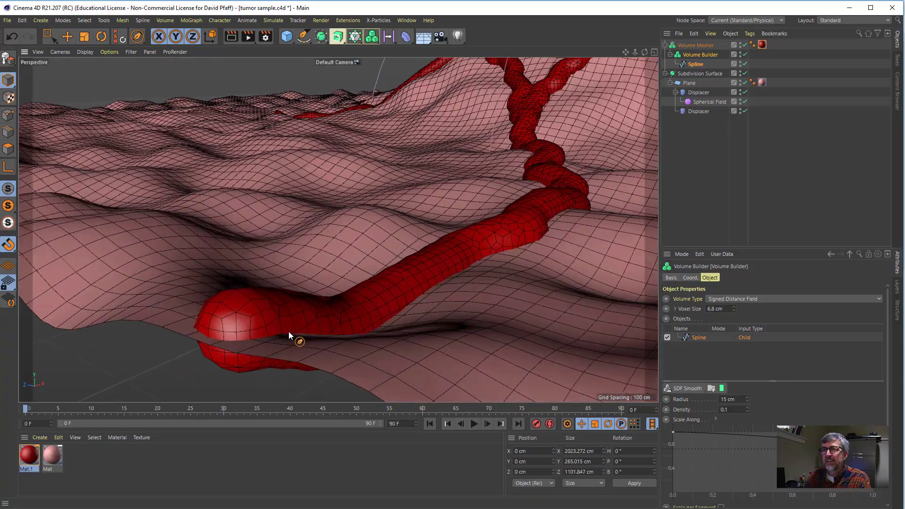
alt+drag(288, 331, 510, 359)
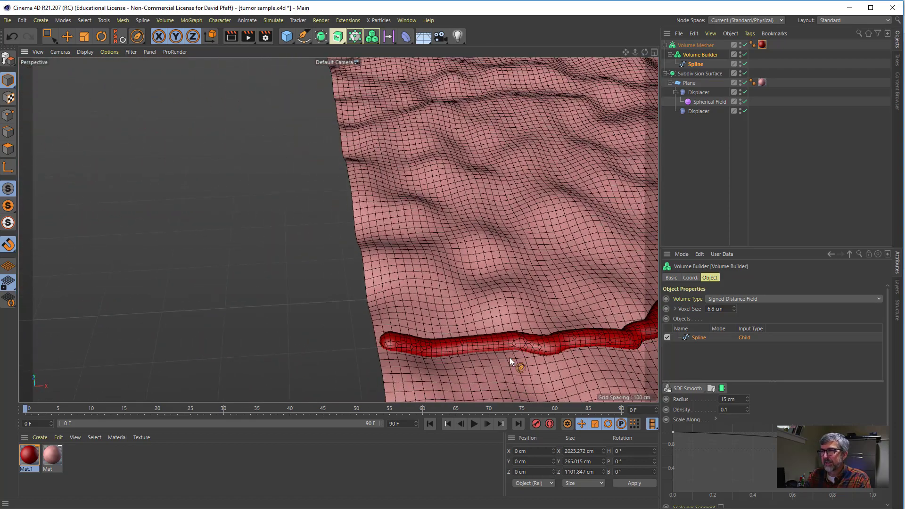
alt+drag(575, 351, 436, 316)
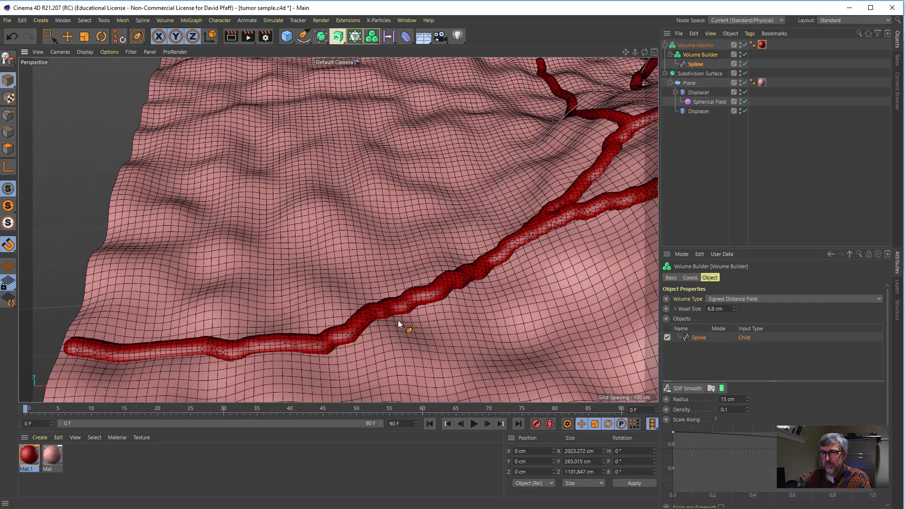
scroll(377, 367, down, 6)
scroll(377, 367, down, 3)
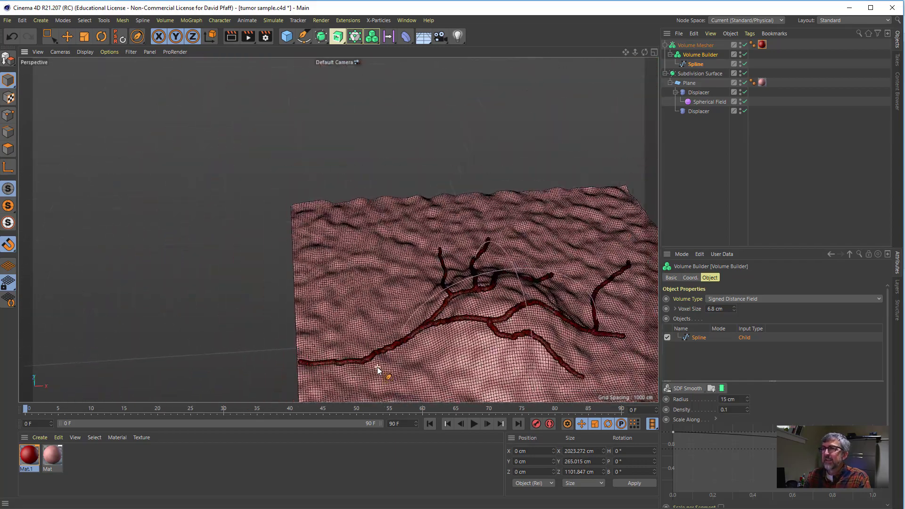
scroll(524, 320, up, 3)
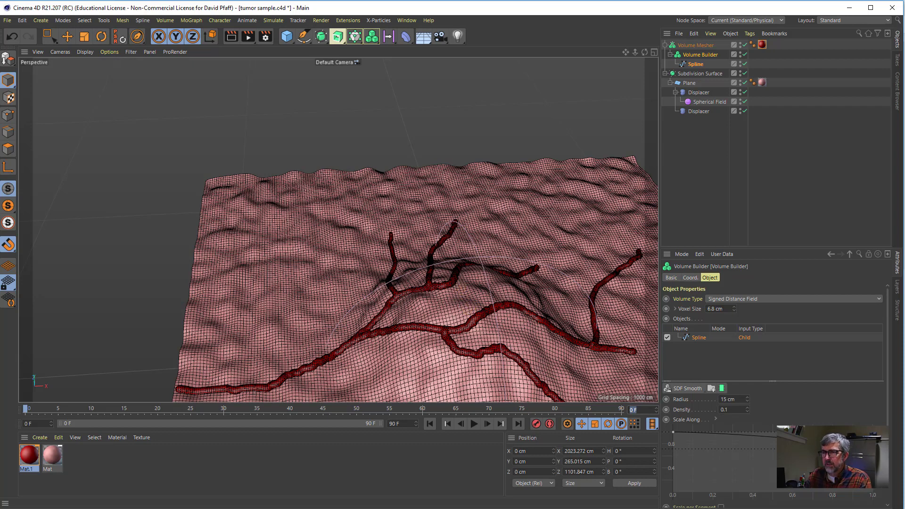
Switch to the Sketchfab Nephron model in Chrome, view it in Matcap+Surface shading, and return it to Final Render
click(335, 508)
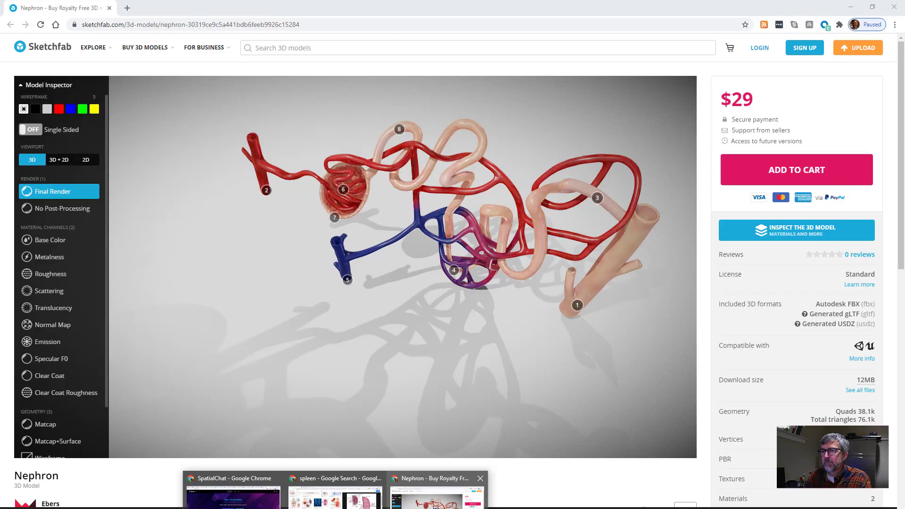
click(437, 501)
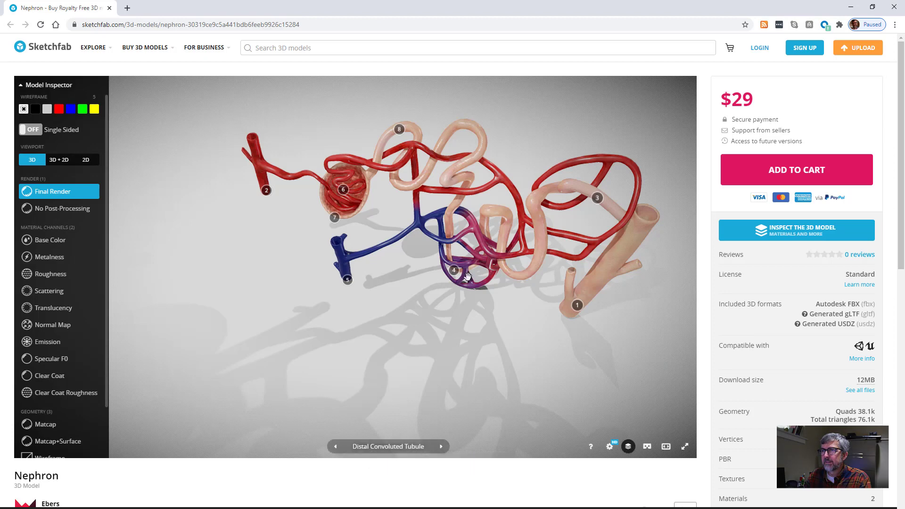
drag(448, 218, 393, 223)
key(2)
key(3)
key(4)
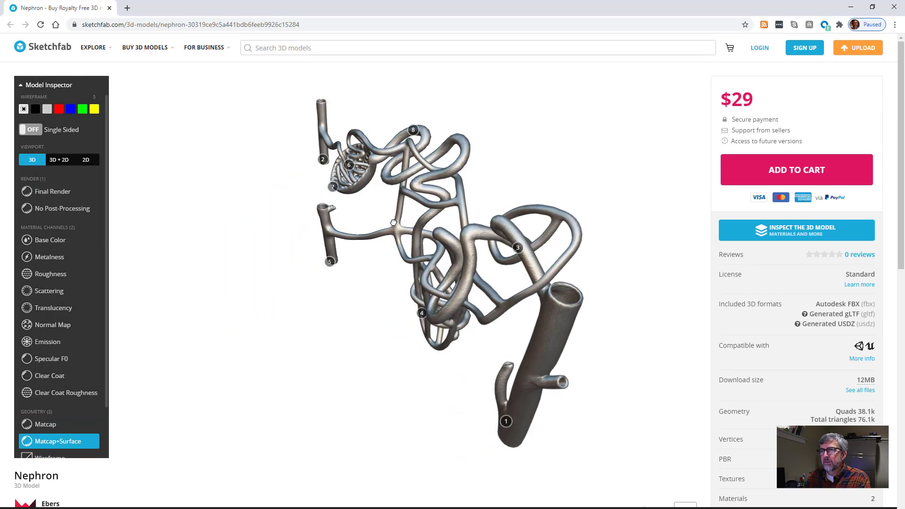
click(37, 191)
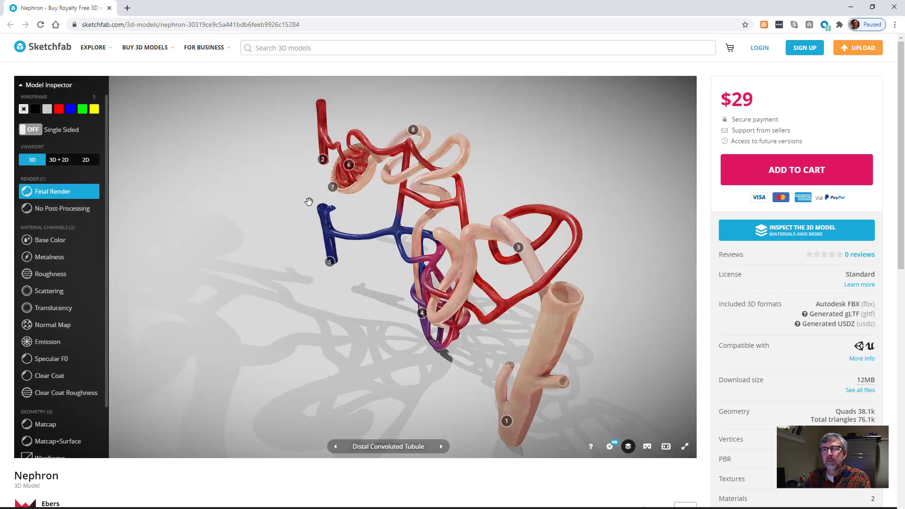
Examine the open end of the Nephron model's large collecting tube up close from another angle
drag(545, 278, 472, 281)
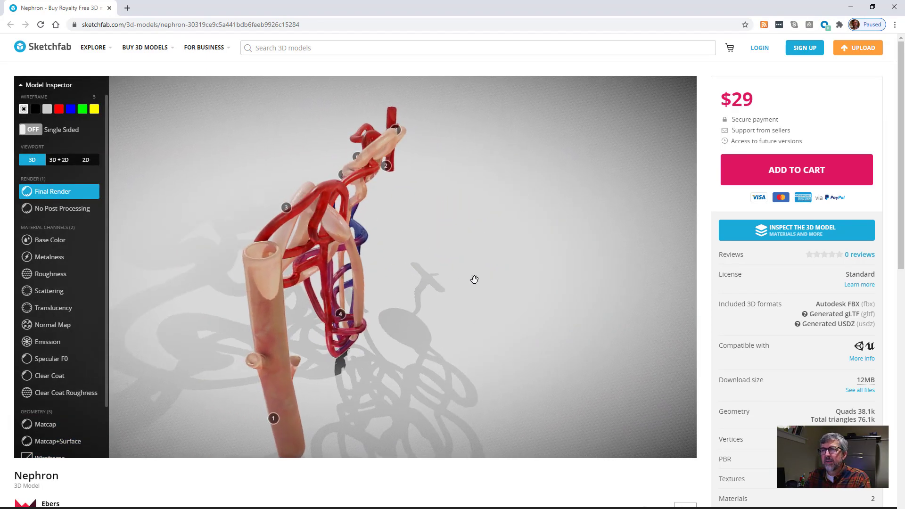
drag(353, 278, 356, 295)
scroll(369, 313, up, 5)
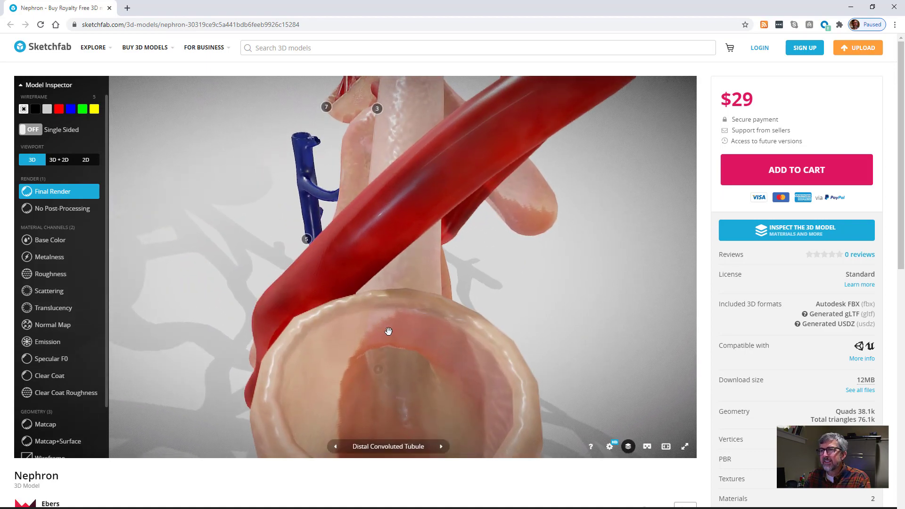
Return the Nephron model to Final Render and view the collecting tube and neighbouring vessels from other angles
drag(391, 335, 393, 326)
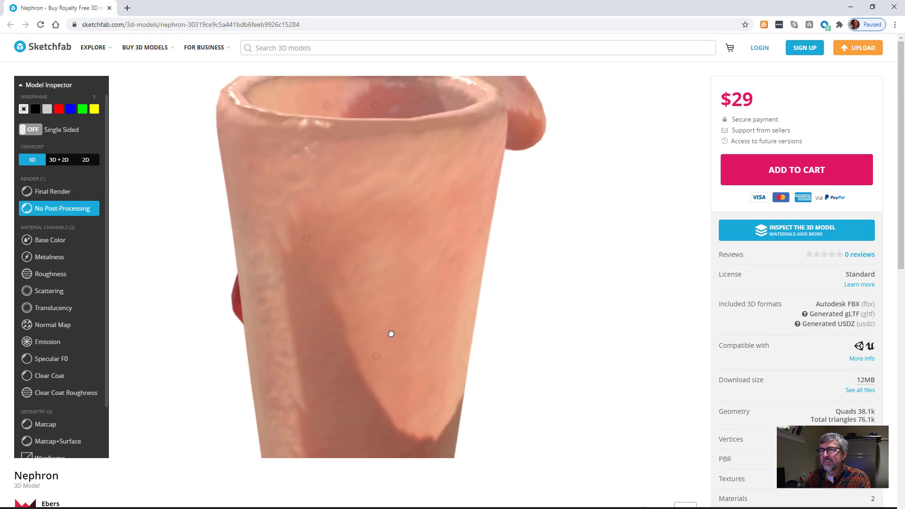
click(57, 192)
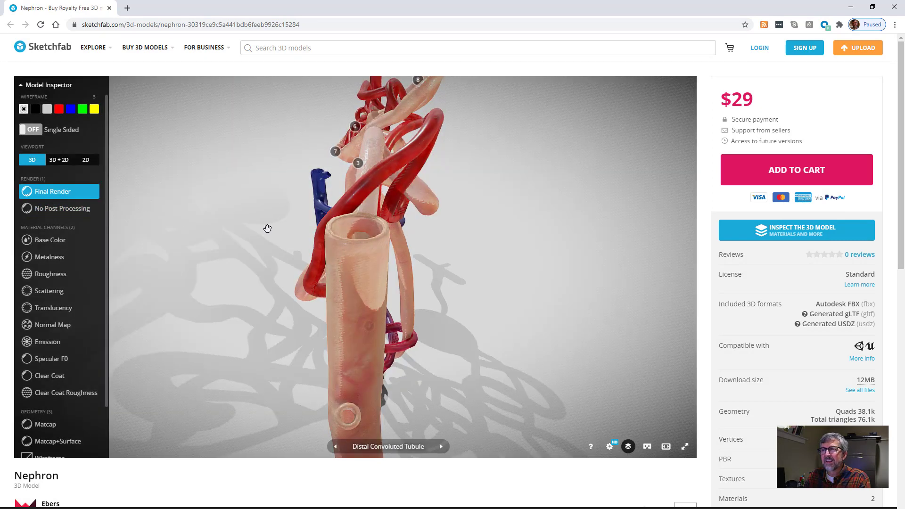
drag(364, 256, 361, 257)
drag(288, 355, 491, 382)
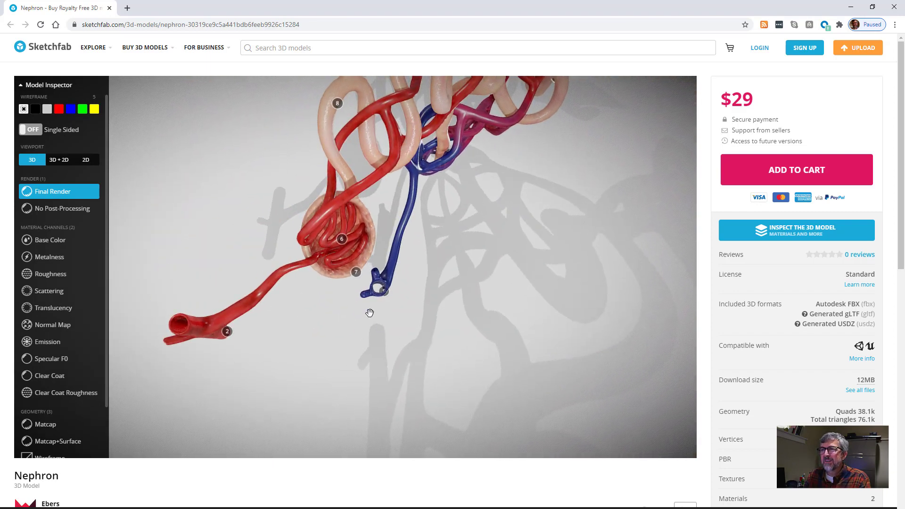
Examine the blue vessel's open end and side branches up close, ending on an overview of the Nephron model
scroll(369, 313, up, 10)
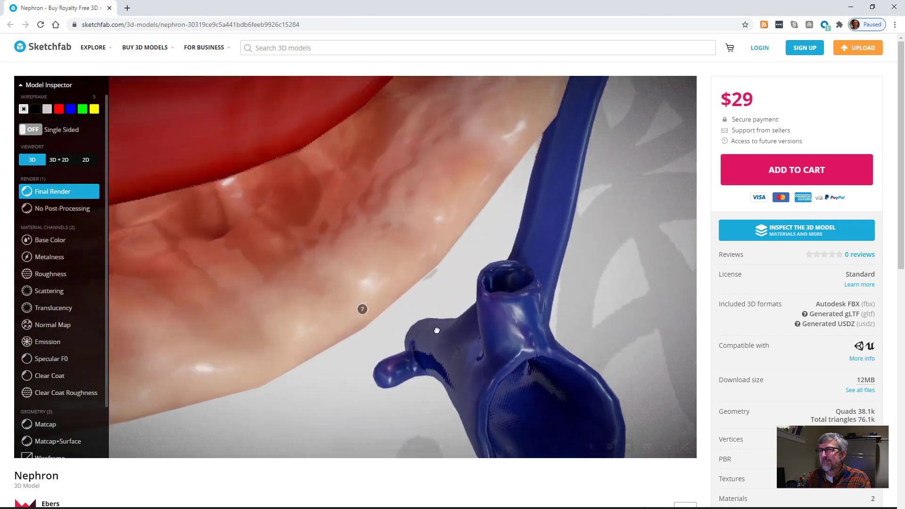
mouse_move(437, 330)
mouse_down()
mouse_move(428, 310)
mouse_move(424, 345)
mouse_up()
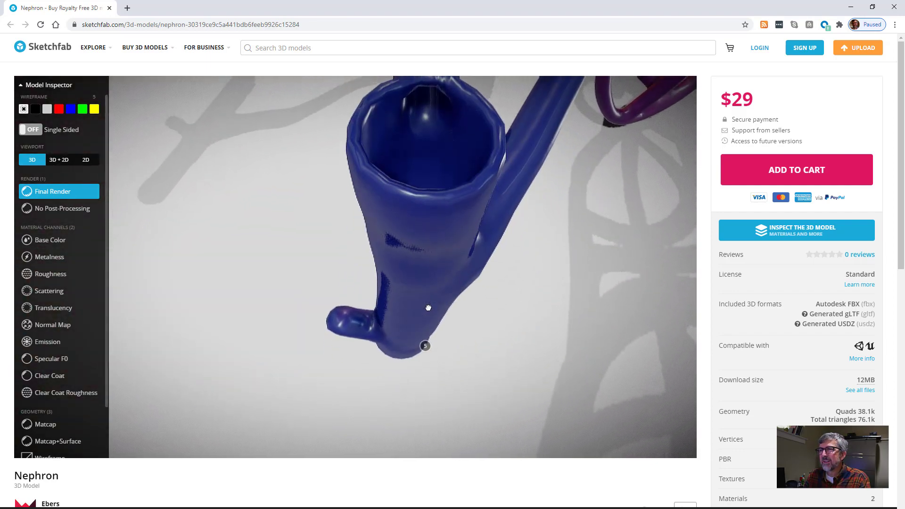
scroll(429, 309, up, 5)
drag(475, 288, 465, 288)
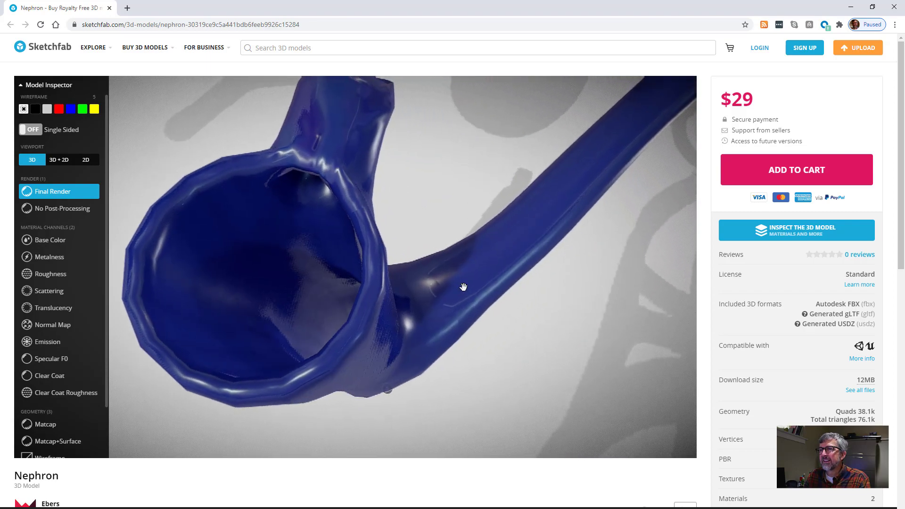
scroll(464, 289, down, 8)
scroll(402, 270, down, 5)
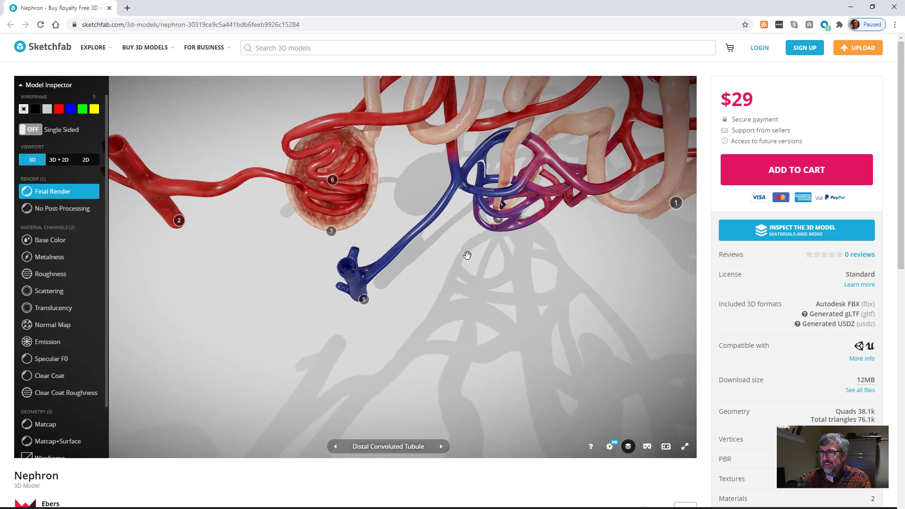
scroll(467, 256, down, 5)
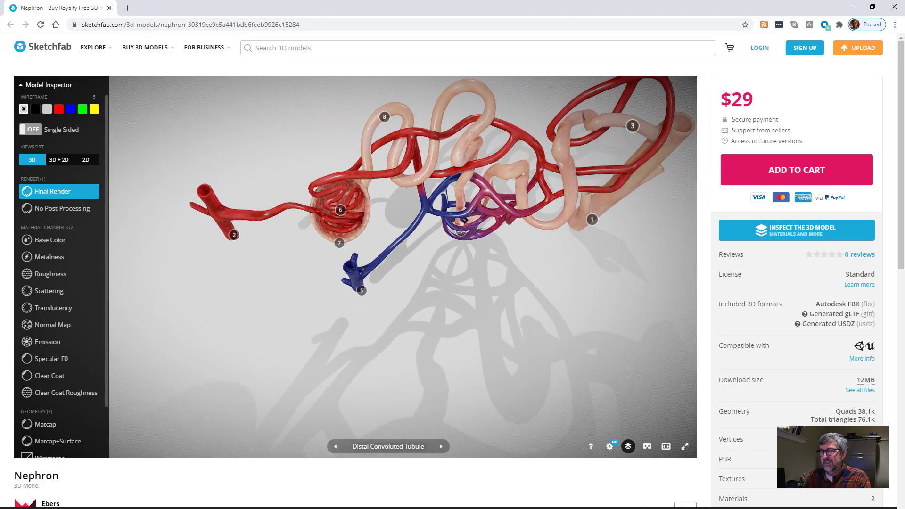
Switch to Cinema 4D, create a new empty project and show only its Front view
key(alt+Tab)
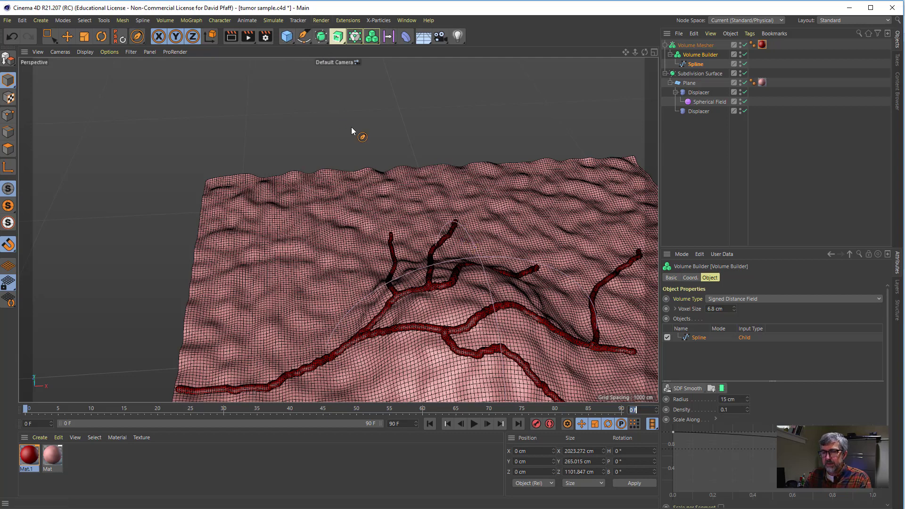
key(ctrl+n)
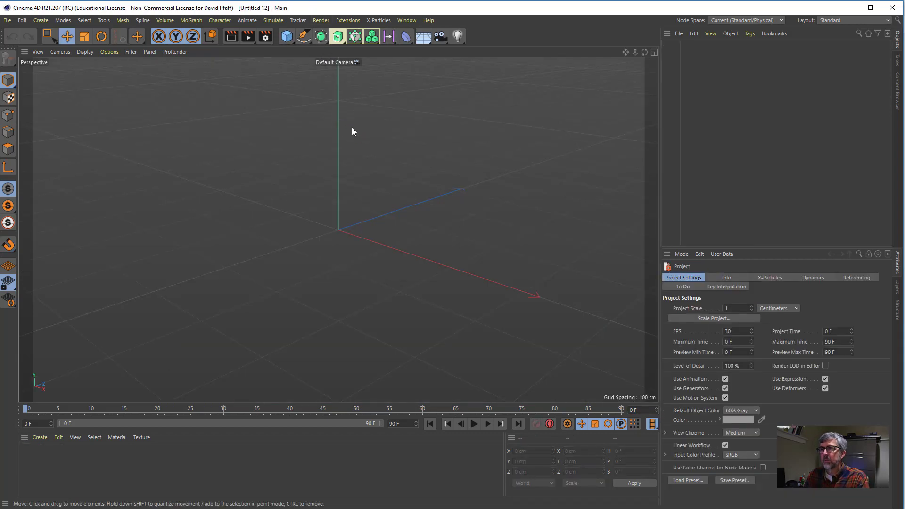
scroll(344, 203, up, 3)
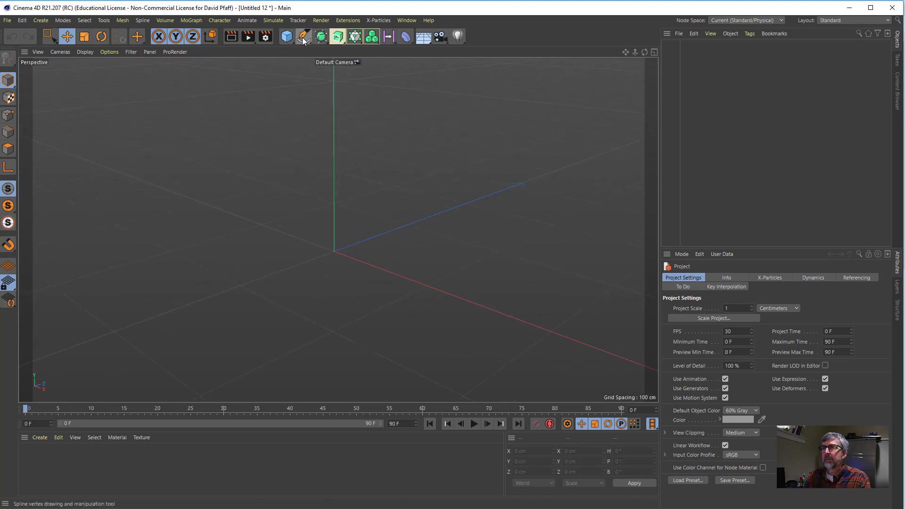
key(F5)
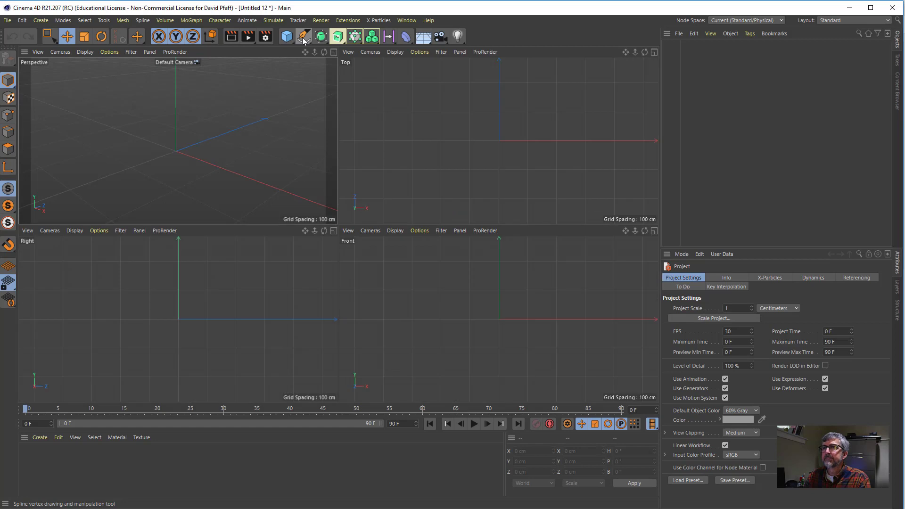
middle_click(429, 308)
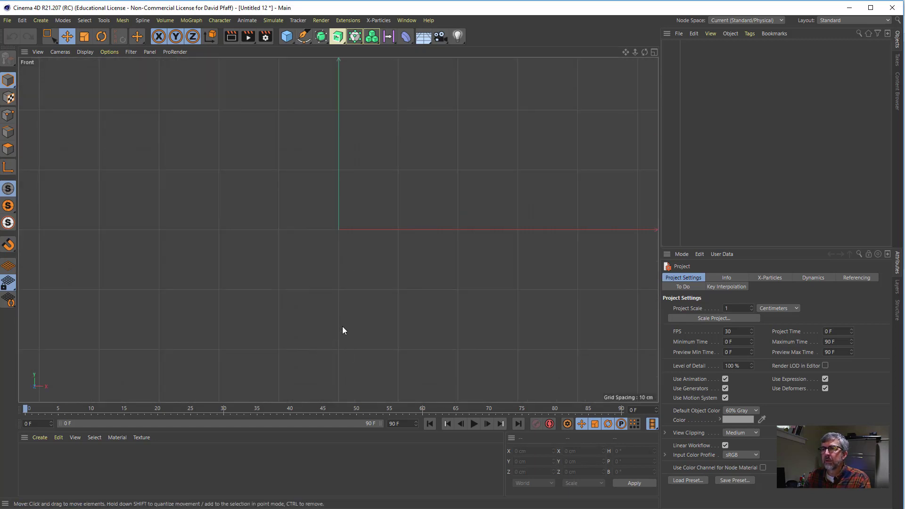
Draw a three-point Bezier spline with the Spline Pen from about X -2, Y -197 cm to about X -104, Y 137 cm
click(304, 36)
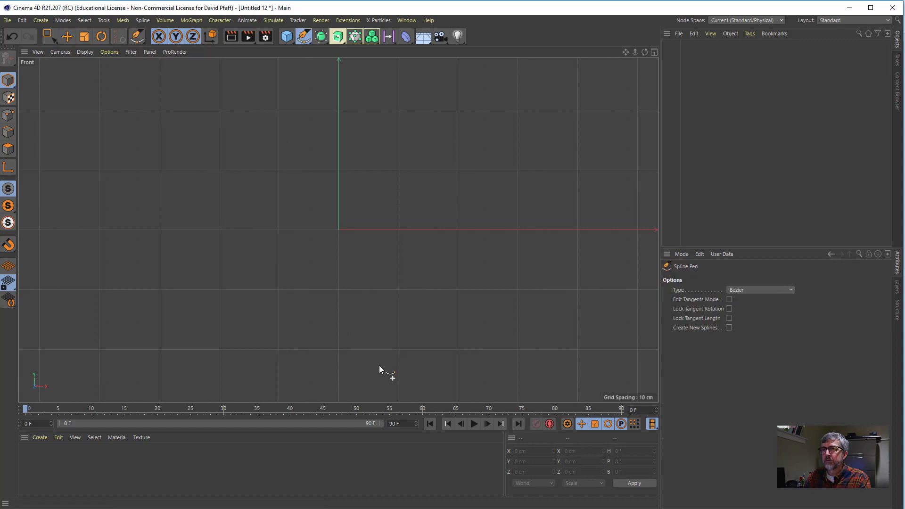
drag(337, 331, 337, 331)
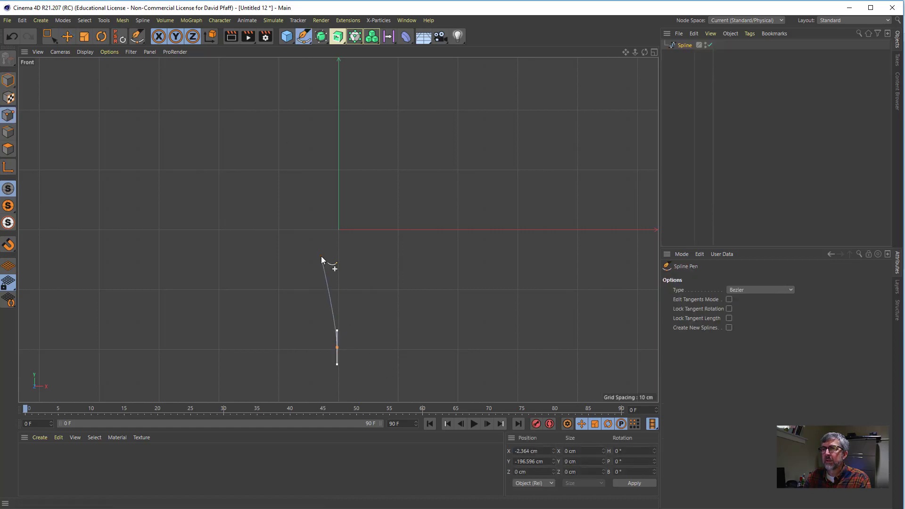
drag(306, 253, 299, 241)
drag(276, 148, 276, 130)
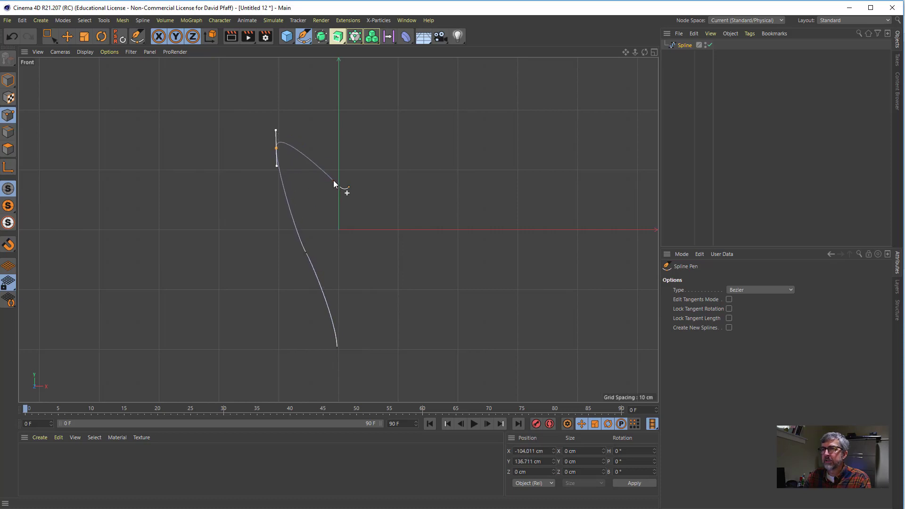
key(Escape)
Draw a second curved branch ending at about X 122, Y 127 cm and move its start point onto the first curve's lower part
drag(394, 214, 397, 191)
click(411, 154)
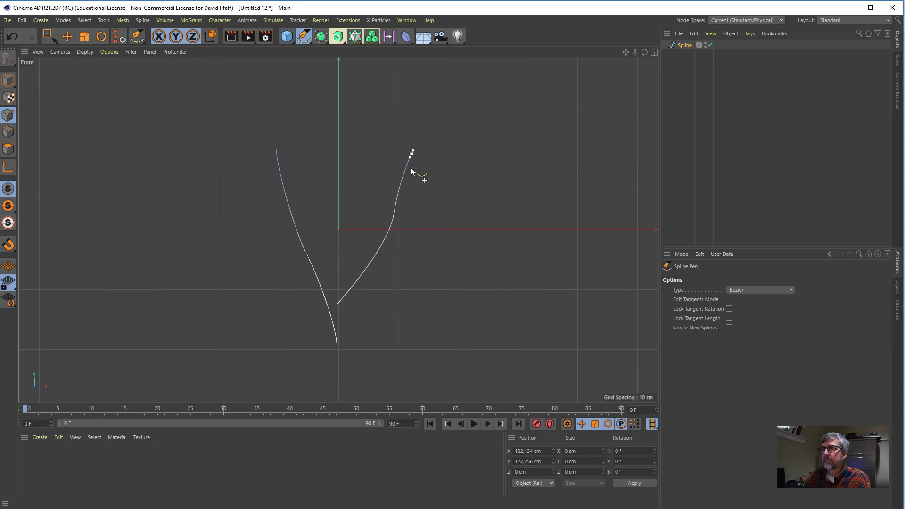
key(Escape)
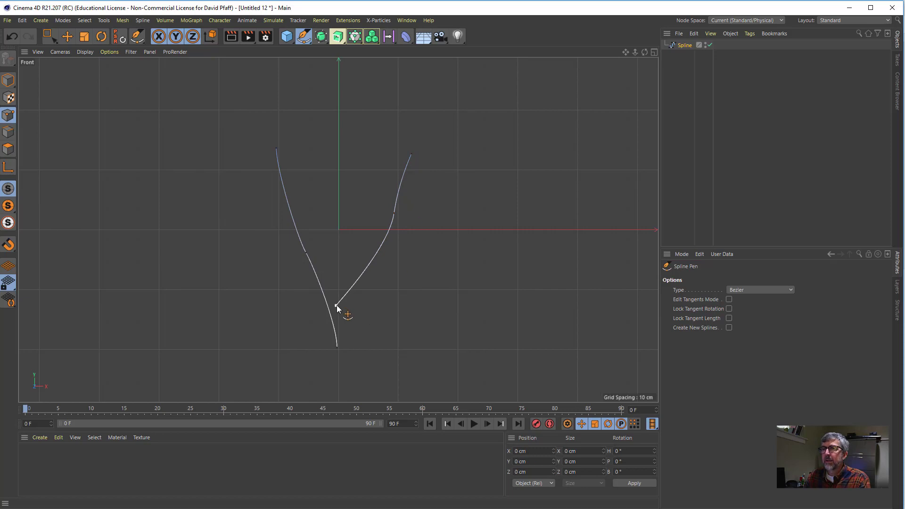
drag(336, 306, 334, 325)
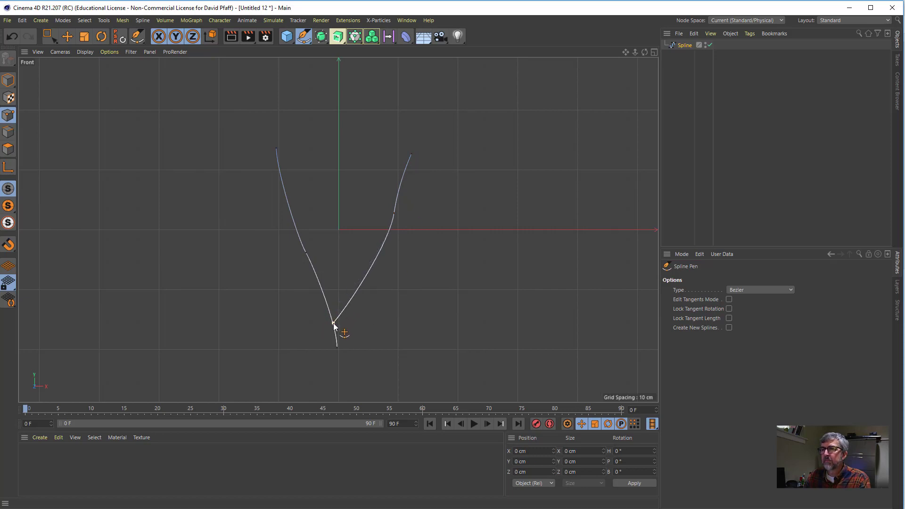
Add a Volume Builder with the branching spline as its child and set the voxel size to 5.9 cm
middle_click(414, 315)
middle_click(253, 145)
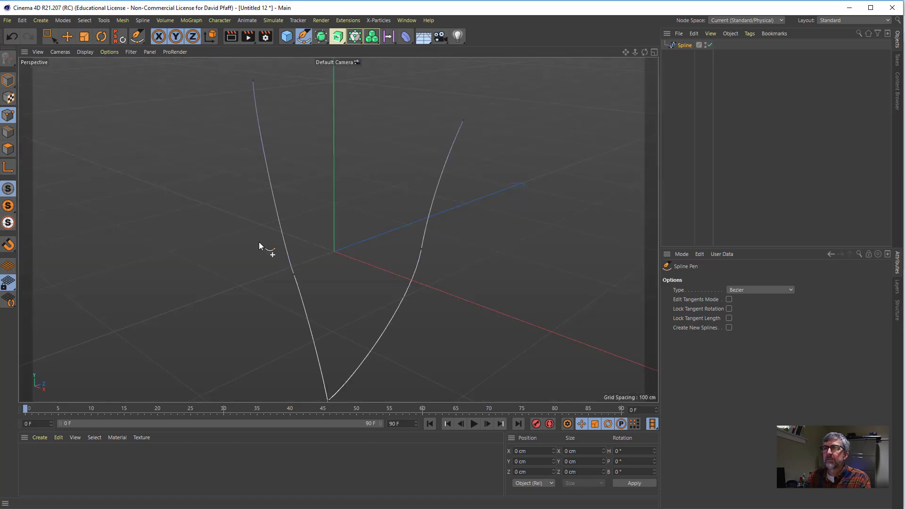
alt+drag(442, 220, 465, 293)
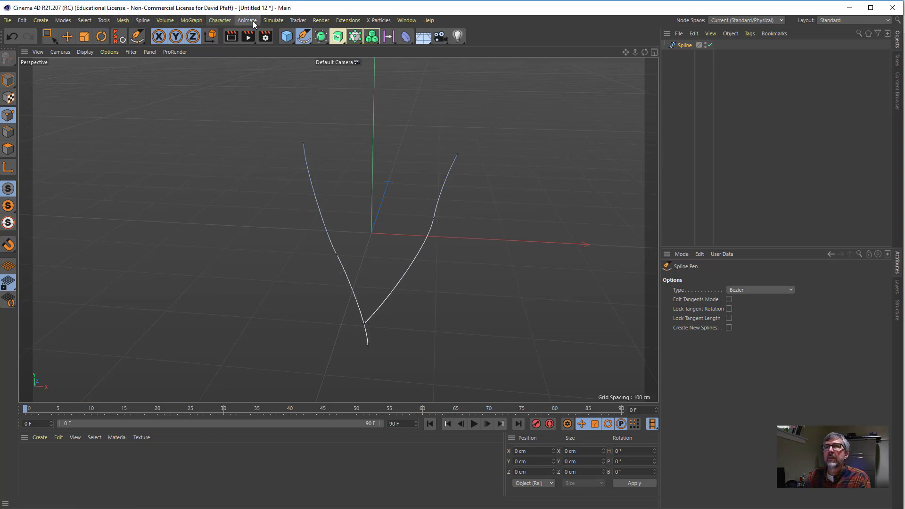
click(166, 21)
click(175, 50)
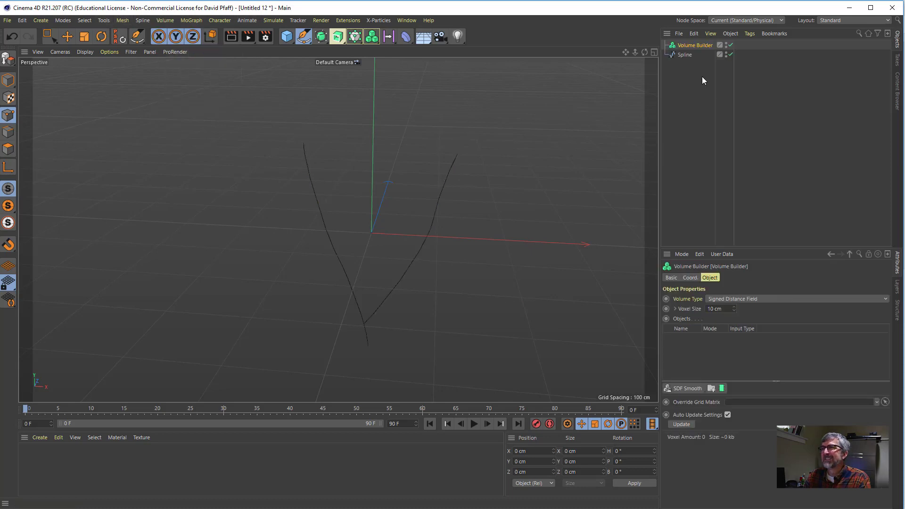
drag(685, 45, 686, 45)
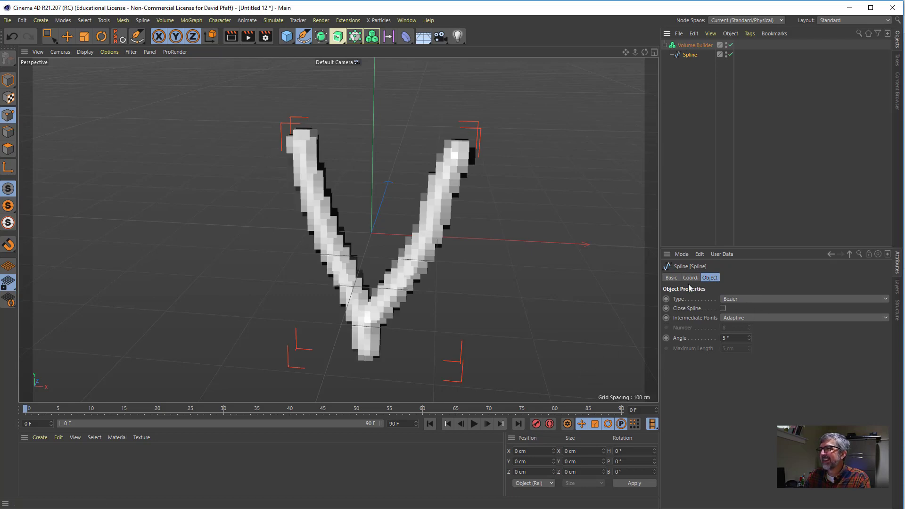
click(693, 45)
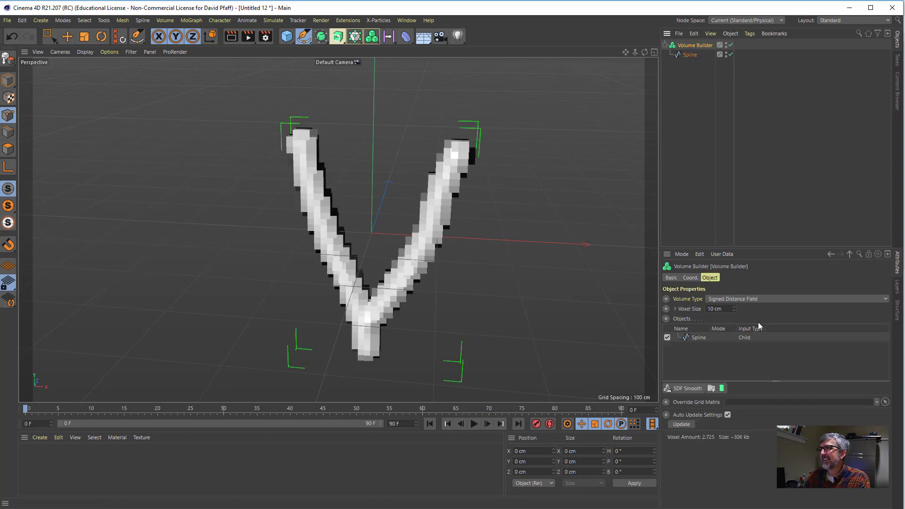
drag(734, 310, 735, 330)
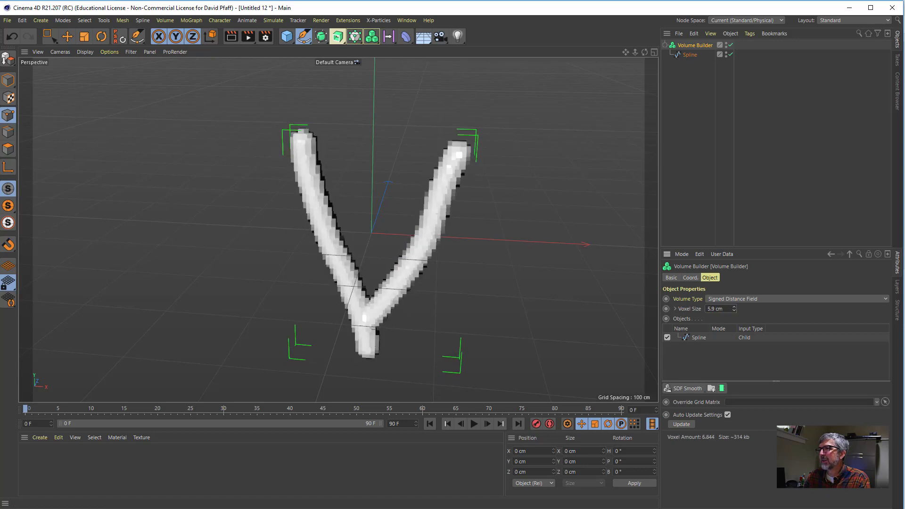
Add a Volume Mesher and make the Volume Builder its child
click(165, 21)
click(175, 59)
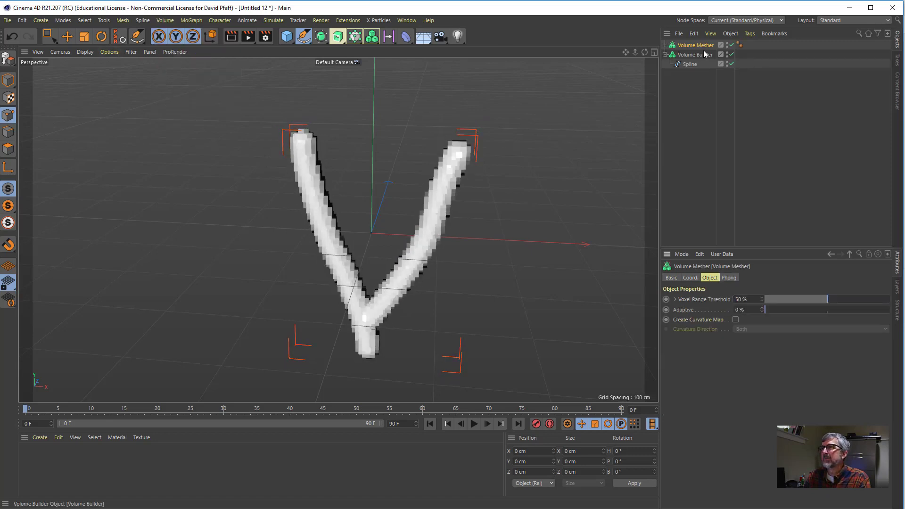
drag(697, 47, 696, 46)
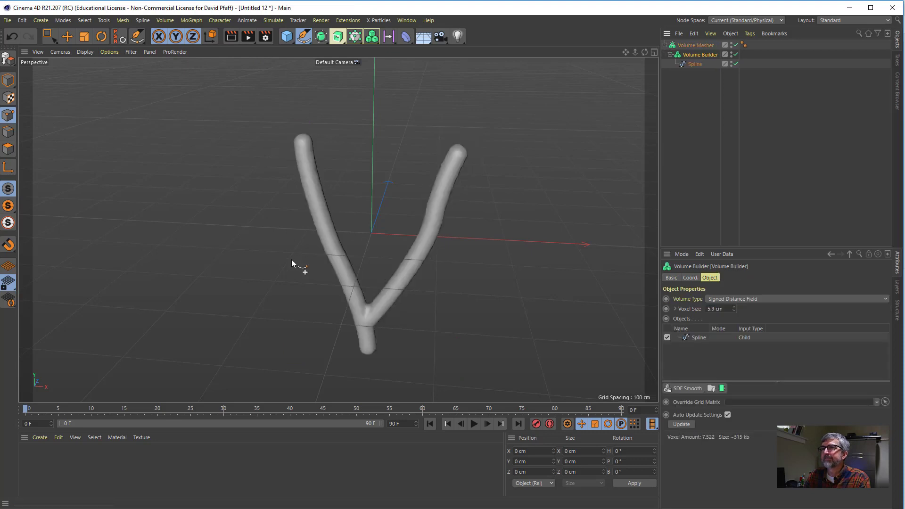
scroll(397, 303, up, 5)
scroll(397, 303, down, 4)
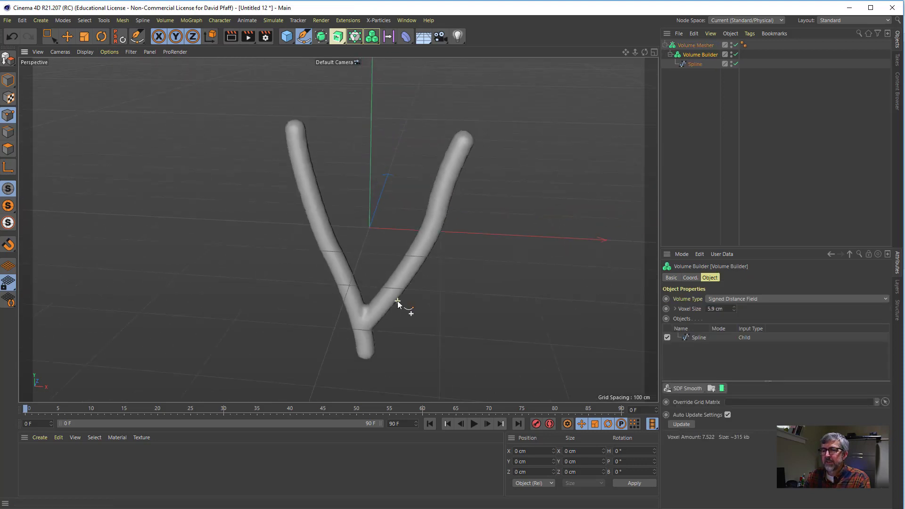
Display the branching tube in Gouraud Shading (Lines) and inspect its mesh around the junction and ends
click(86, 51)
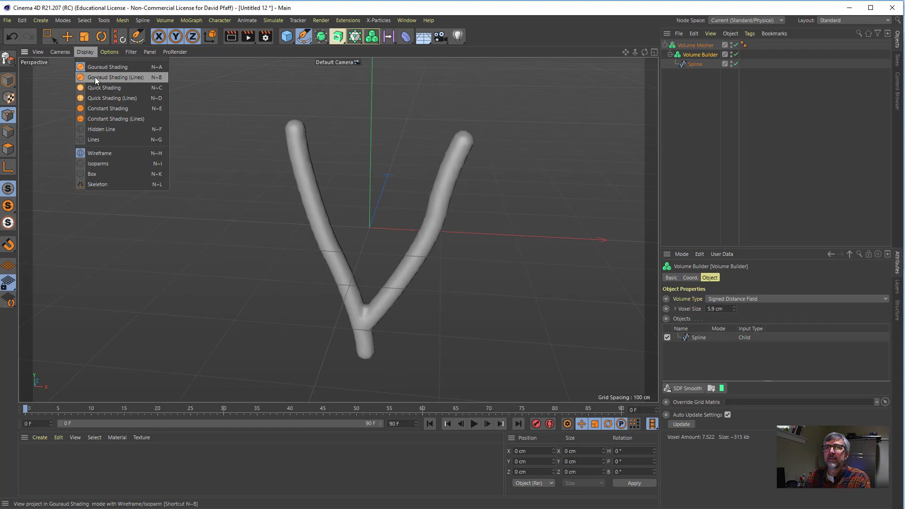
click(95, 77)
scroll(444, 167, up, 4)
scroll(445, 167, down, 3)
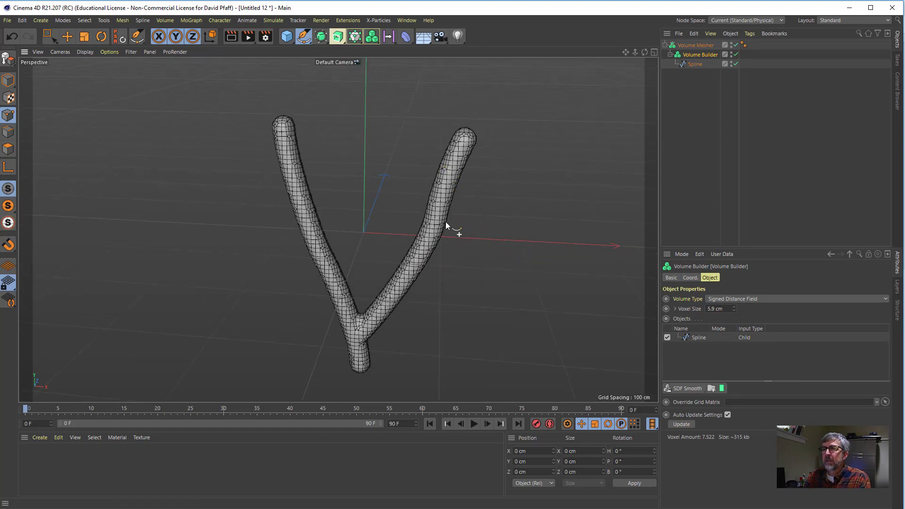
alt+drag(443, 224, 466, 211)
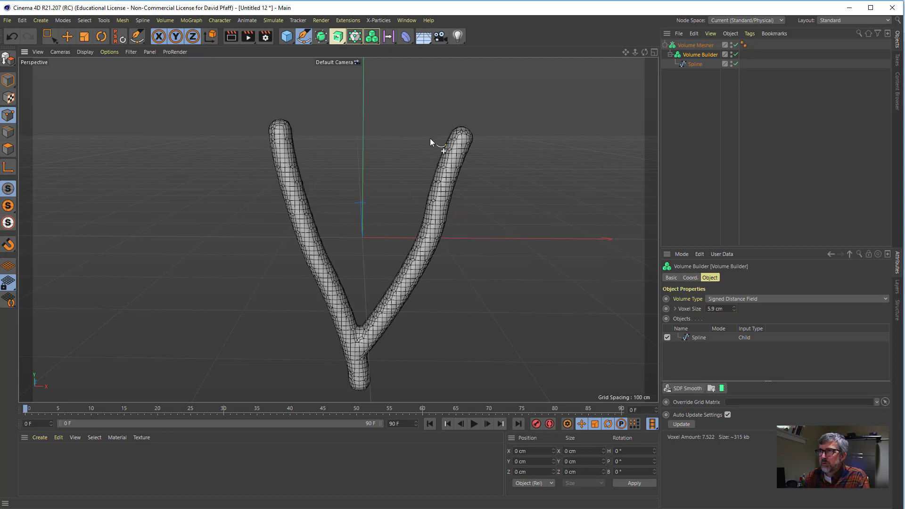
Create a polygon copy of the Volume Mesher with Current State to Object
click(694, 46)
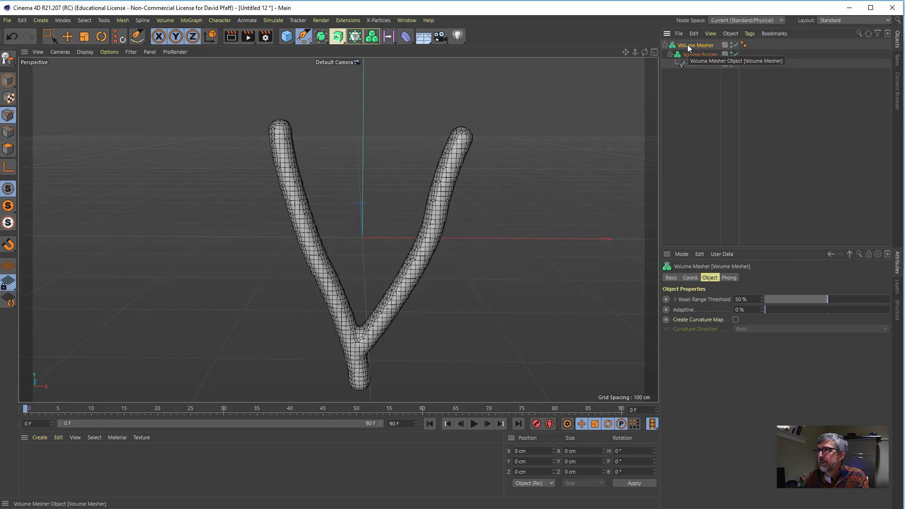
right_click(688, 48)
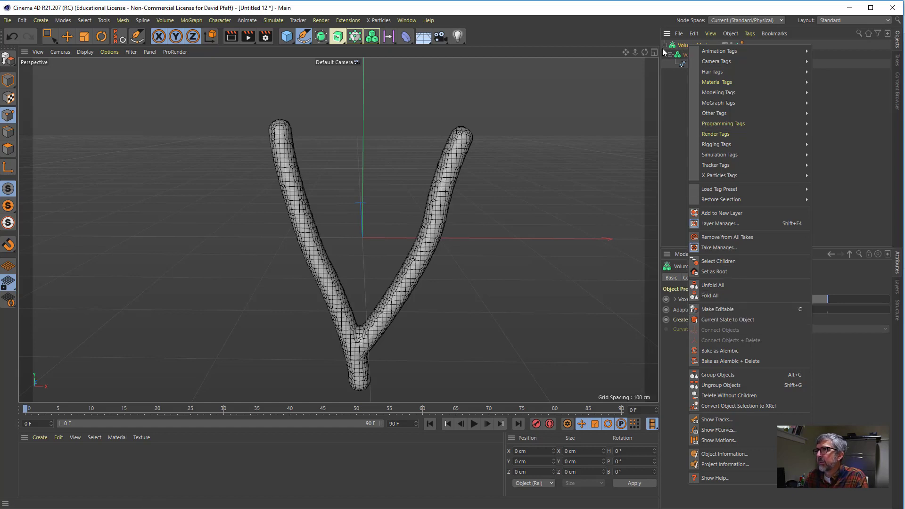
click(681, 46)
right_click(682, 44)
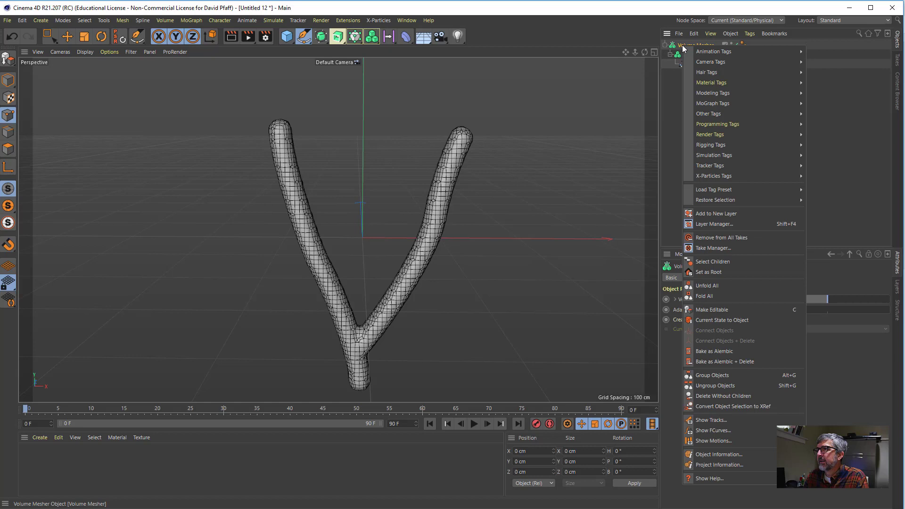
click(699, 319)
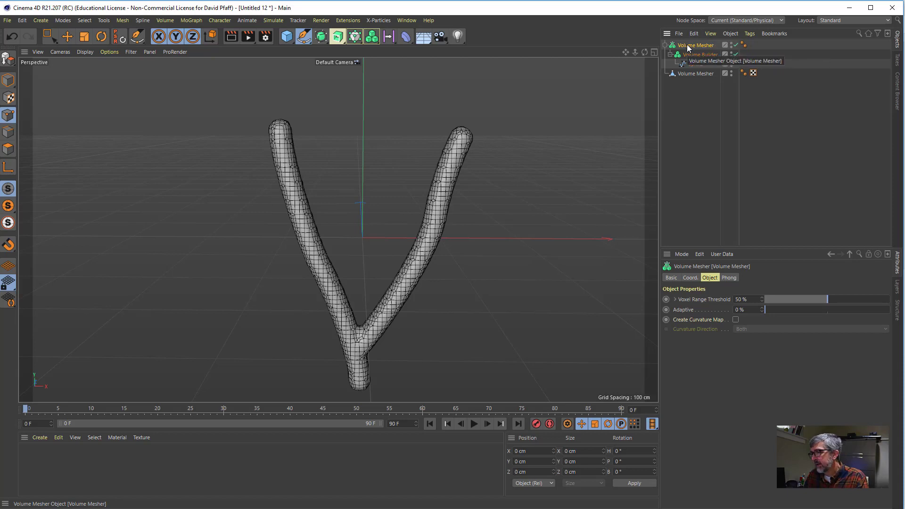
Delete the original Volume Mesher hierarchy and put the remaining polygon copy in Polygons mode
key(Delete)
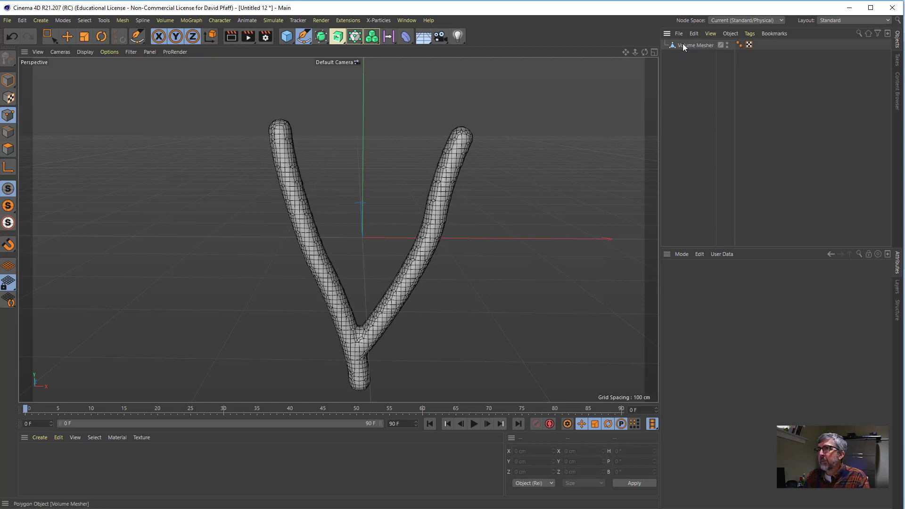
click(683, 45)
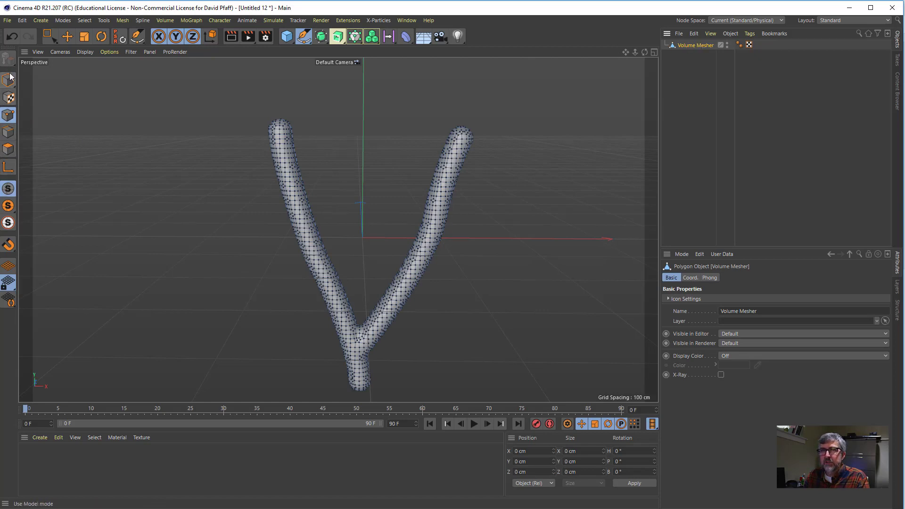
click(8, 149)
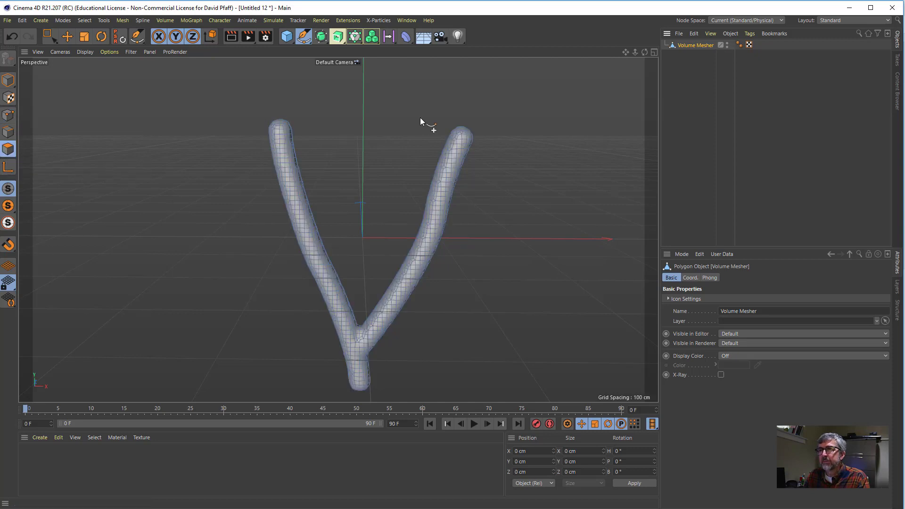
Use Rectangle Selection to delete the rounded cap polygons at both upper branch ends
click(51, 38)
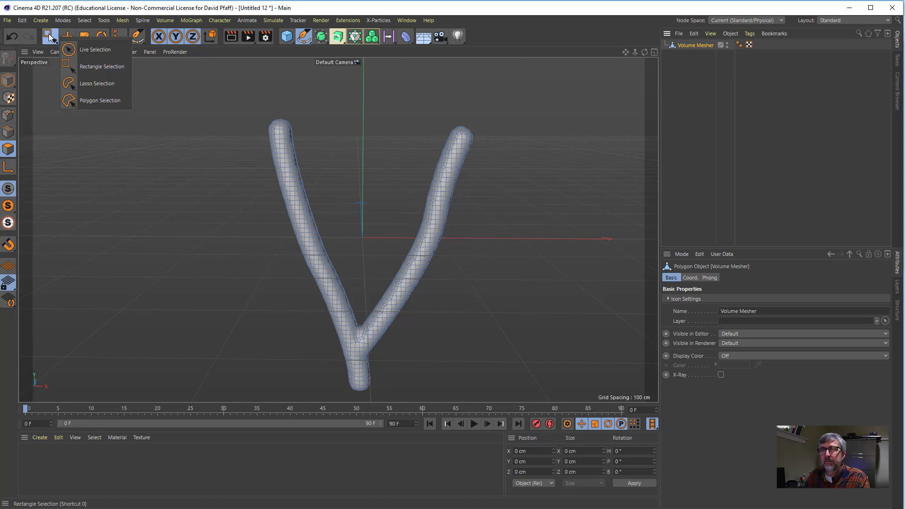
click(82, 68)
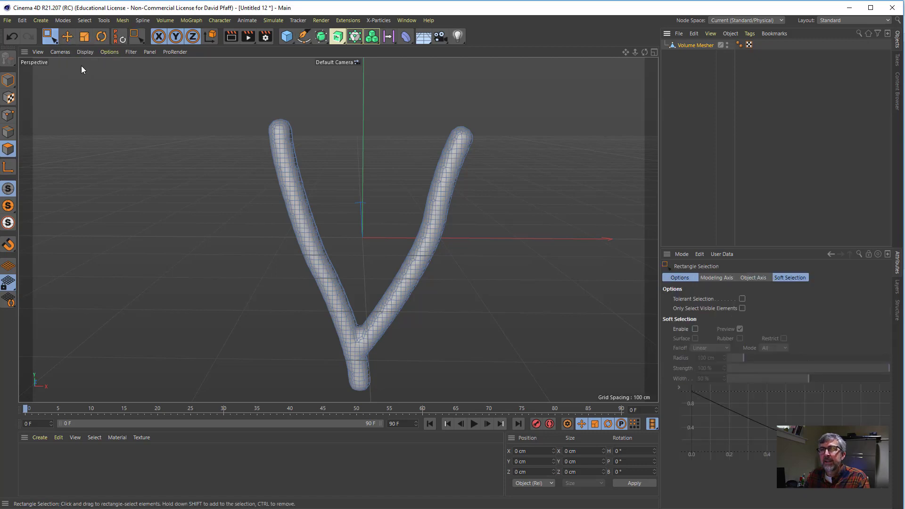
scroll(466, 142, up, 4)
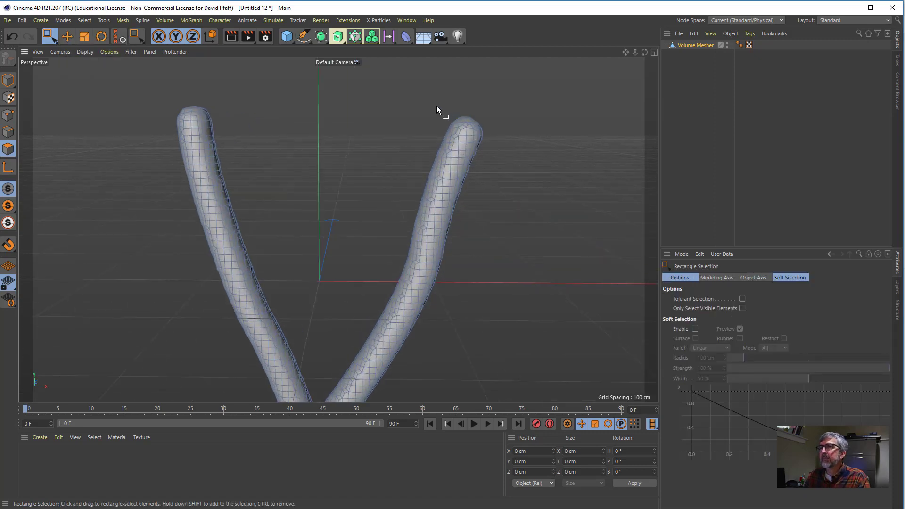
drag(435, 105, 490, 138)
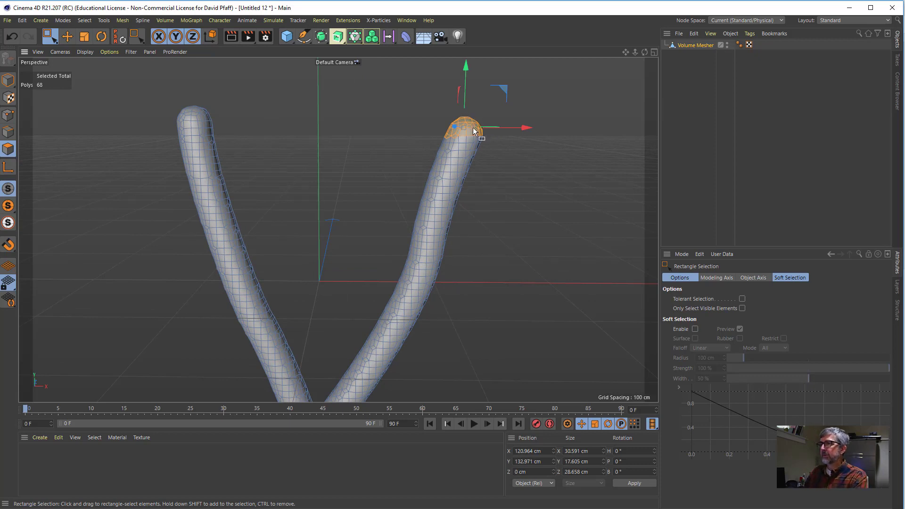
key(Delete)
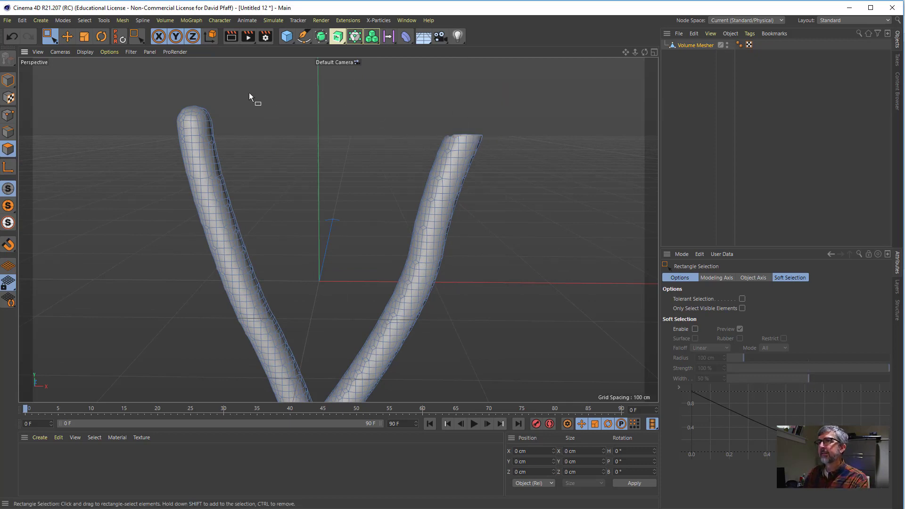
drag(173, 98, 227, 126)
key(Delete)
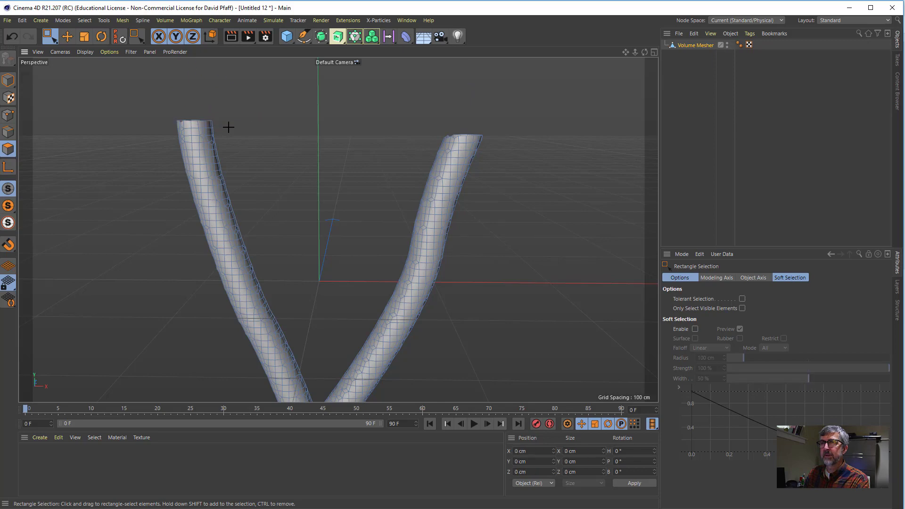
Delete the rounded cap polygons at the lower end of the vessel's stem in the perspective view
middle_click(293, 241)
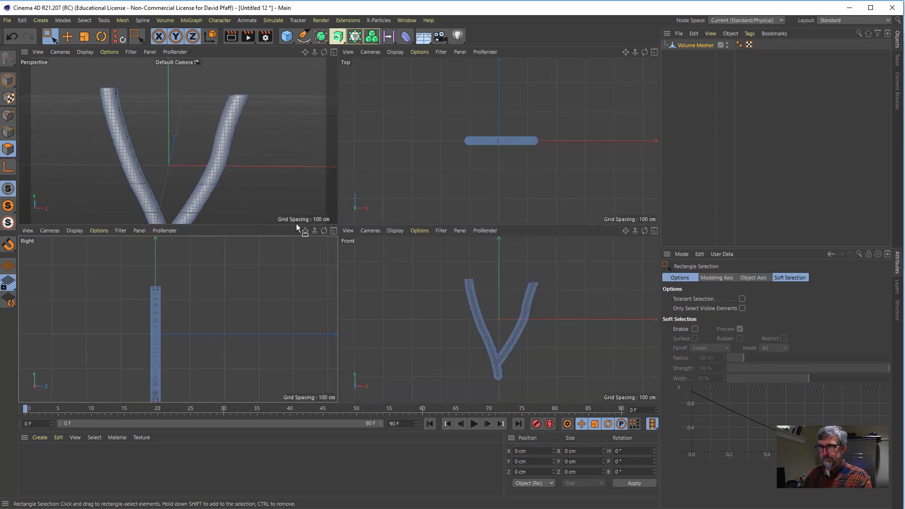
middle_click(265, 165)
alt+middle_drag(330, 276, 313, 70)
alt+middle_drag(330, 173, 345, 114)
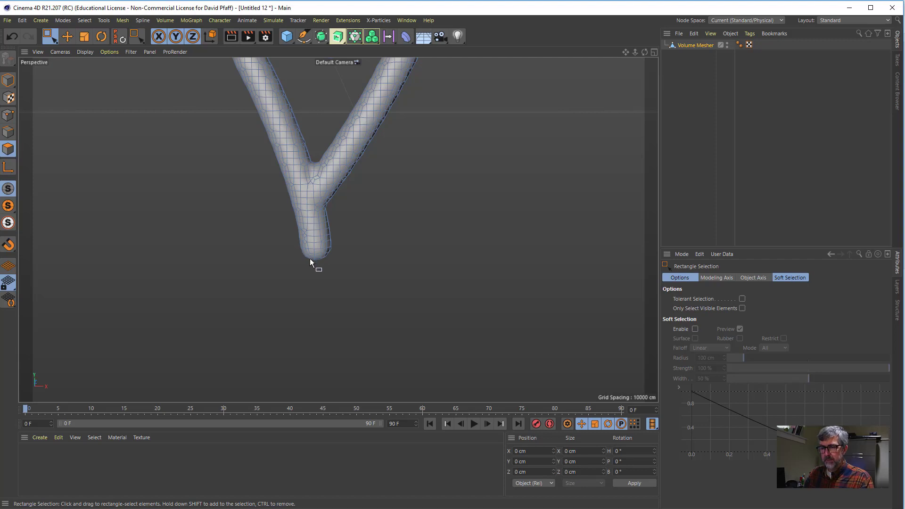
alt+drag(310, 258, 320, 236)
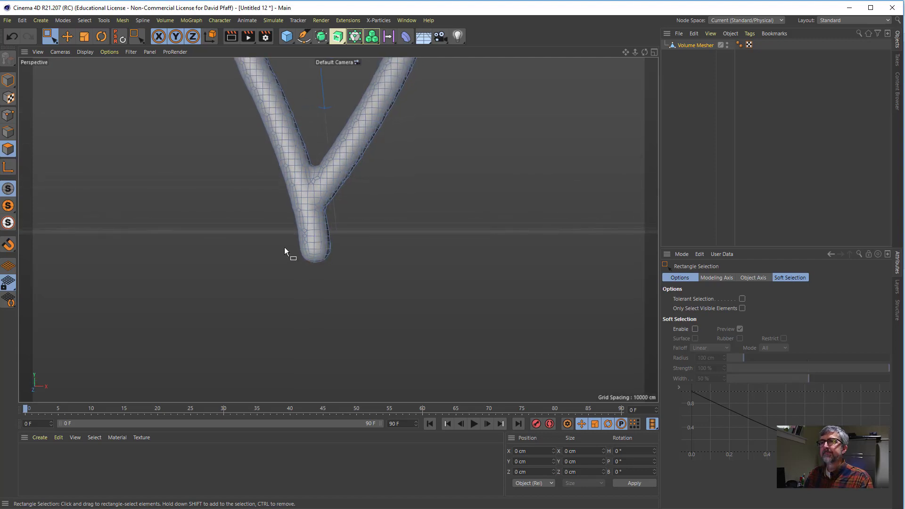
drag(284, 247, 352, 271)
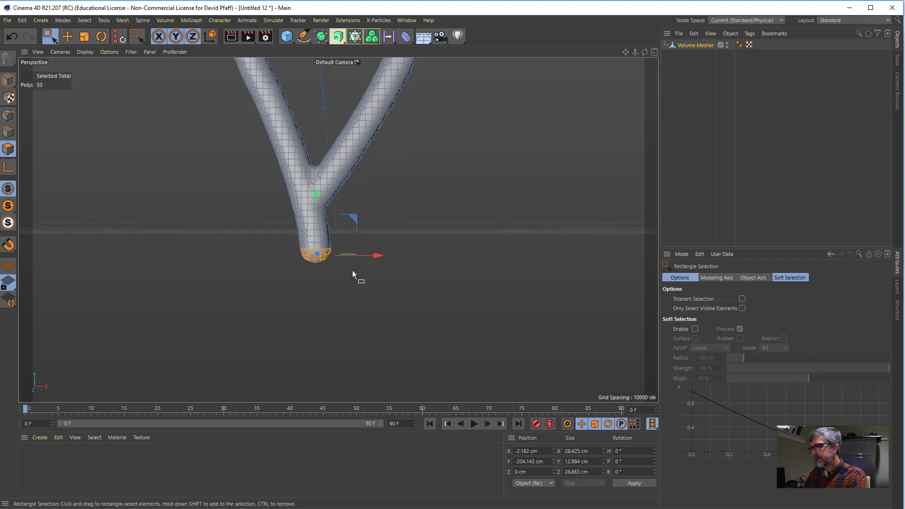
key(Delete)
scroll(354, 268, up, 3)
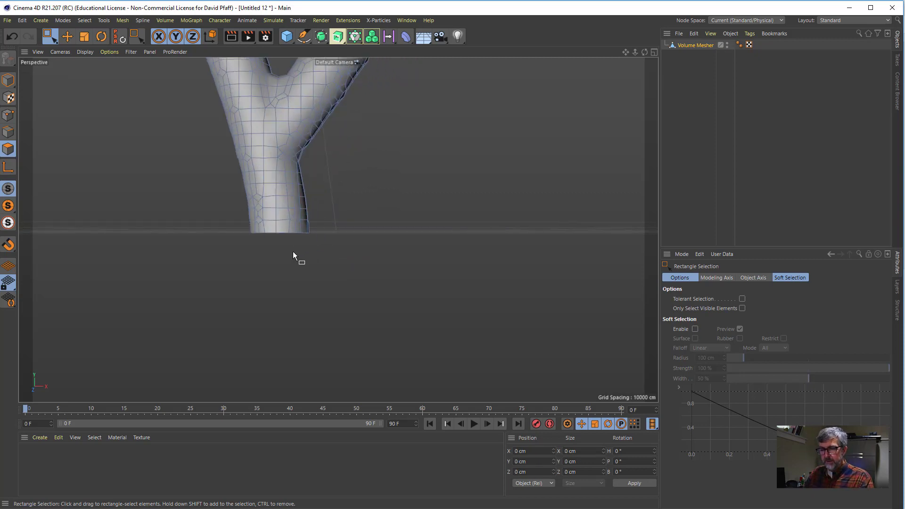
alt+drag(290, 254, 230, 375)
scroll(275, 291, down, 12)
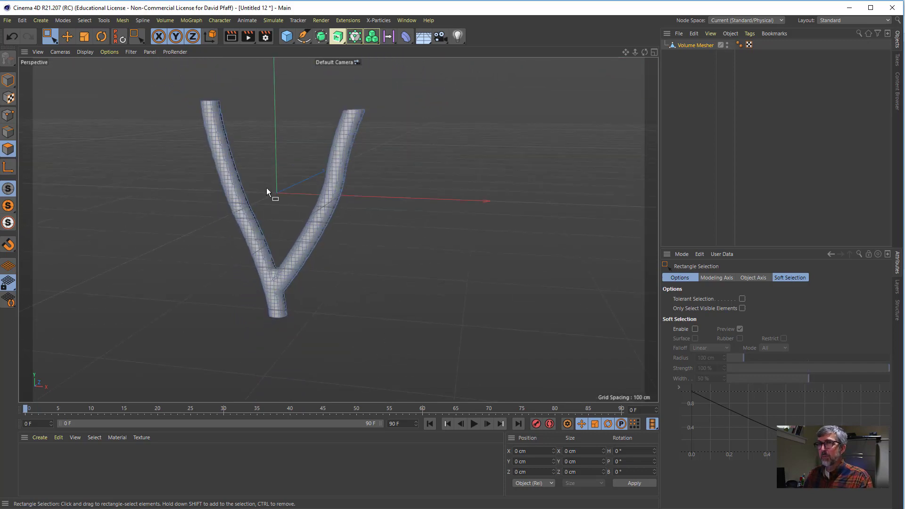
Add a new Volume Builder and make the open-ended polygon mesh its child
click(165, 21)
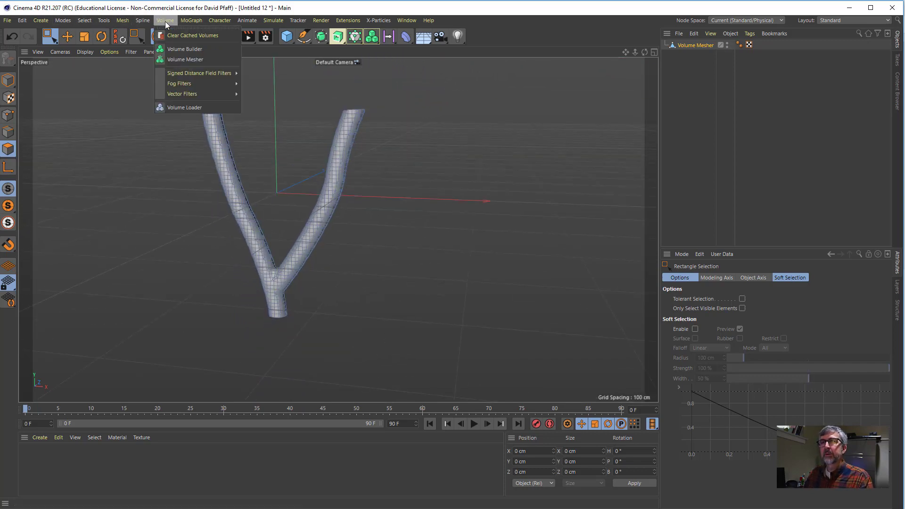
click(170, 49)
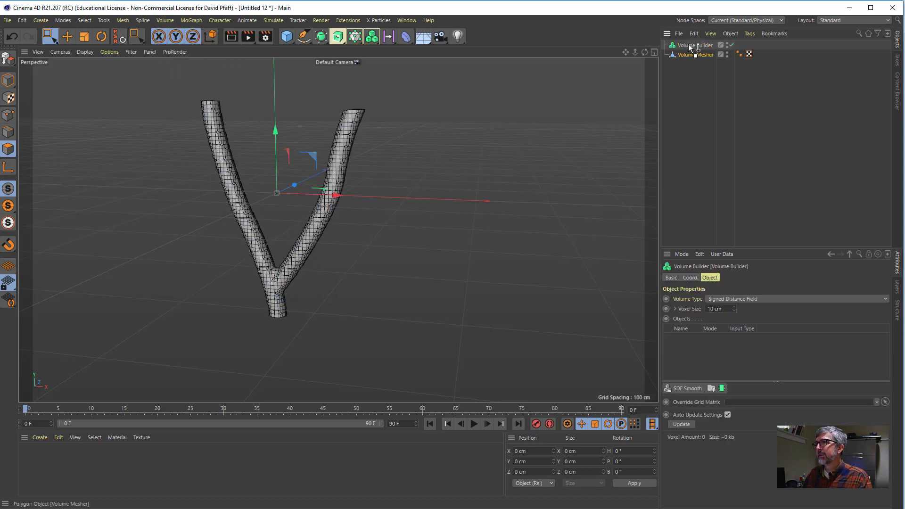
drag(690, 47, 692, 47)
scroll(309, 187, up, 5)
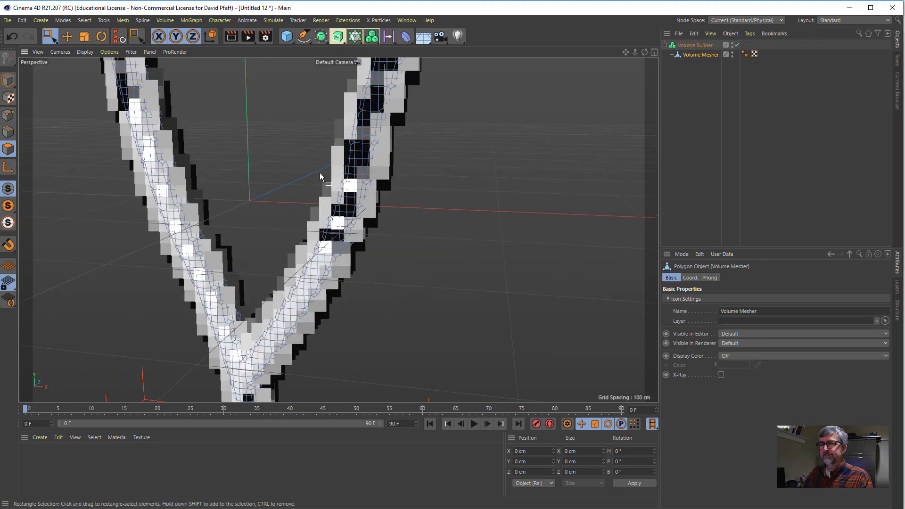
alt+drag(319, 175, 335, 226)
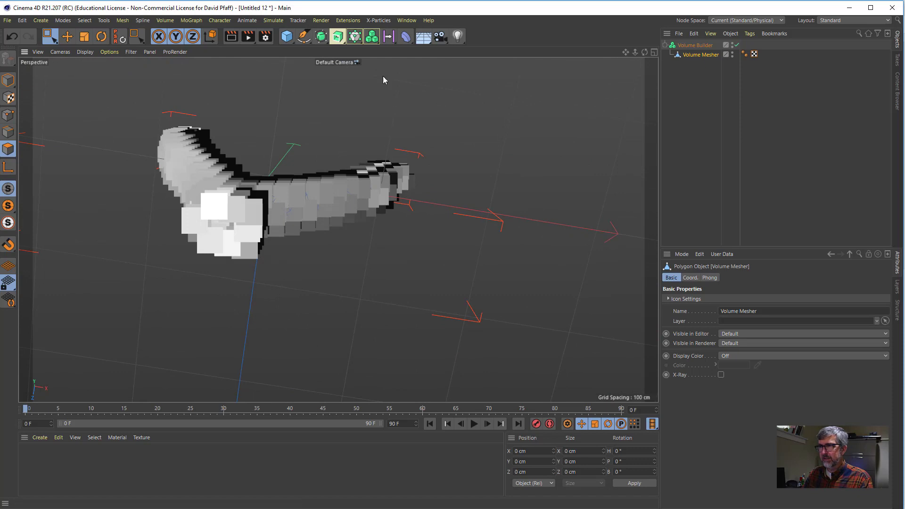
Set the Volume Builder's voxel size to 3.4 cm and check the voxels at the open ends
click(694, 45)
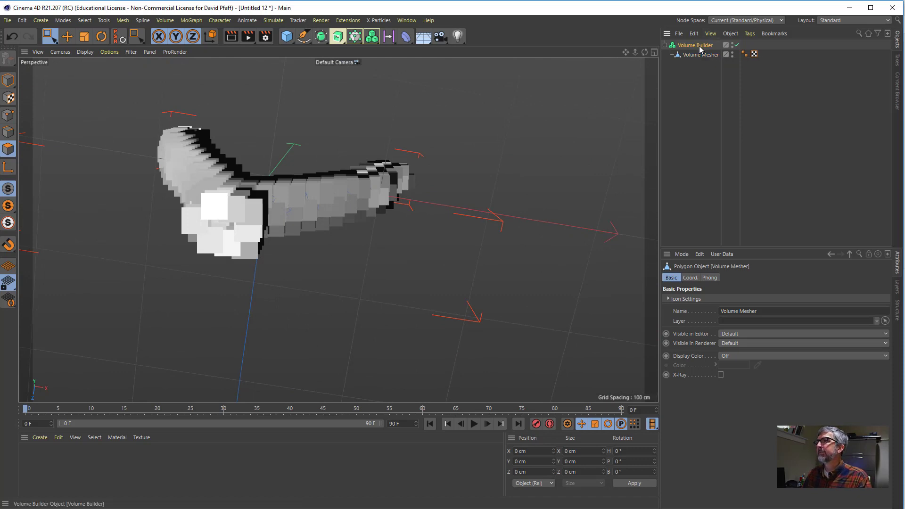
drag(734, 309, 734, 345)
alt+drag(229, 179, 278, 144)
alt+middle_drag(277, 141, 256, 302)
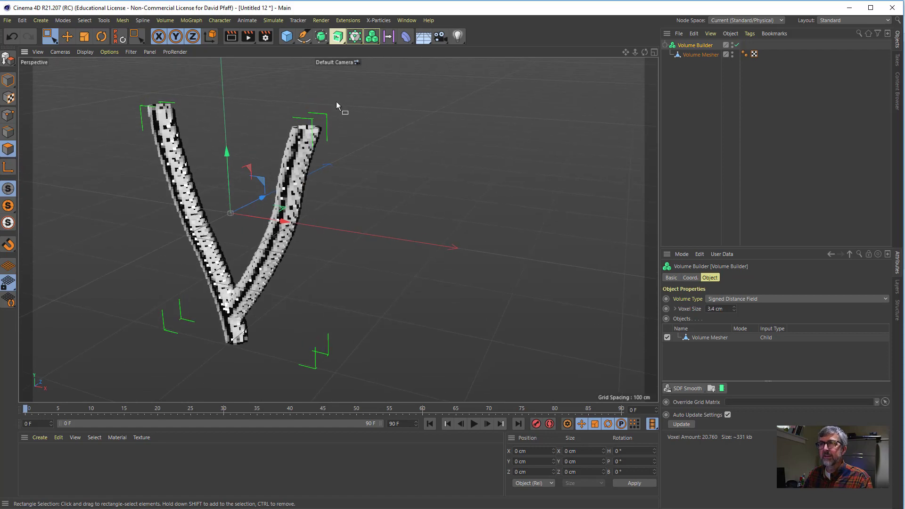
alt+drag(313, 136, 342, 218)
Add a Volume Mesher and make the Volume Builder with the open-ended mesh its child
click(165, 20)
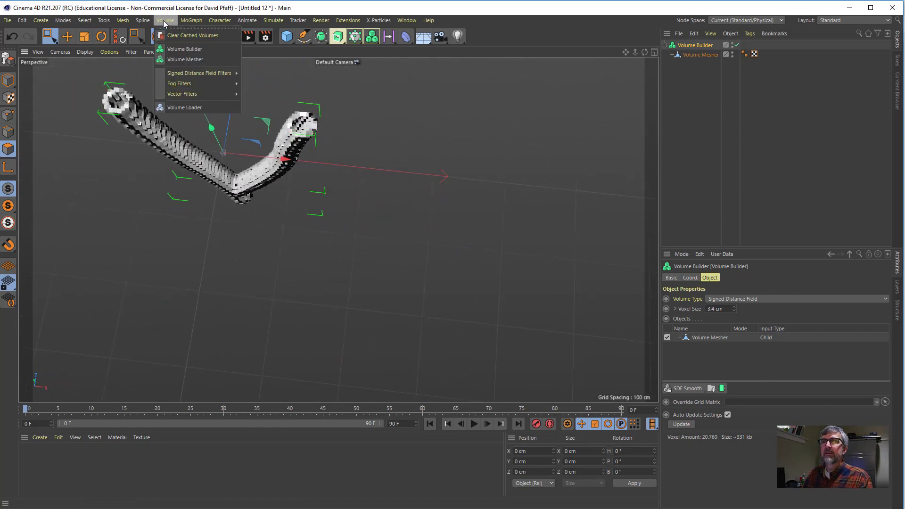
click(185, 59)
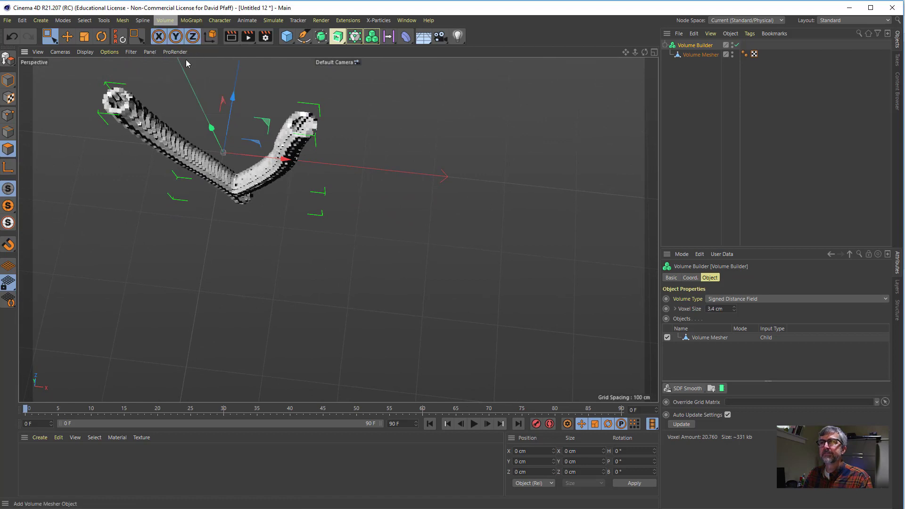
drag(690, 49, 691, 49)
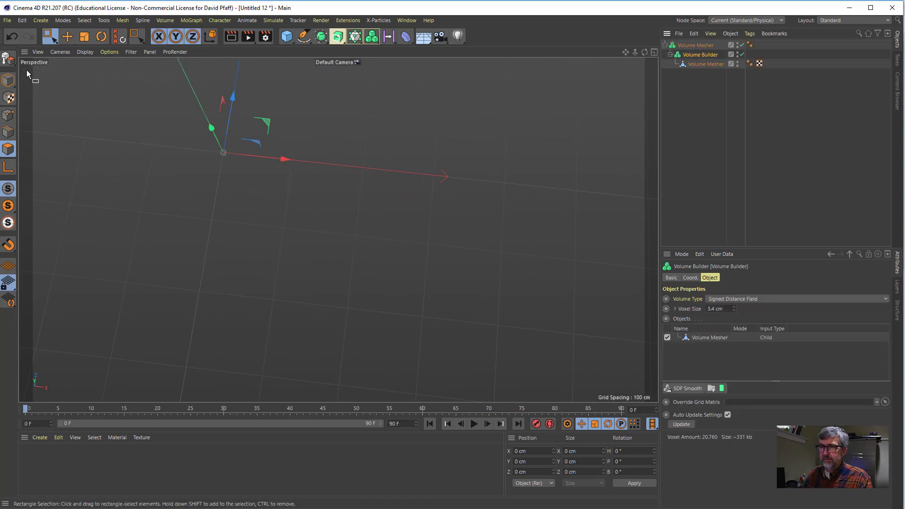
Set the Volume Mesher's Voxel Range Threshold to 73% and inspect the tube's walls, open ends and junction
click(695, 45)
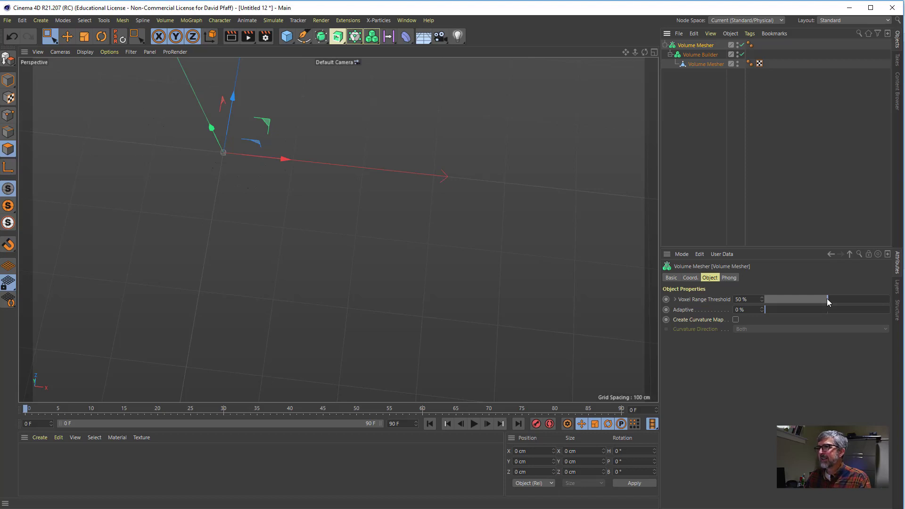
drag(827, 299, 826, 299)
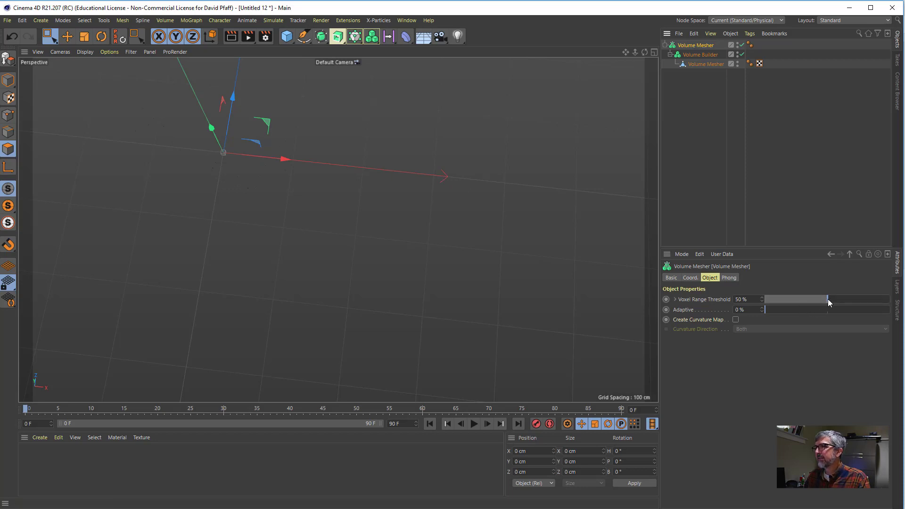
drag(830, 298, 856, 298)
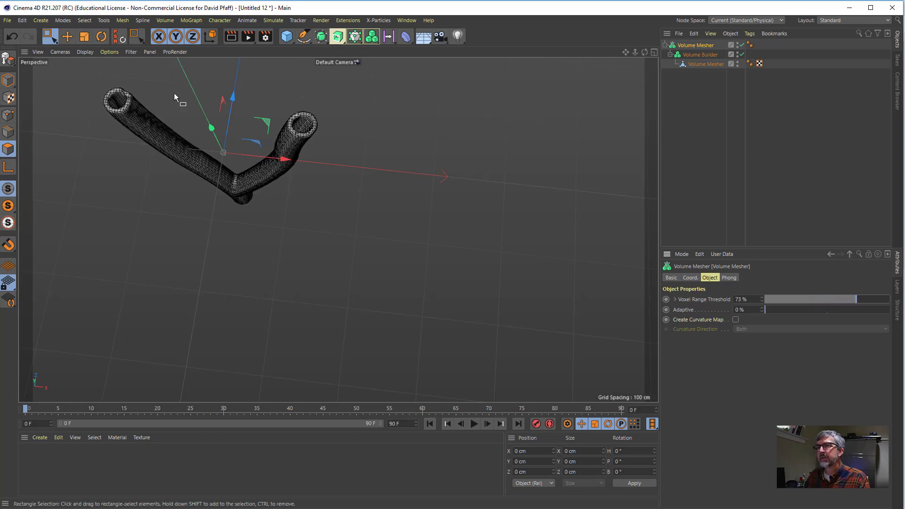
scroll(304, 158, up, 3)
alt+middle_drag(267, 117, 408, 176)
alt+drag(332, 145, 294, 301)
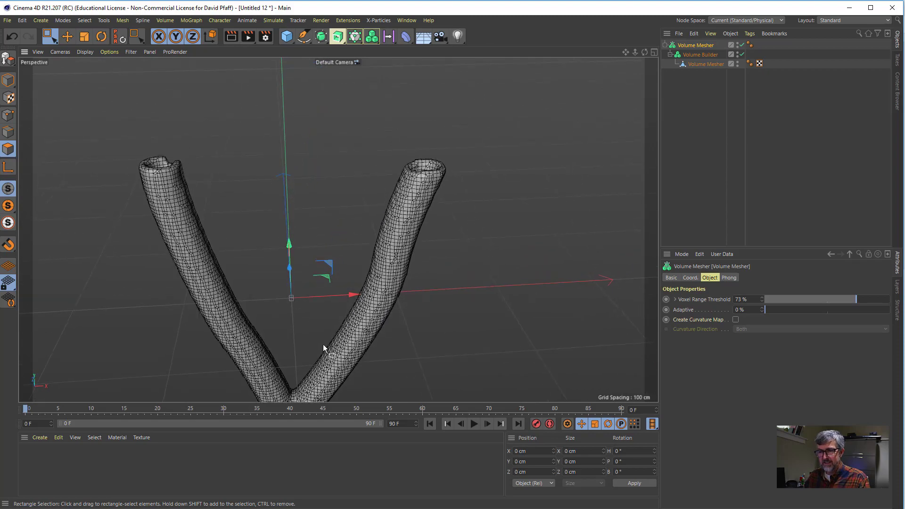
alt+drag(324, 344, 330, 193)
scroll(278, 258, up, 12)
scroll(331, 193, down, 3)
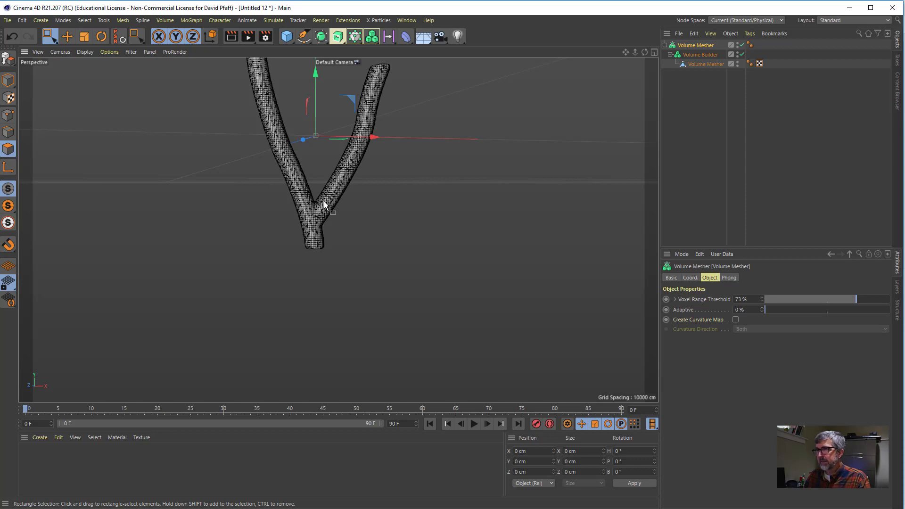
Switch to the open document tumor sample.c4d and view the branching vessels on the bulging tissue surface
click(406, 20)
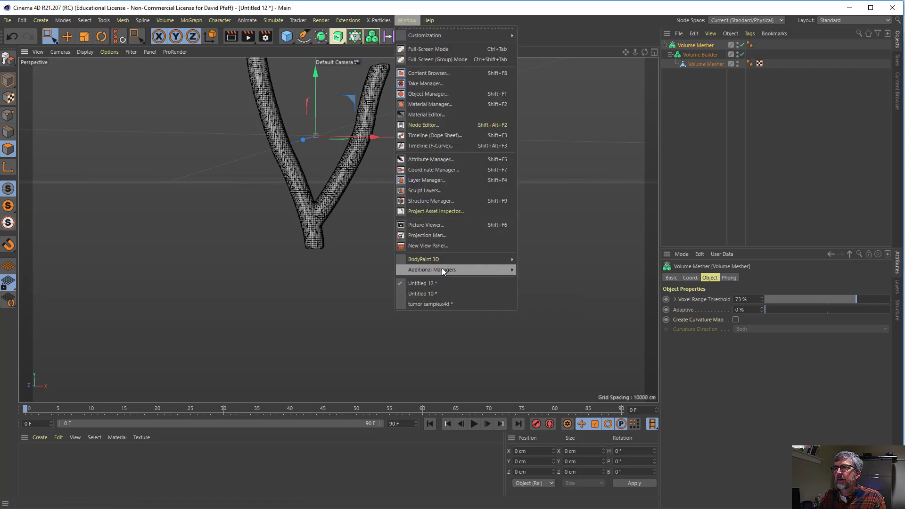
click(442, 303)
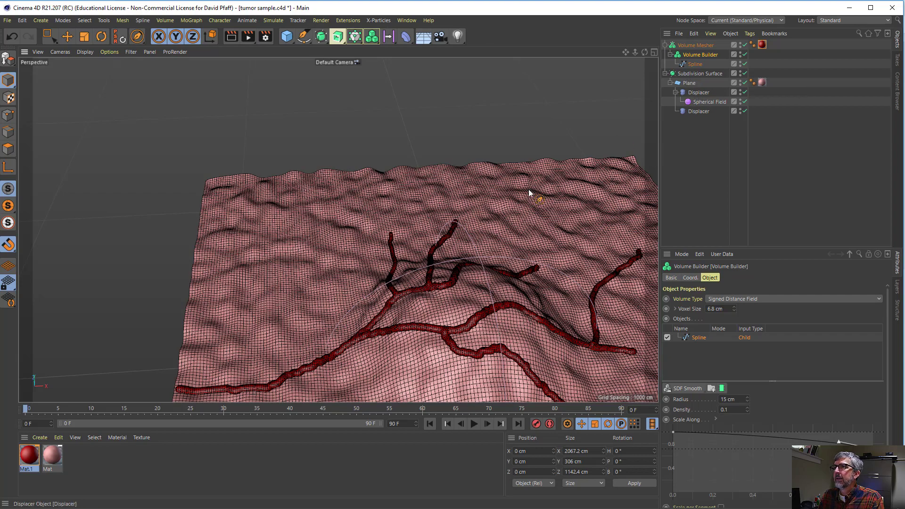
alt+drag(442, 353, 365, 241)
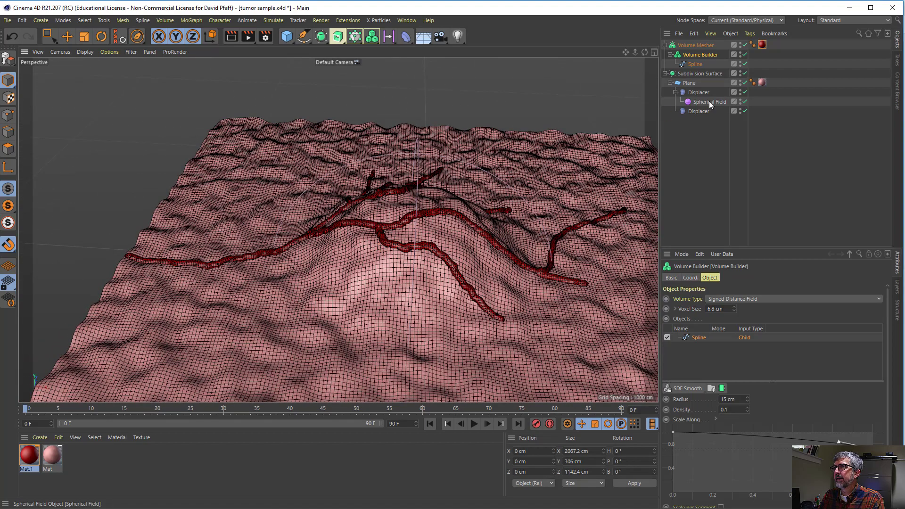
Test the bulge by moving the Displacer's Spherical Field along X and back to about 0.241 cm
click(695, 101)
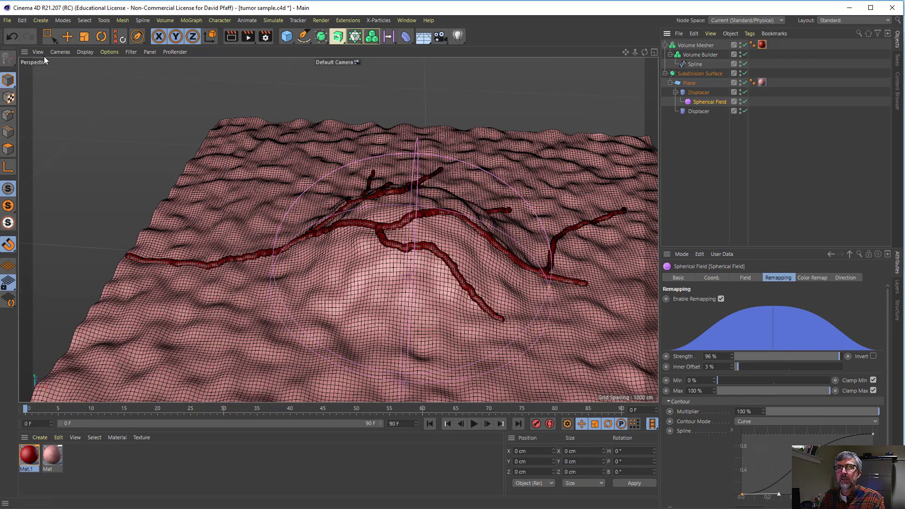
click(67, 36)
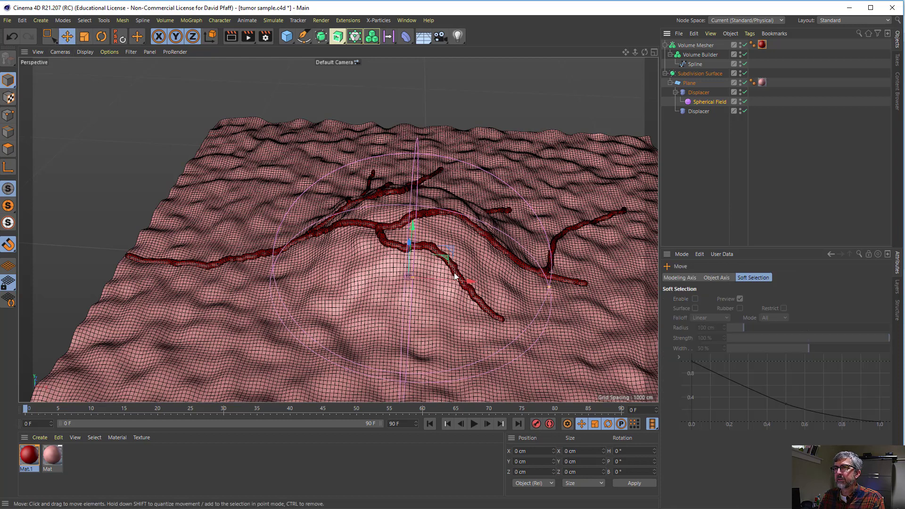
drag(470, 278, 497, 292)
drag(487, 295, 468, 292)
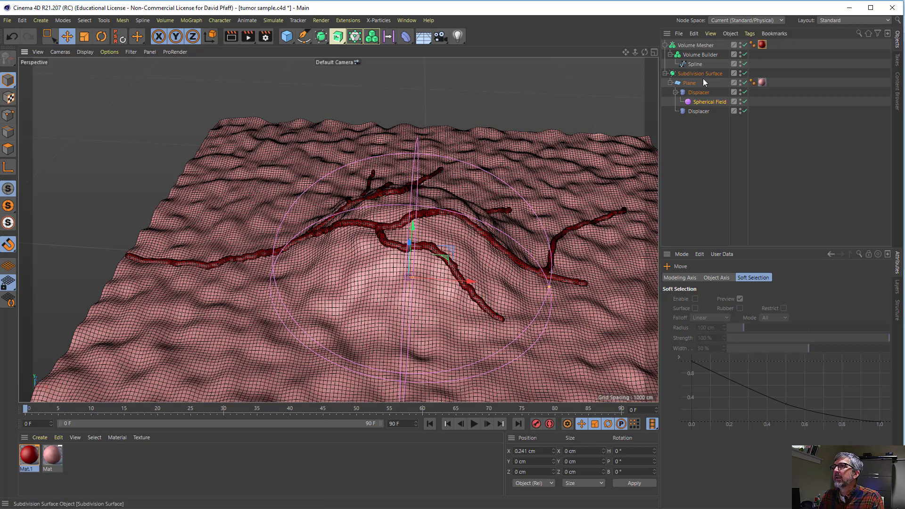
Delete the Volume Mesher holding the red vessels, leaving the bare bulging tissue surface for close-up work
click(686, 45)
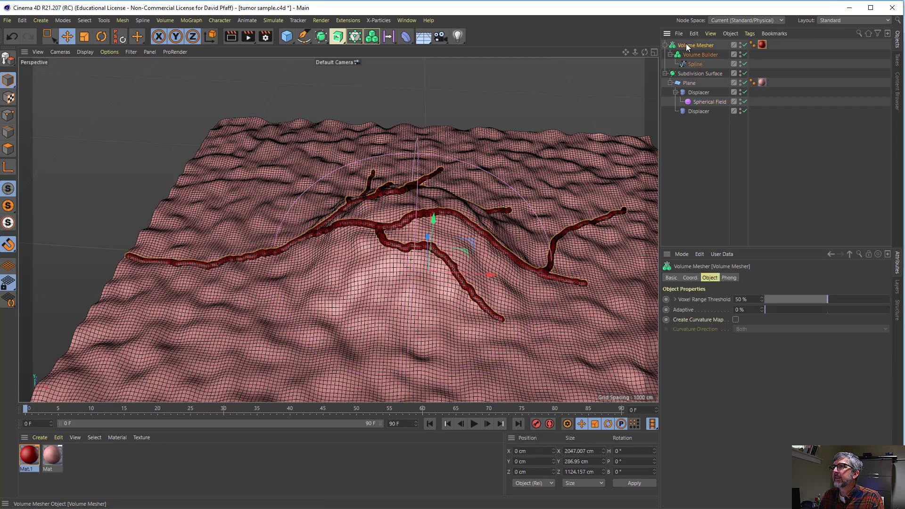
key(Delete)
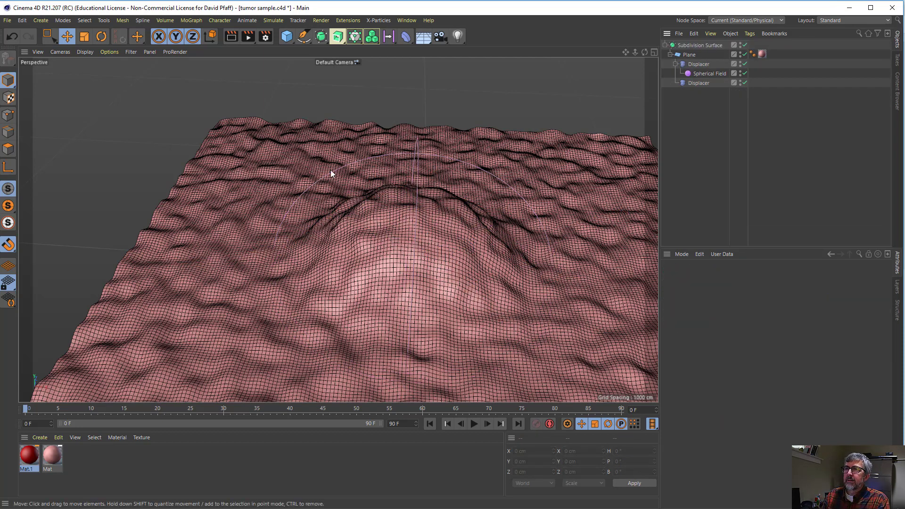
scroll(450, 217, up, 5)
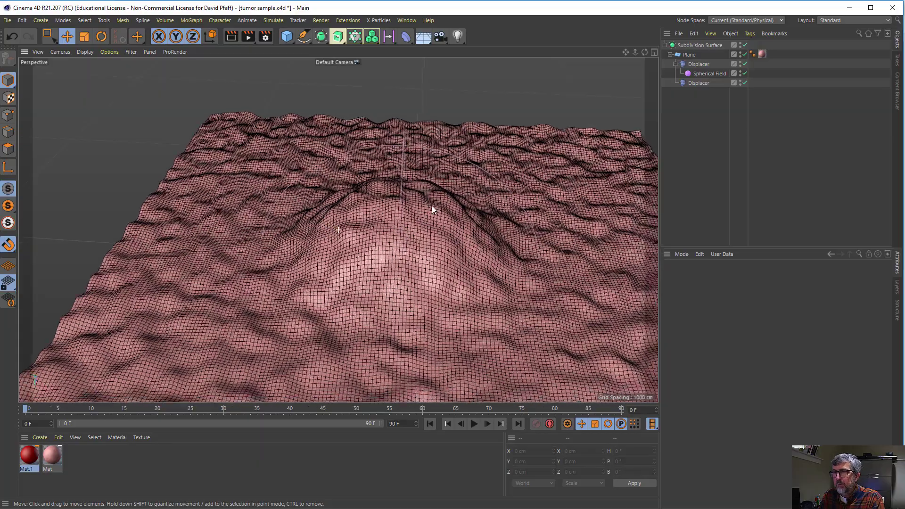
scroll(401, 166, up, 3)
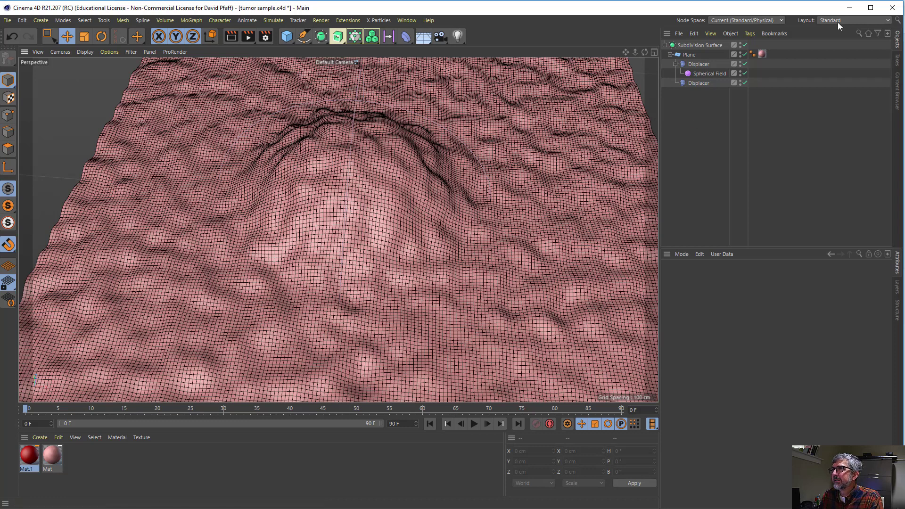
Switch the layout to BP - 3D Paint and open the BodyPaint 3D Setup Wizard
click(853, 21)
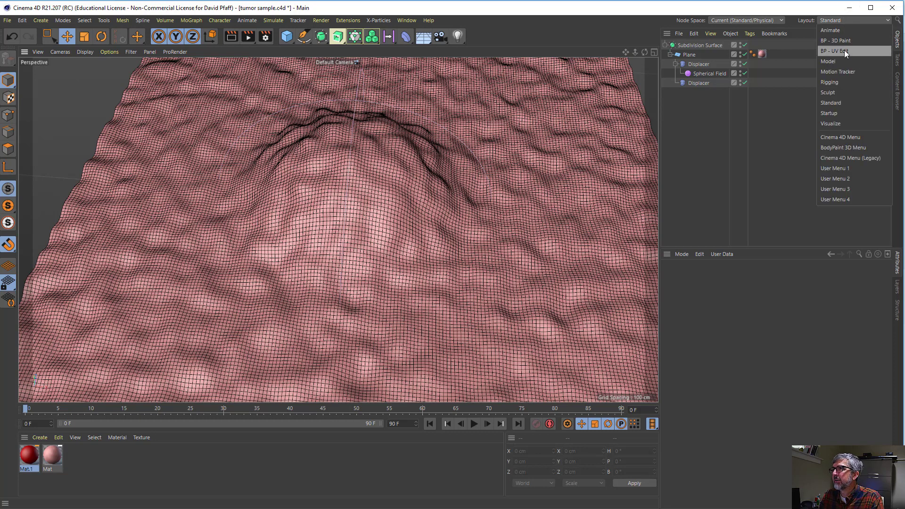
click(845, 41)
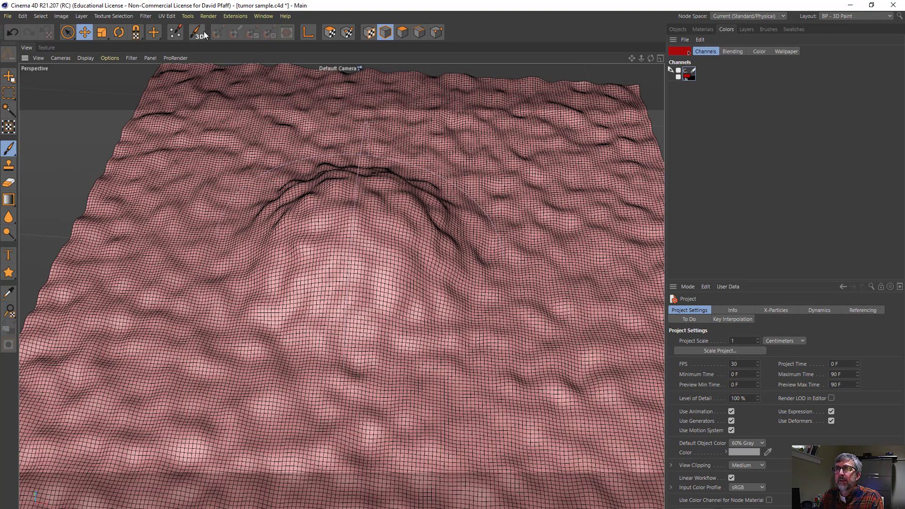
click(176, 33)
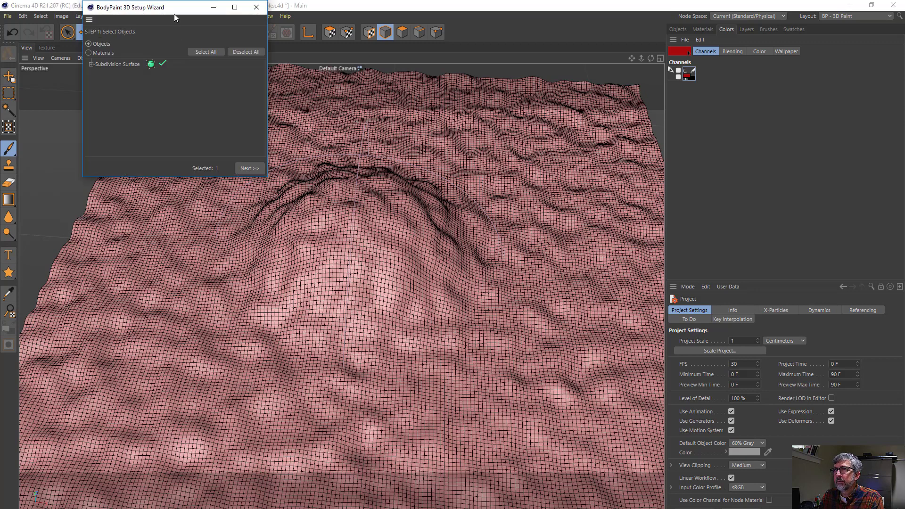
drag(175, 15, 190, 37)
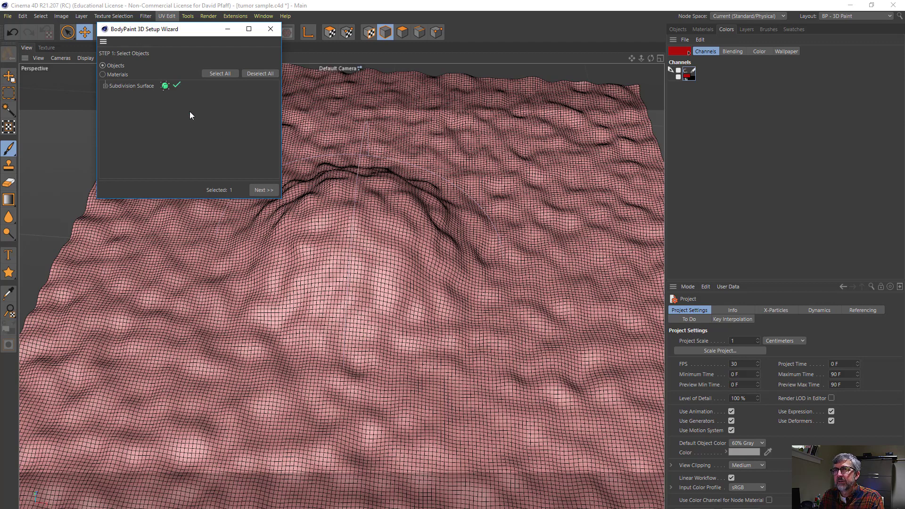
Complete the paint setup for the Subdivision Surface with Optimal Cubic Mapping and a pink 2048 x 2048 Color texture
click(265, 190)
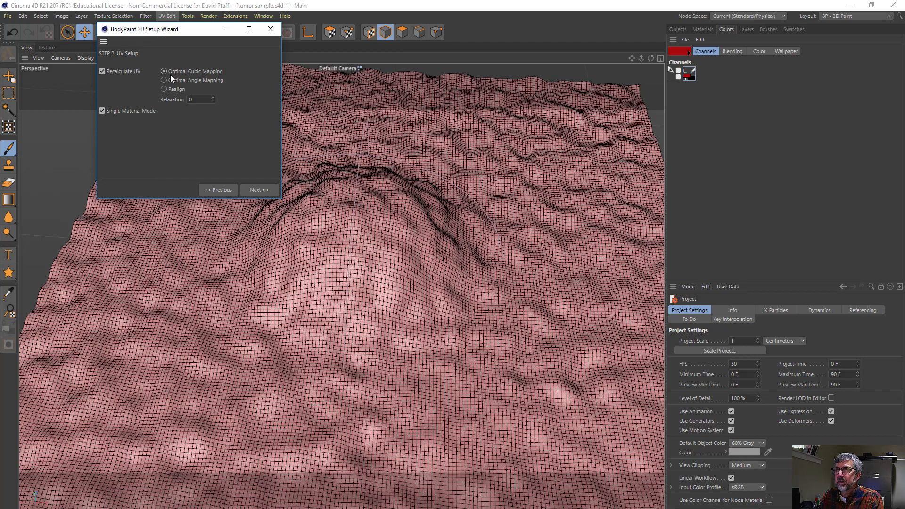
click(254, 190)
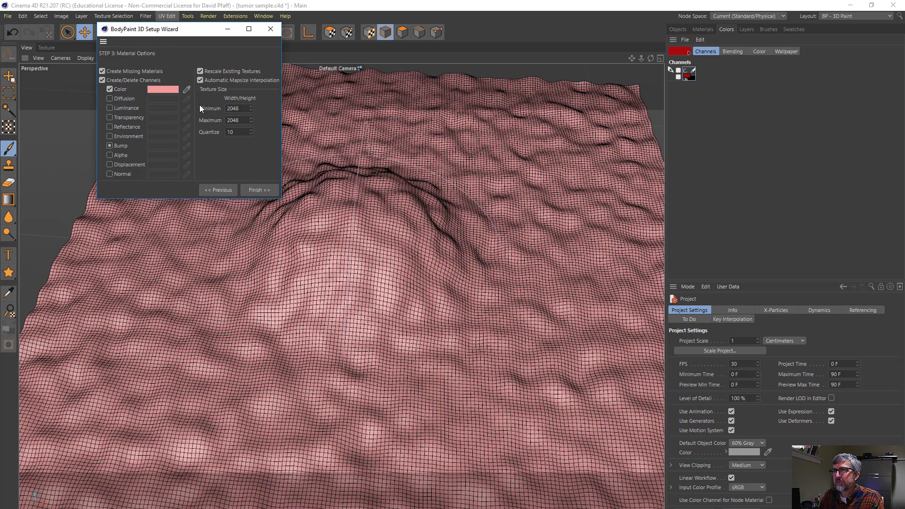
click(164, 88)
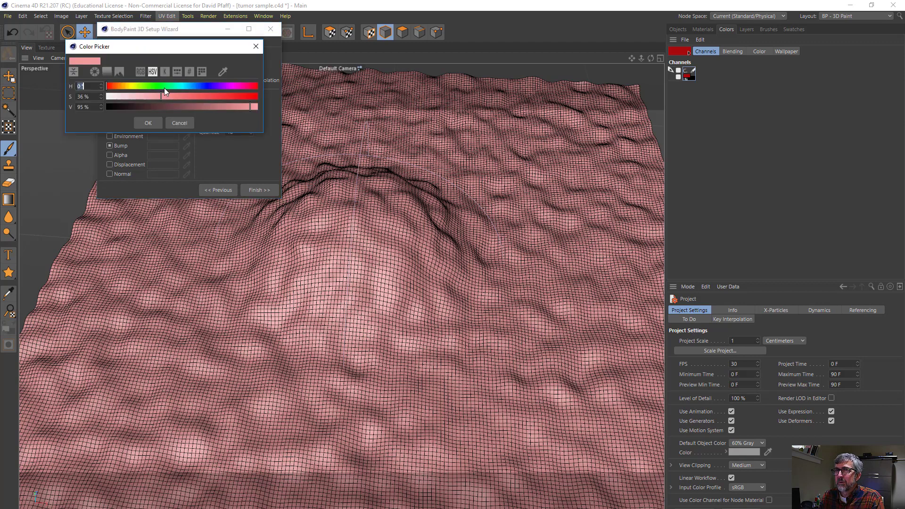
click(248, 107)
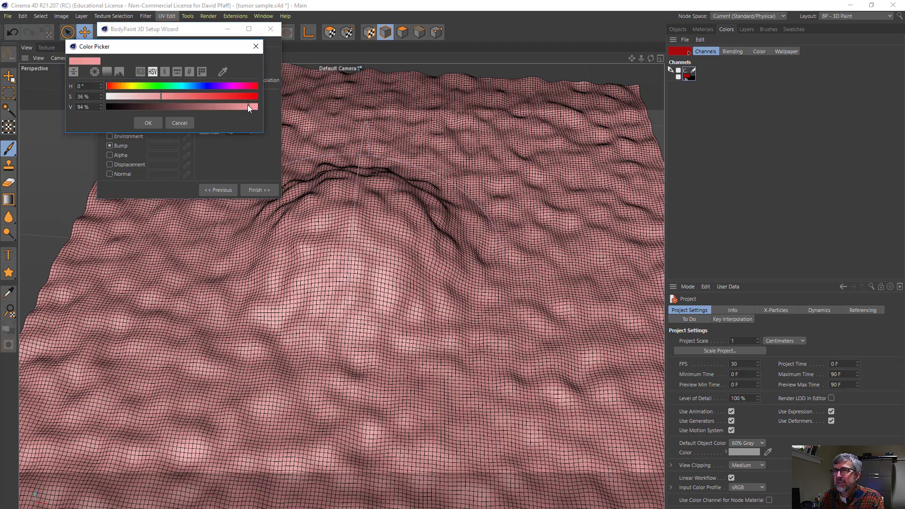
click(162, 96)
click(147, 123)
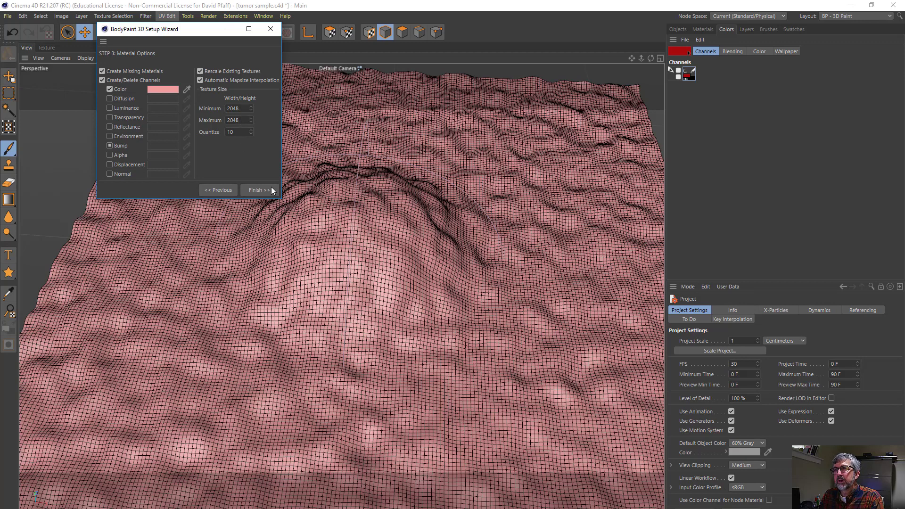
click(258, 190)
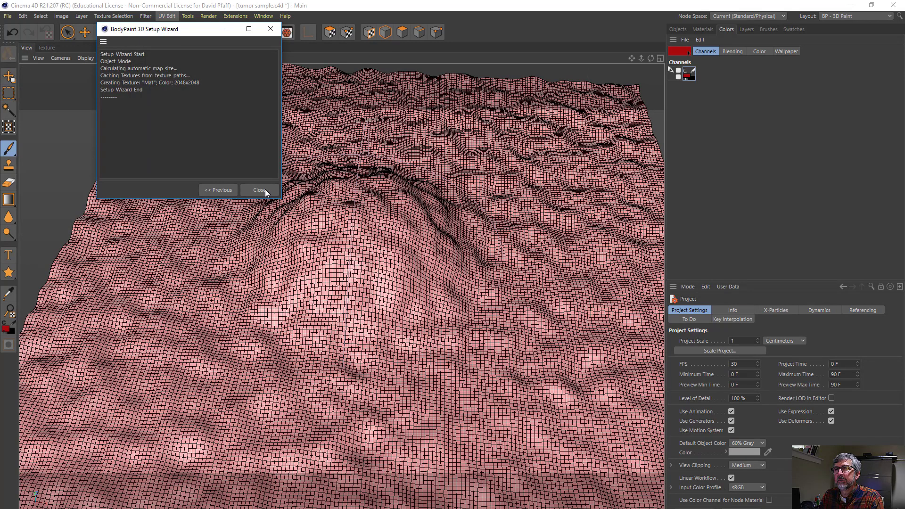
click(263, 189)
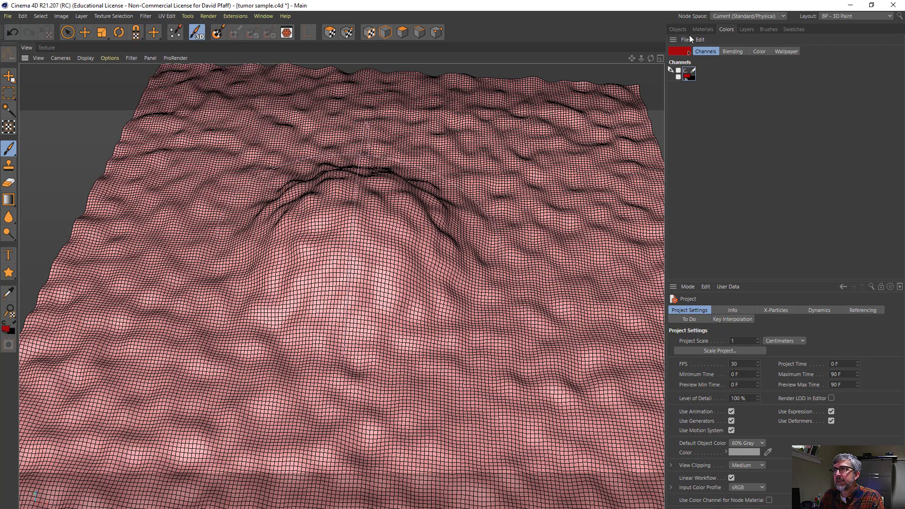
Delete the unused red material Mat.1
click(701, 30)
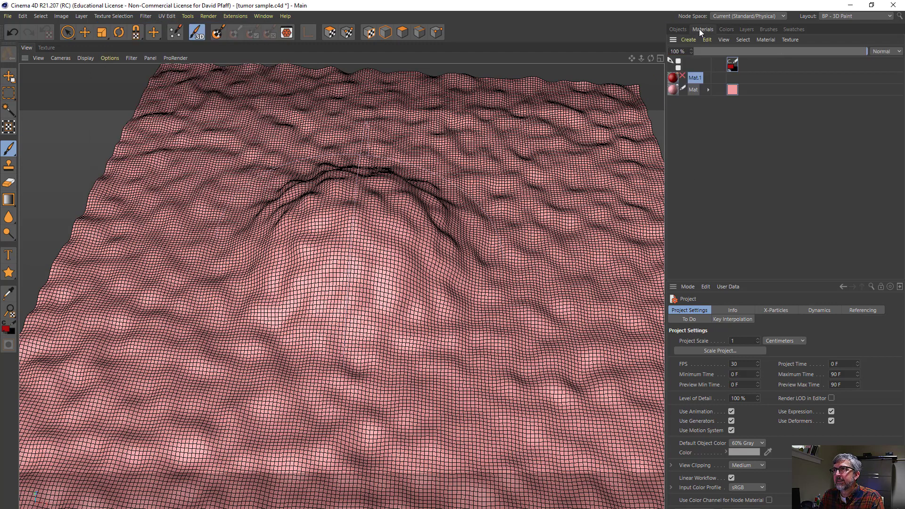
click(695, 79)
key(Delete)
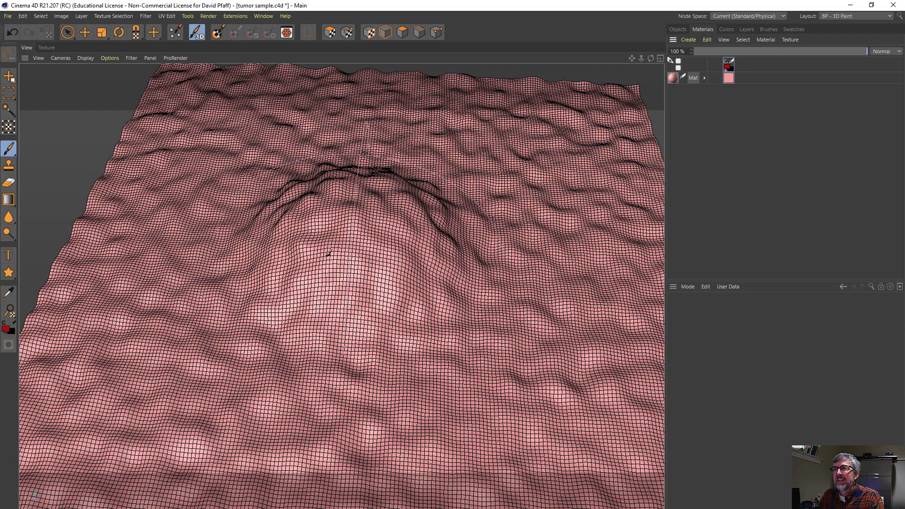
Set the brush color for the Color channel to bright red
scroll(337, 242, up, 5)
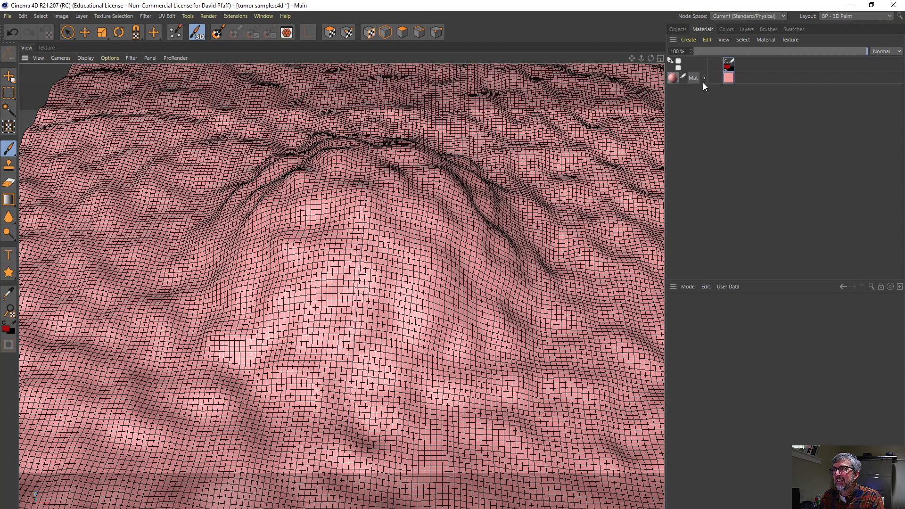
click(727, 71)
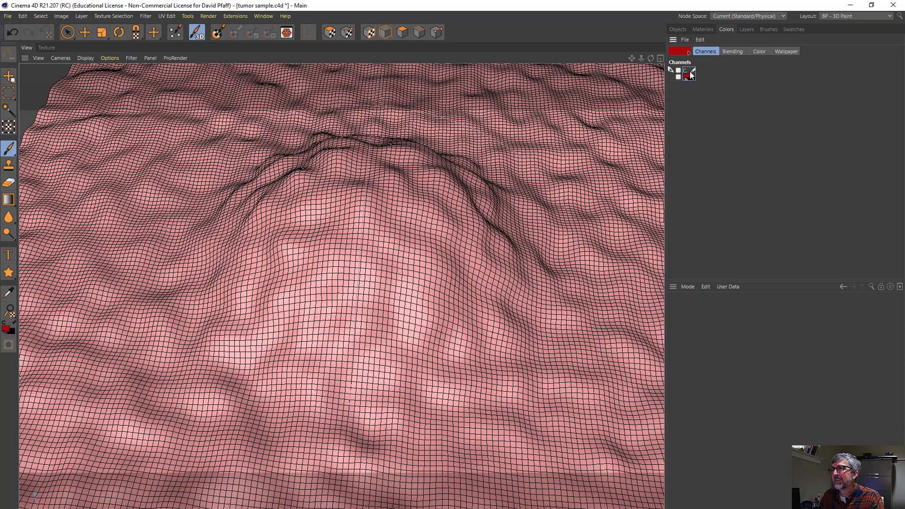
click(685, 53)
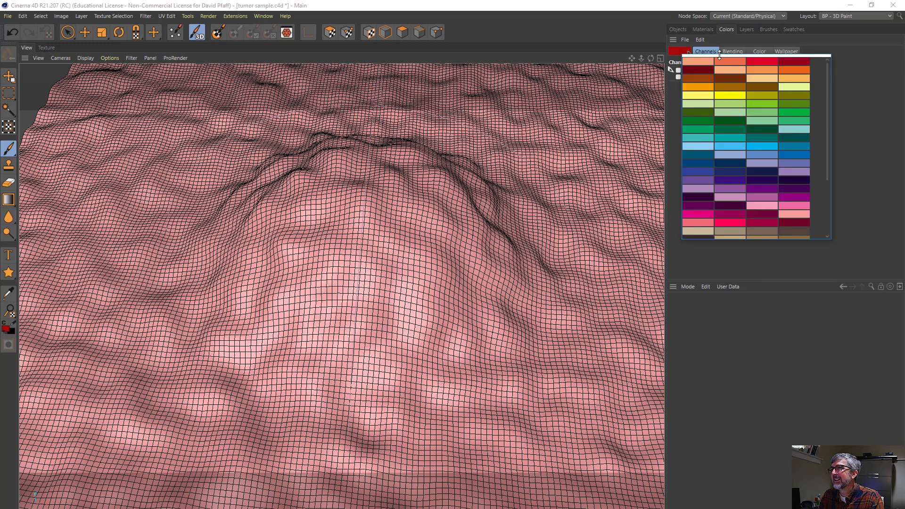
click(772, 65)
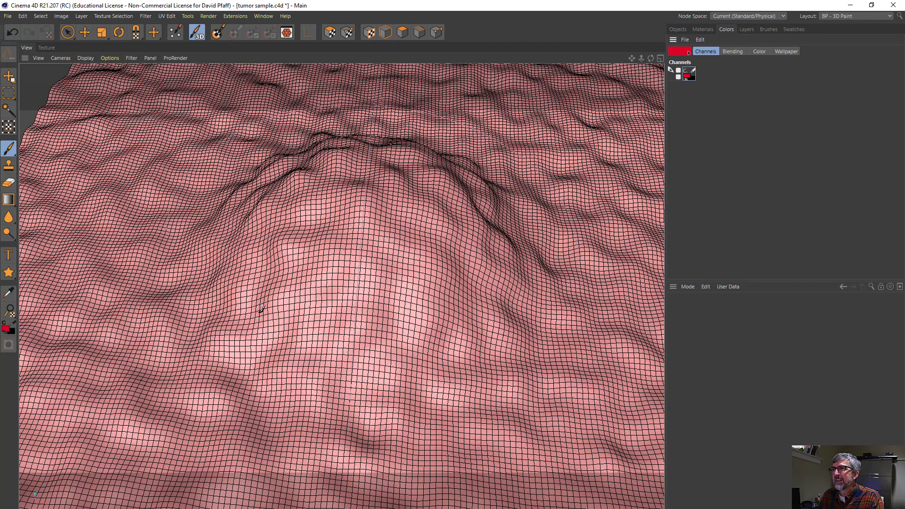
Paint a wavy red vessel stroke across the bulge and set the viewport display to Gouraud Shading
mouse_move(220, 315)
mouse_down()
mouse_move(320, 257)
mouse_move(393, 285)
mouse_move(440, 229)
mouse_move(523, 268)
mouse_move(558, 225)
mouse_up()
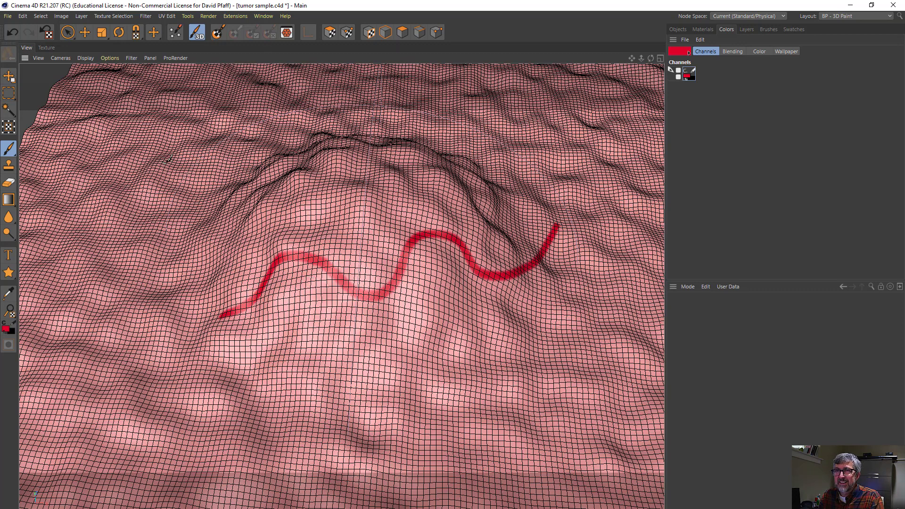
click(85, 58)
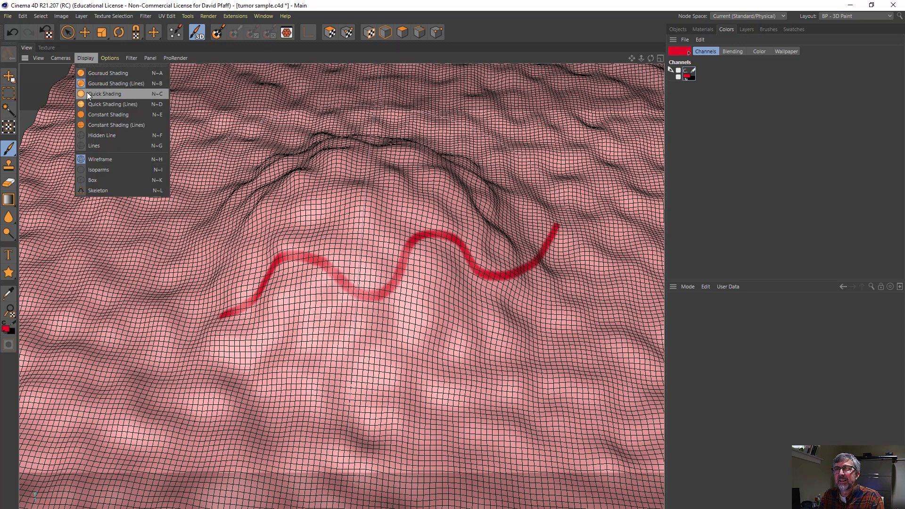
click(91, 74)
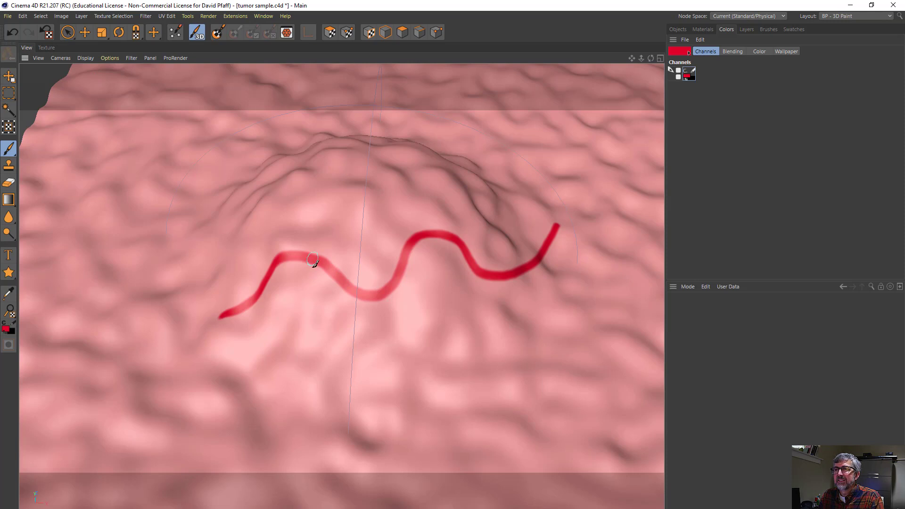
Paint a branch off the wavy vessel, and undo all the painted strokes
mouse_move(332, 265)
mouse_down()
mouse_move(341, 214)
mouse_move(436, 191)
mouse_move(450, 161)
mouse_up()
key(ctrl+z)
key(ctrl+z)
key(ctrl+z)
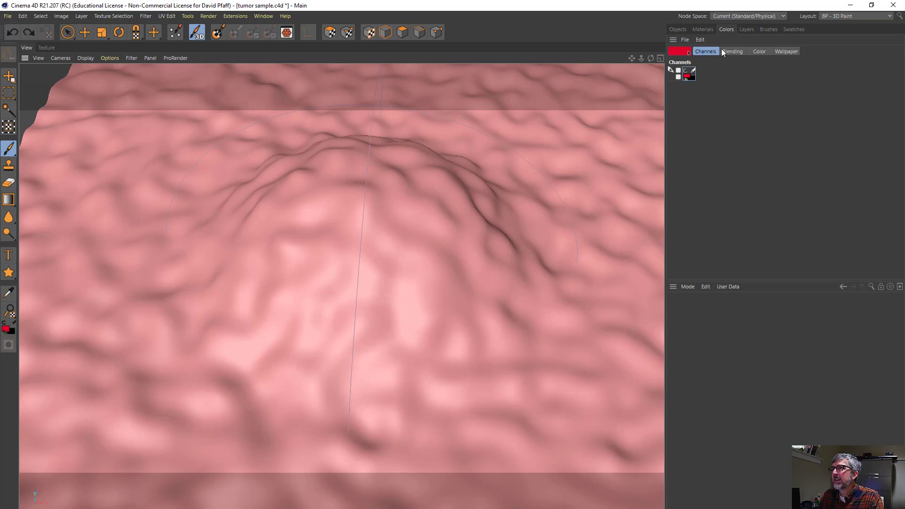
click(702, 29)
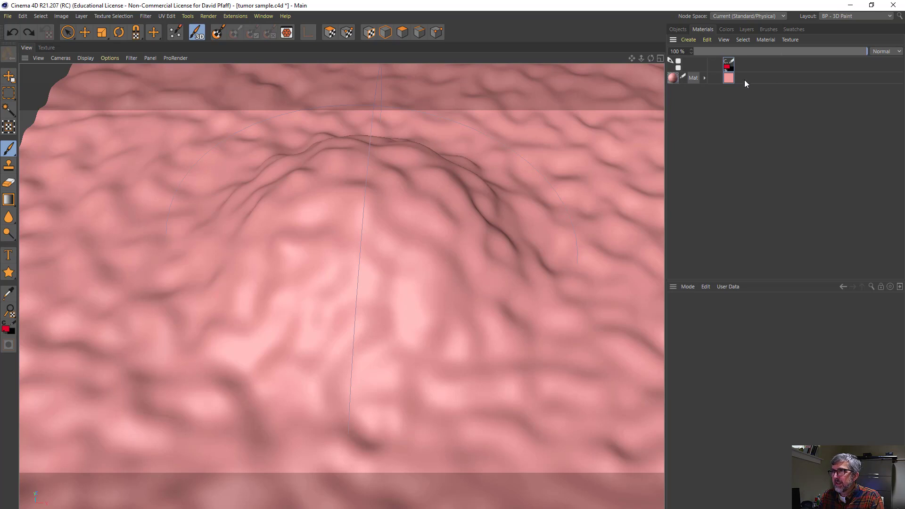
click(788, 41)
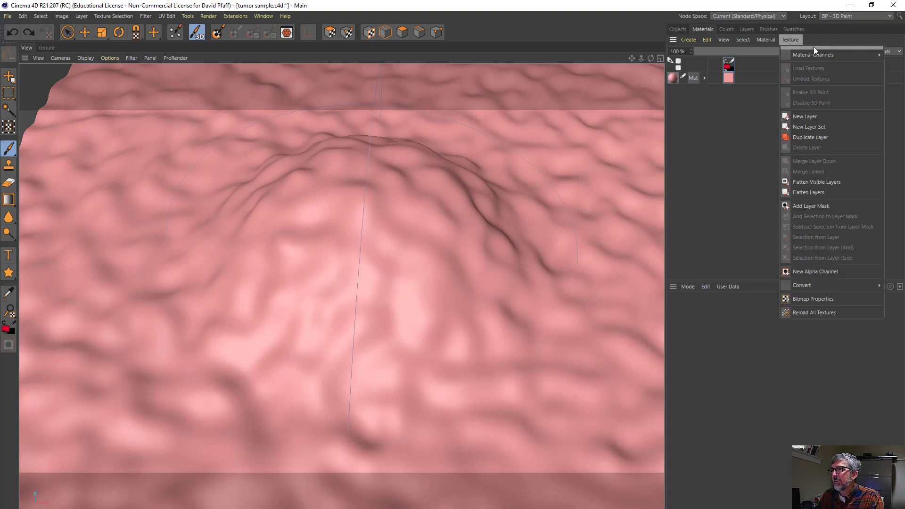
mouse_move(815, 55)
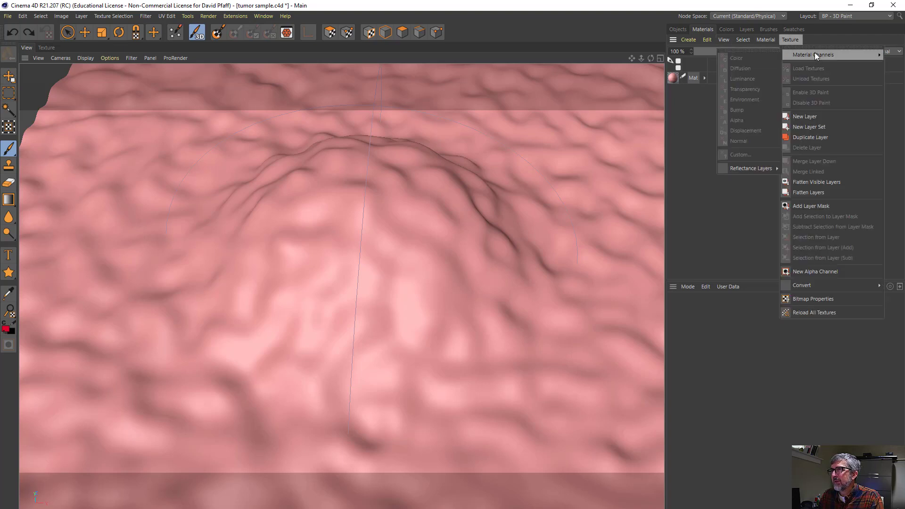
click(787, 40)
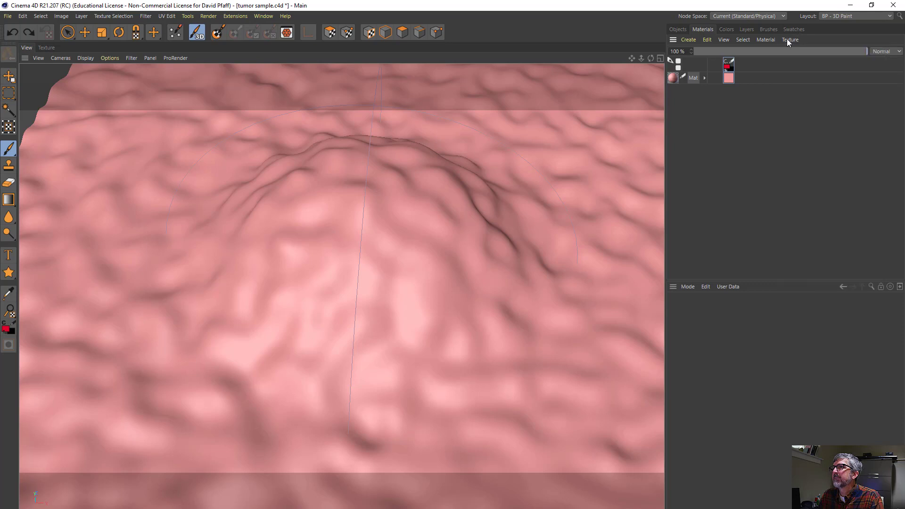
Add a black 2048 x 2048 pixel, 8 bit grayscale Bump texture to the material Mat and open the brush color of its Bump channel
click(693, 79)
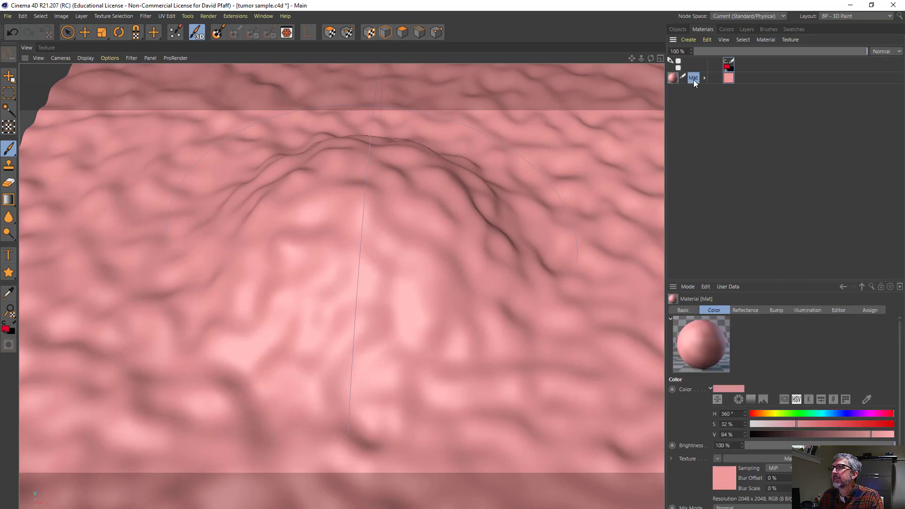
click(791, 39)
mouse_move(799, 55)
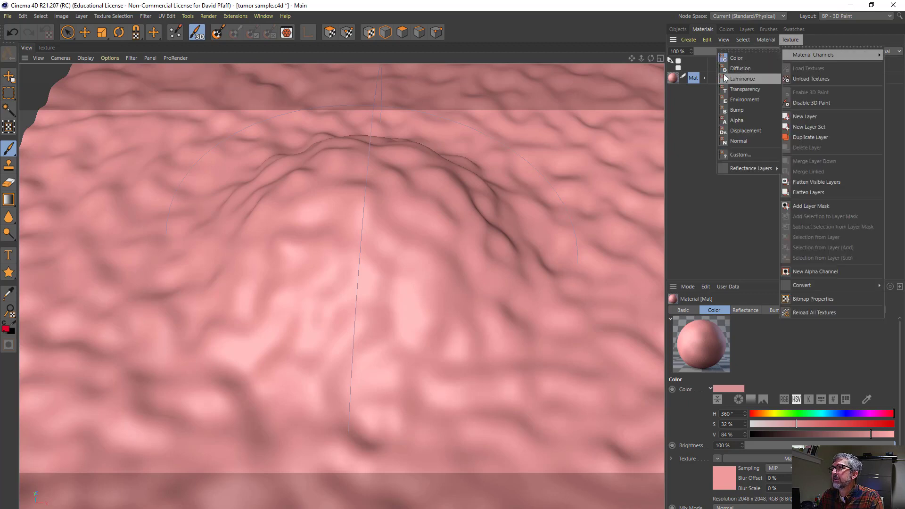
click(736, 109)
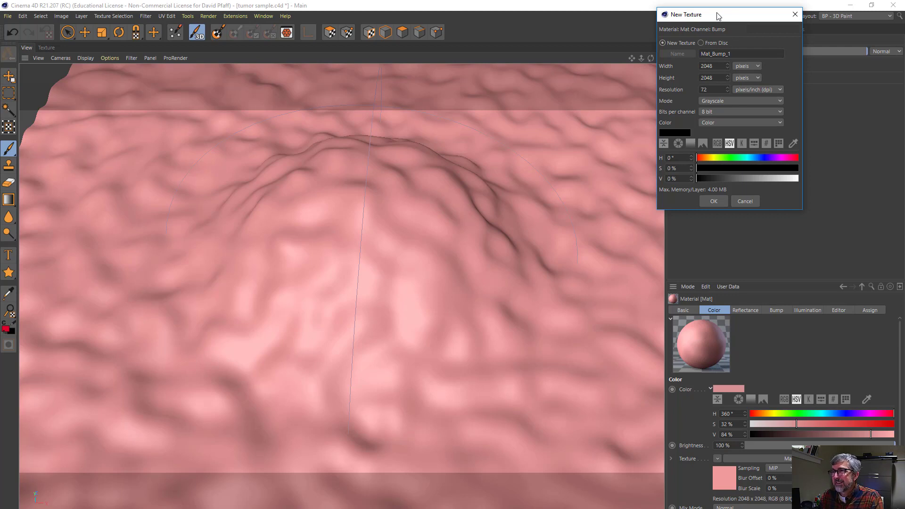
drag(697, 16, 729, 30)
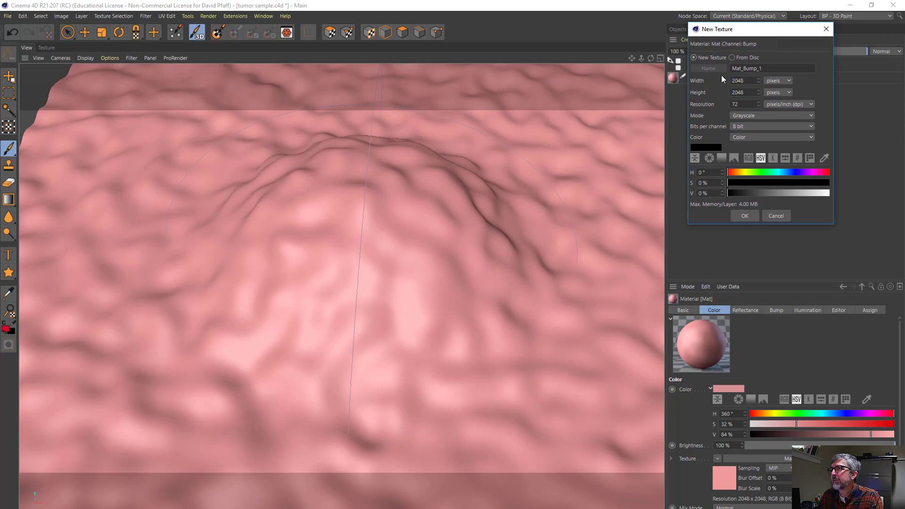
click(743, 215)
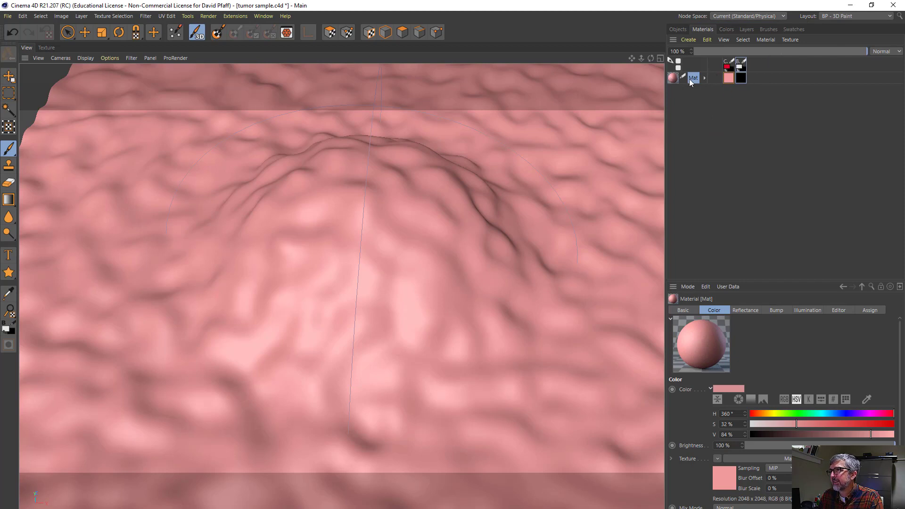
click(739, 67)
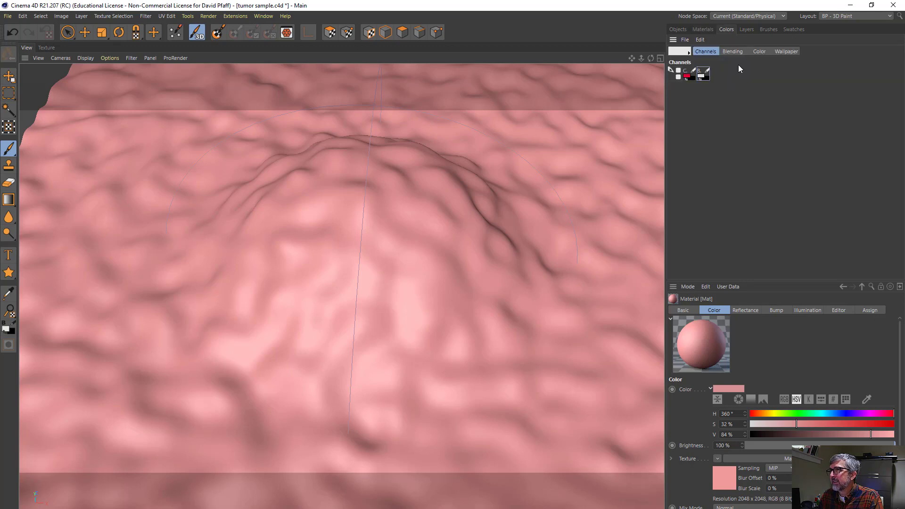
Set the Bump channel's brush color to near-white with a V value of 93%
click(758, 51)
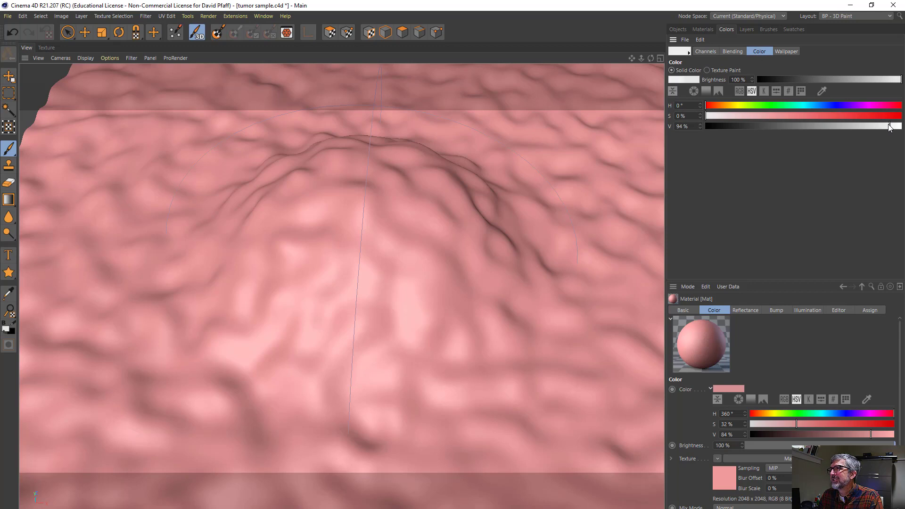
mouse_move(882, 128)
mouse_down()
mouse_move(852, 128)
mouse_move(889, 130)
mouse_up()
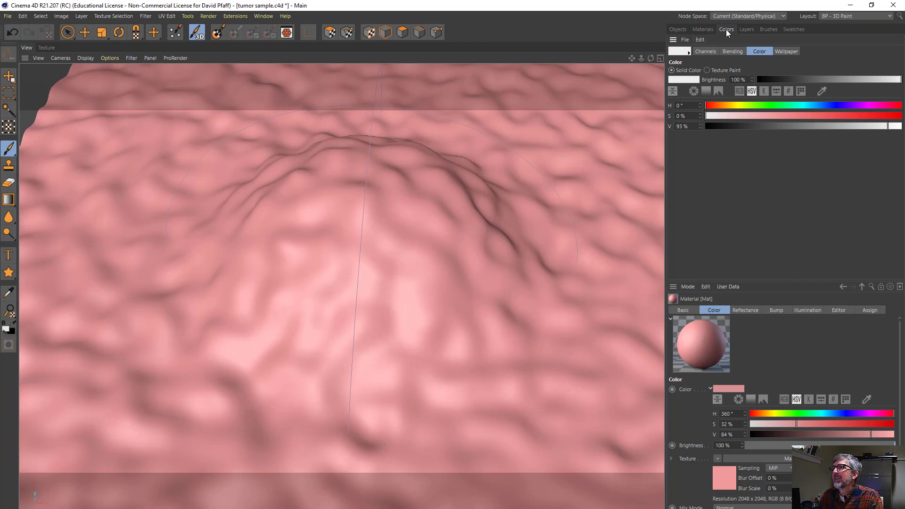
click(702, 29)
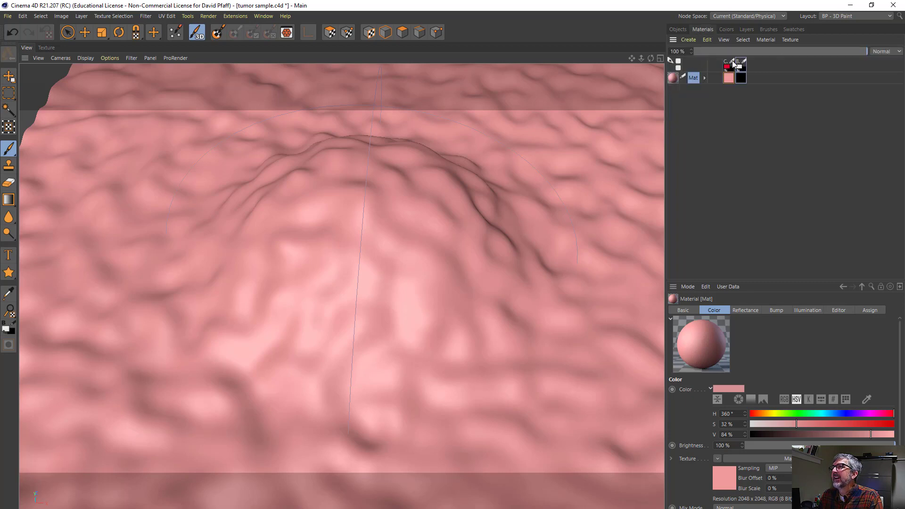
Paint a wavy bump-only test stroke across the bulge and examine its relief up close from several angles
click(733, 65)
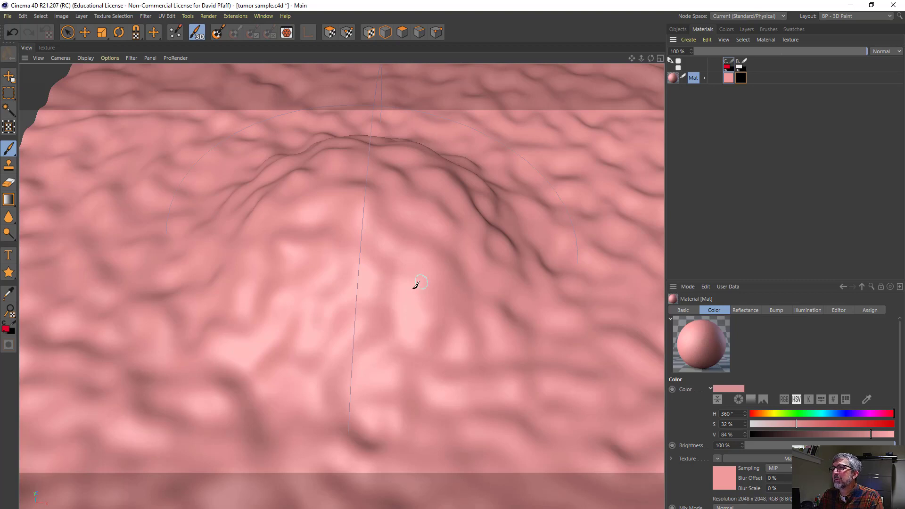
mouse_move(295, 315)
mouse_down()
mouse_move(343, 284)
mouse_move(373, 232)
mouse_move(505, 257)
mouse_move(530, 231)
mouse_up()
mouse_move(382, 280)
alt+mouse_down()
mouse_move(368, 307)
mouse_move(313, 327)
mouse_move(252, 259)
mouse_move(446, 317)
mouse_move(262, 239)
mouse_move(334, 217)
mouse_move(347, 287)
mouse_move(363, 299)
mouse_move(333, 246)
mouse_move(359, 294)
mouse_move(360, 282)
mouse_move(354, 313)
mouse_move(413, 229)
mouse_move(409, 245)
alt+mouse_up()
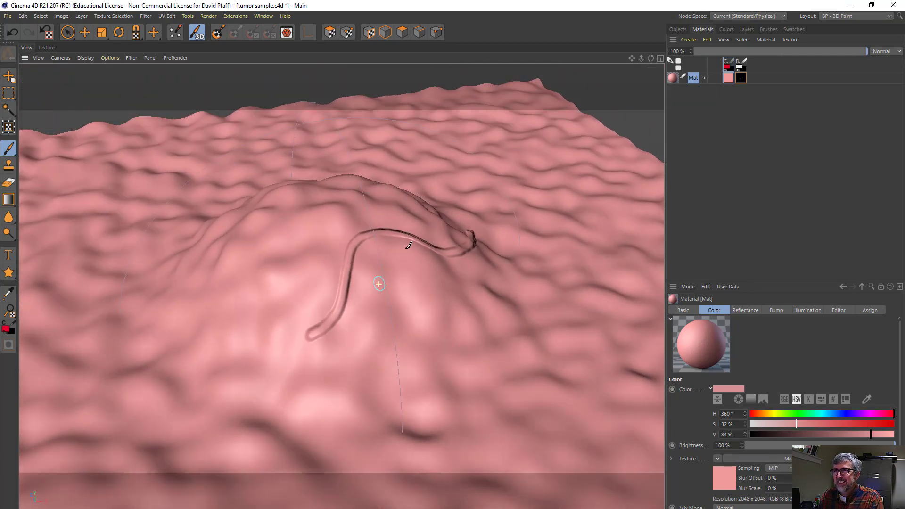
scroll(365, 260, up, 6)
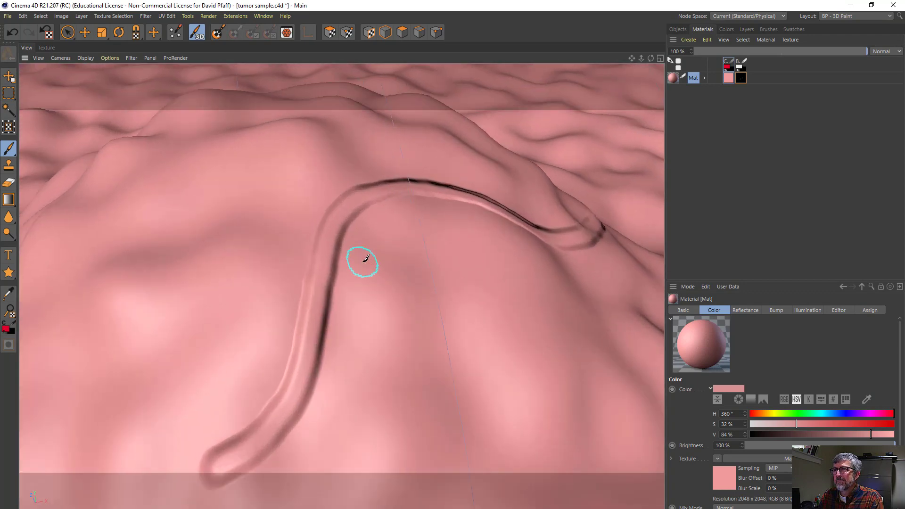
alt+drag(368, 256, 402, 217)
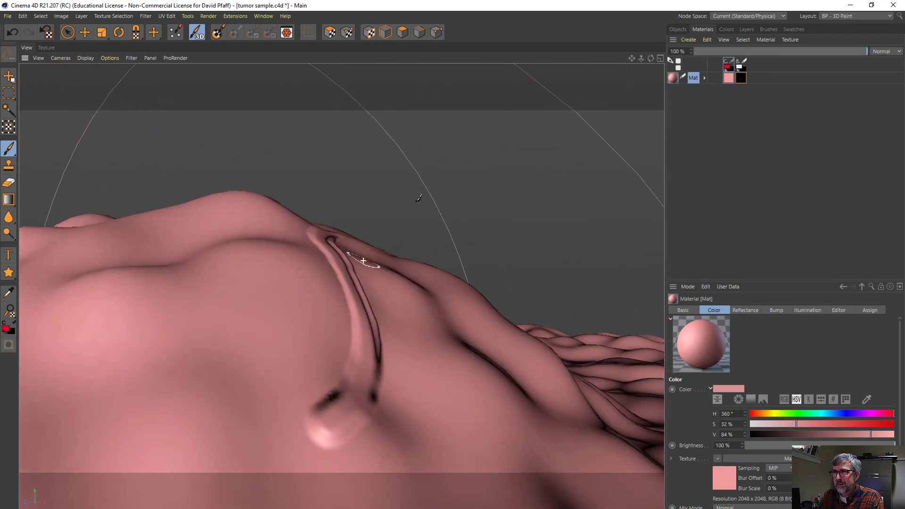
mouse_move(429, 179)
alt+mouse_down()
mouse_move(455, 166)
mouse_move(432, 170)
mouse_move(418, 196)
mouse_move(446, 189)
mouse_move(365, 259)
mouse_move(430, 250)
mouse_move(430, 258)
alt+mouse_up()
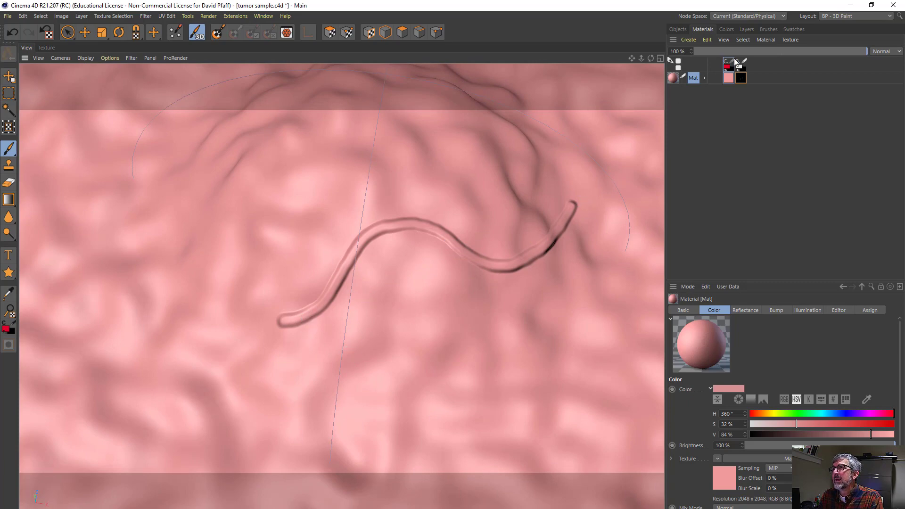
Paint a wavy red test stroke on the Color channel only, running just below the bump-only stroke
click(740, 64)
click(728, 65)
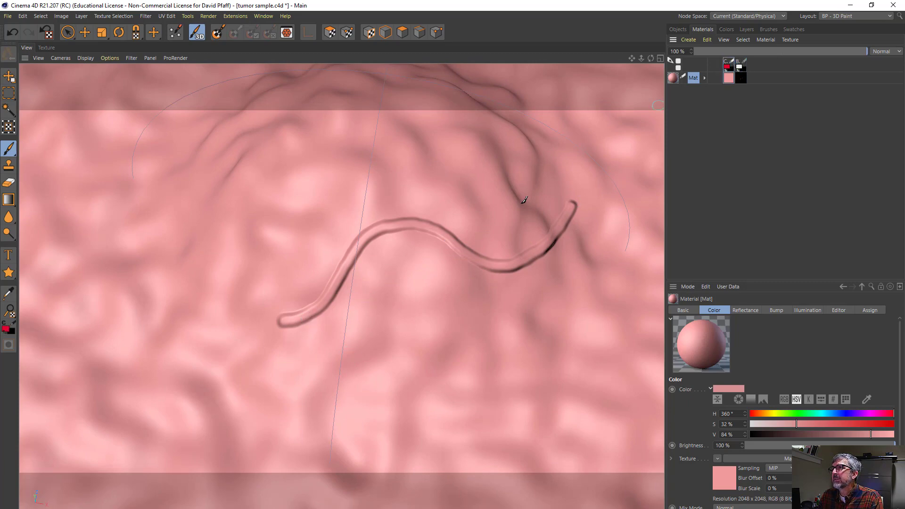
mouse_move(289, 370)
mouse_down()
mouse_move(343, 344)
mouse_move(396, 284)
mouse_move(524, 313)
mouse_move(587, 253)
mouse_up()
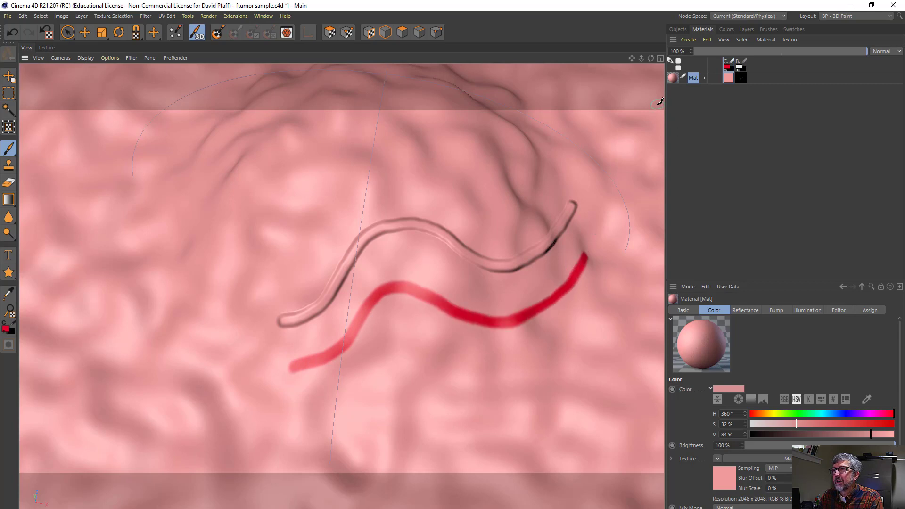
Paint a test stroke above the others with both the Color and Bump channels enabled, and undo all the test strokes
click(743, 65)
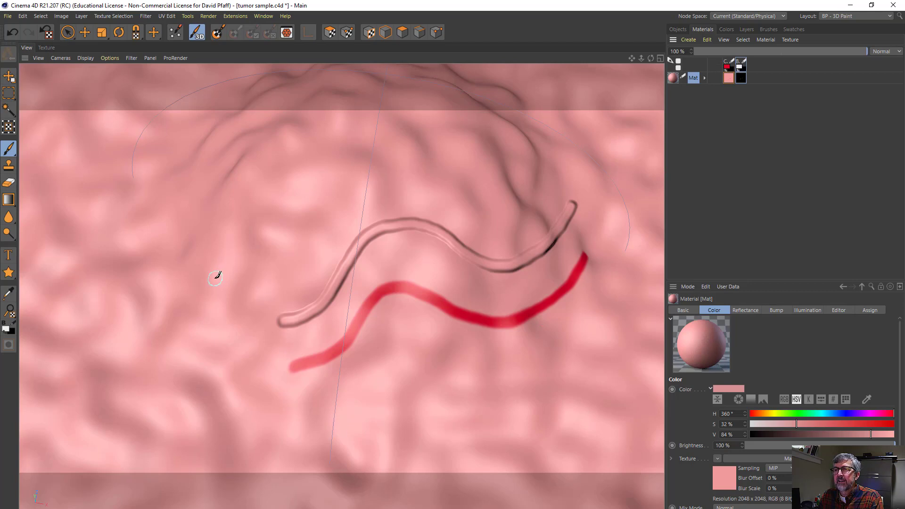
mouse_move(213, 279)
mouse_down()
mouse_move(233, 268)
mouse_move(253, 218)
mouse_move(401, 176)
mouse_move(471, 181)
mouse_up()
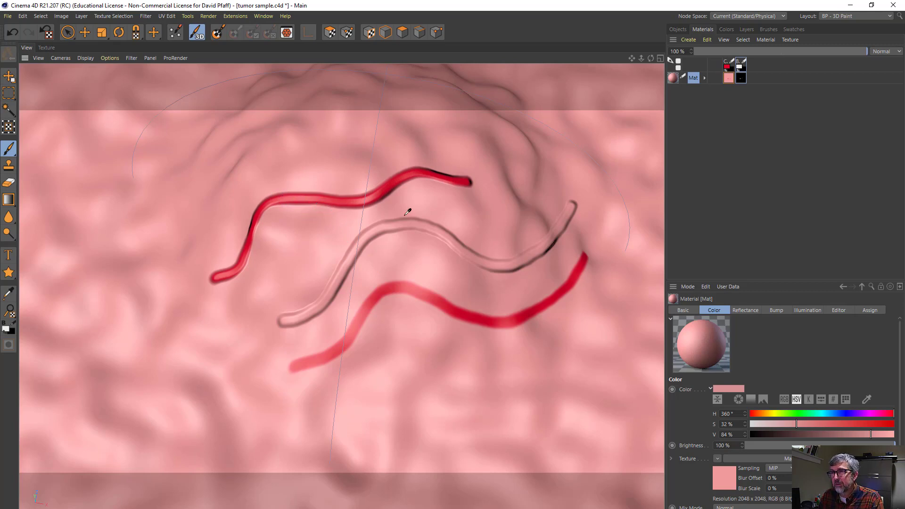
key(ctrl+z)
key(ctrl+z)
key(ctrl+z)
key(ctrl+z)
key(ctrl+z)
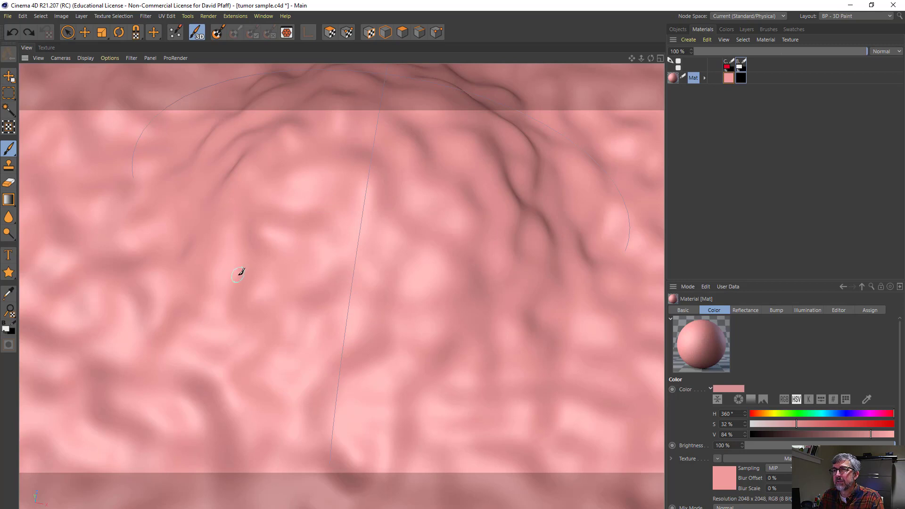
Paint a thick raised red vessel running up onto the bulge, with several thick branches forking across it
scroll(254, 272, down, 5)
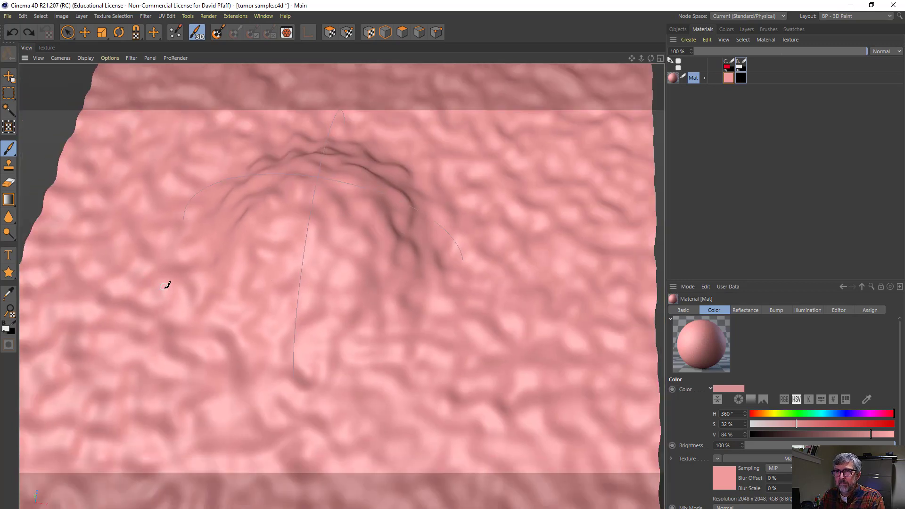
mouse_move(141, 296)
mouse_down()
mouse_move(281, 214)
mouse_move(299, 233)
mouse_move(388, 238)
mouse_up()
drag(325, 221, 322, 151)
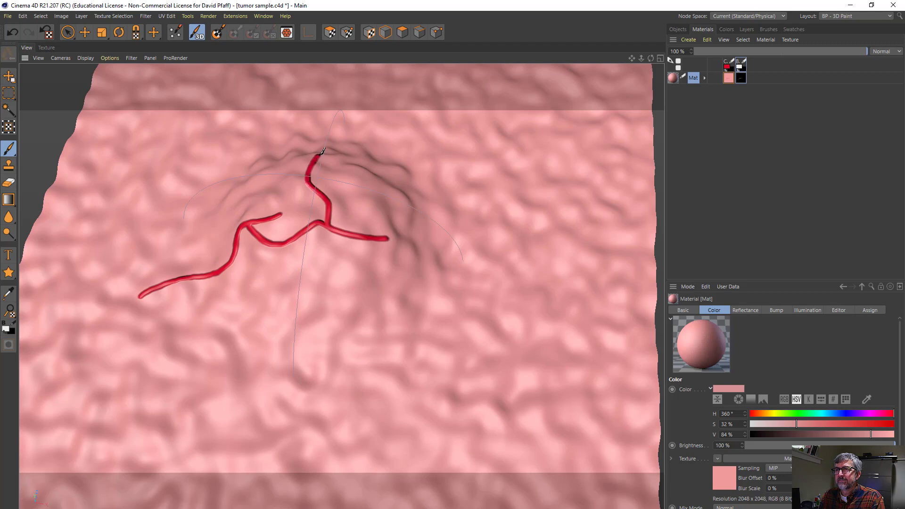
drag(328, 199, 382, 183)
mouse_move(369, 236)
mouse_down()
mouse_move(373, 221)
mouse_move(430, 218)
mouse_move(447, 205)
mouse_move(370, 265)
mouse_move(439, 278)
mouse_up()
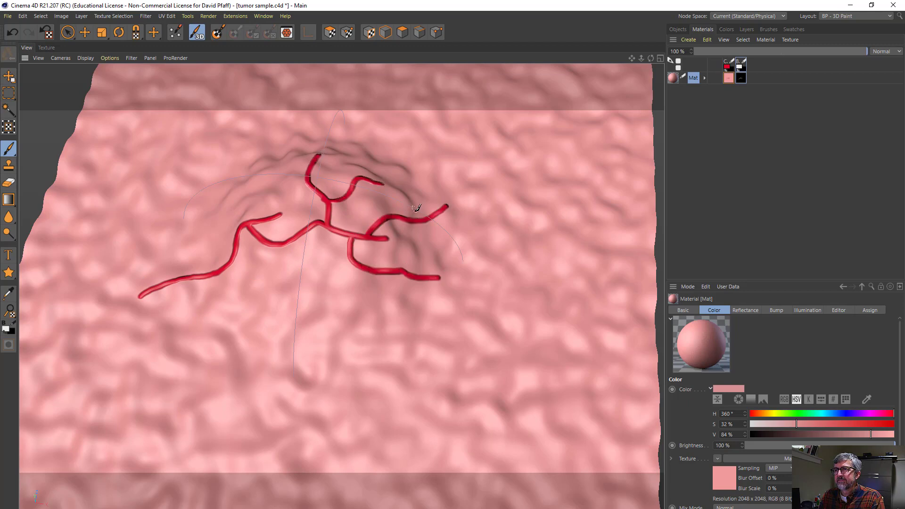
mouse_move(417, 217)
mouse_down()
mouse_move(417, 185)
mouse_move(439, 169)
mouse_up()
mouse_move(401, 247)
alt+mouse_down()
mouse_move(349, 282)
mouse_move(430, 206)
mouse_move(511, 195)
alt+mouse_up()
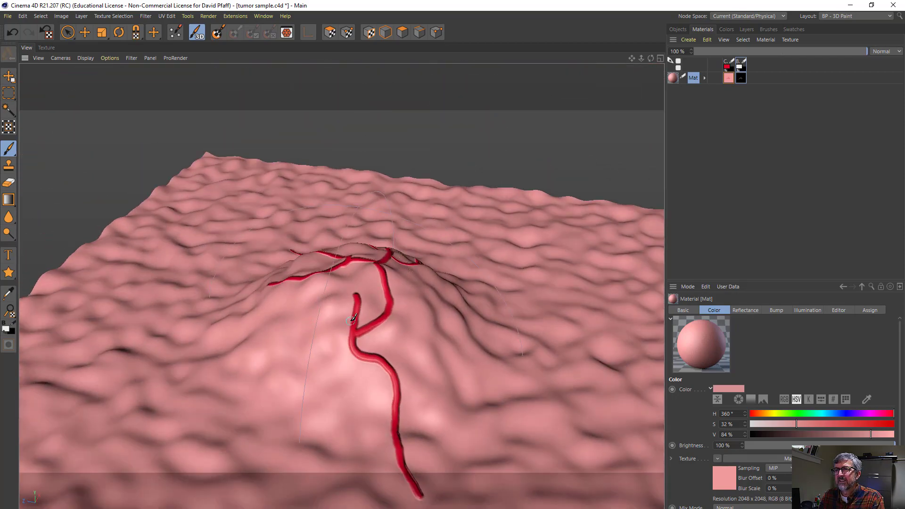
mouse_move(354, 318)
mouse_down()
mouse_move(296, 330)
mouse_move(276, 316)
mouse_up()
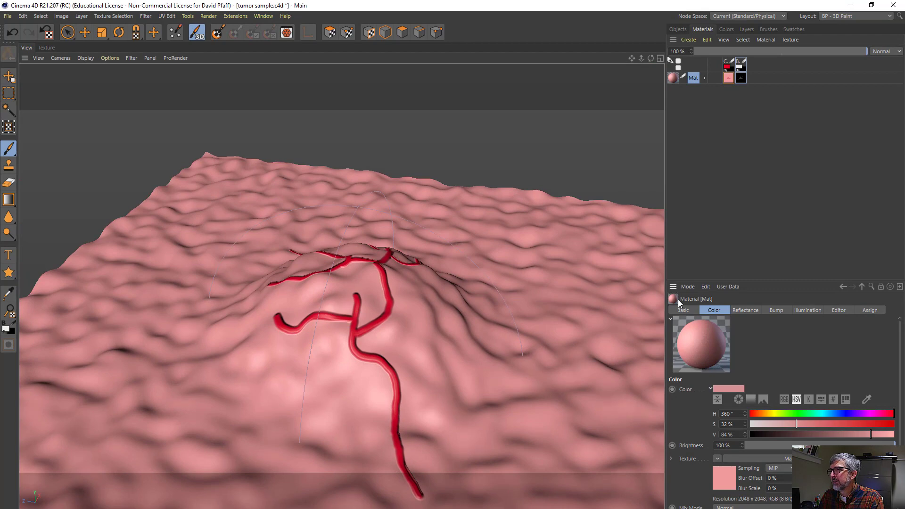
Show the settings of the Brush tool and set the brush size to 11
click(687, 287)
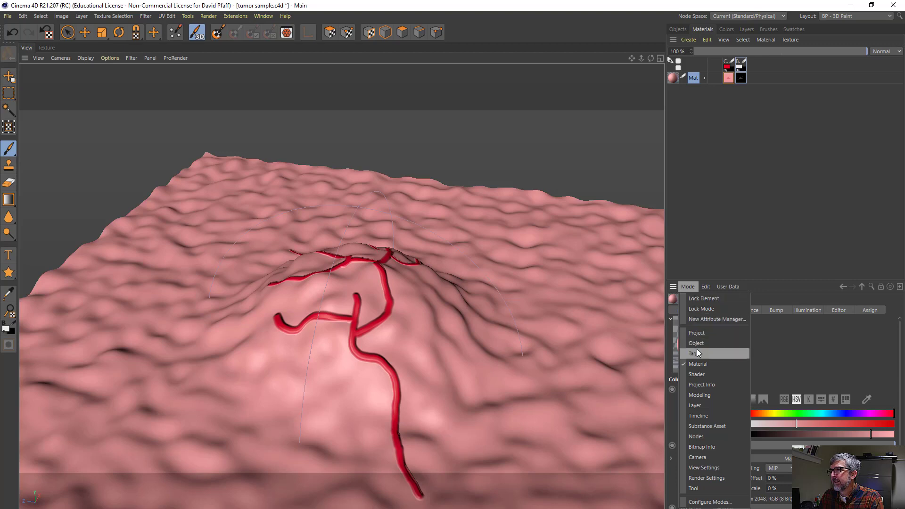
click(696, 489)
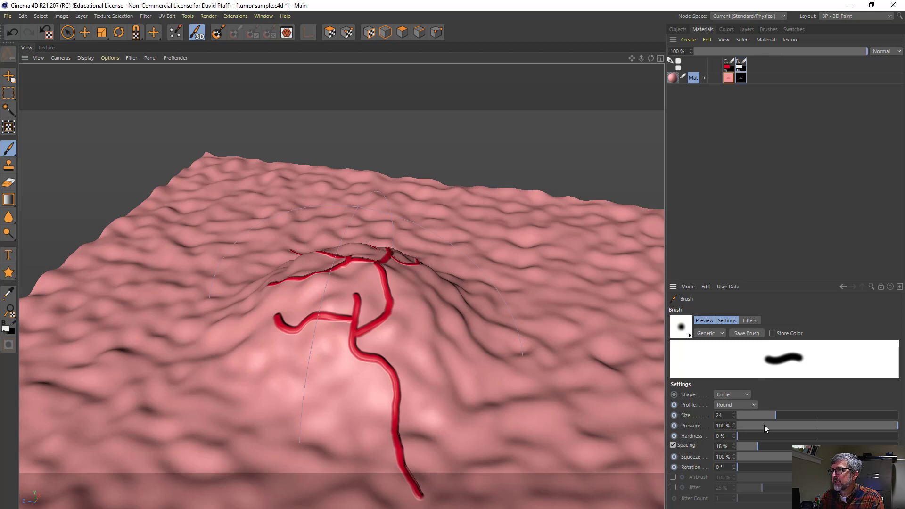
drag(770, 416, 763, 414)
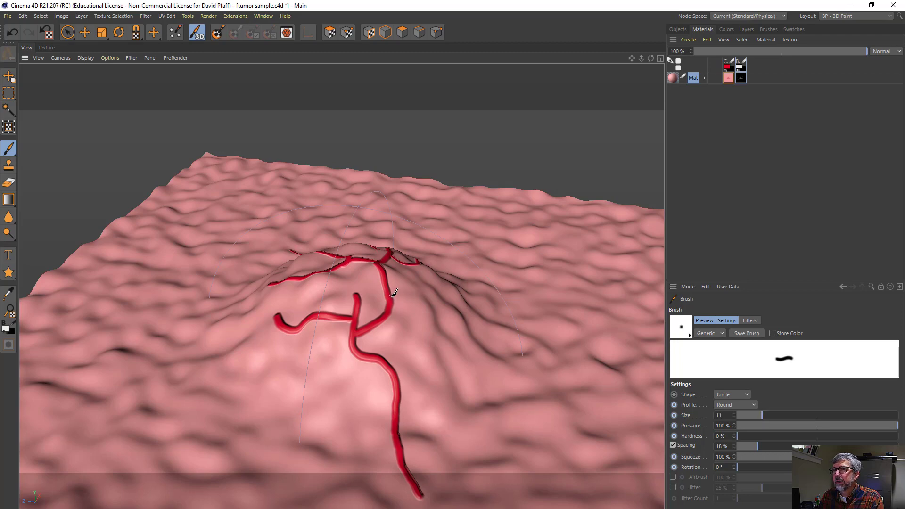
Try painting a thin branch off the main vessel, and undo the thin strokes
drag(392, 293, 450, 259)
alt+drag(439, 294, 354, 366)
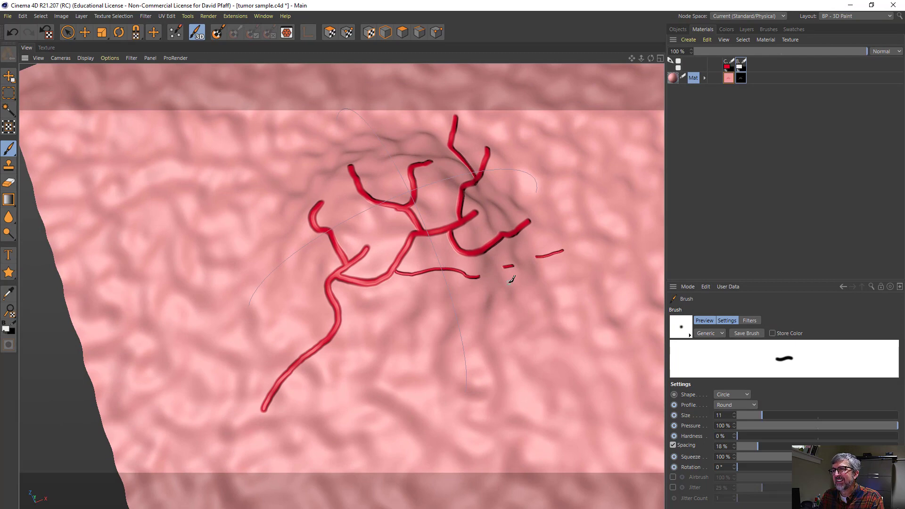
key(ctrl+z)
key(ctrl+z)
key(ctrl+z)
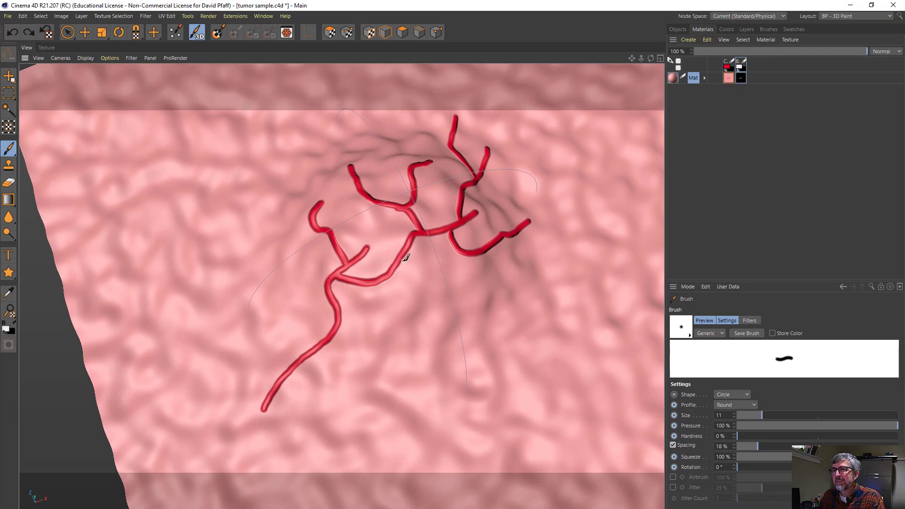
Paint thin wavy side branches off the thick vessels around the bulge with the size 11 brush
drag(401, 260, 486, 288)
mouse_move(445, 231)
mouse_down()
mouse_move(451, 178)
mouse_move(413, 125)
mouse_up()
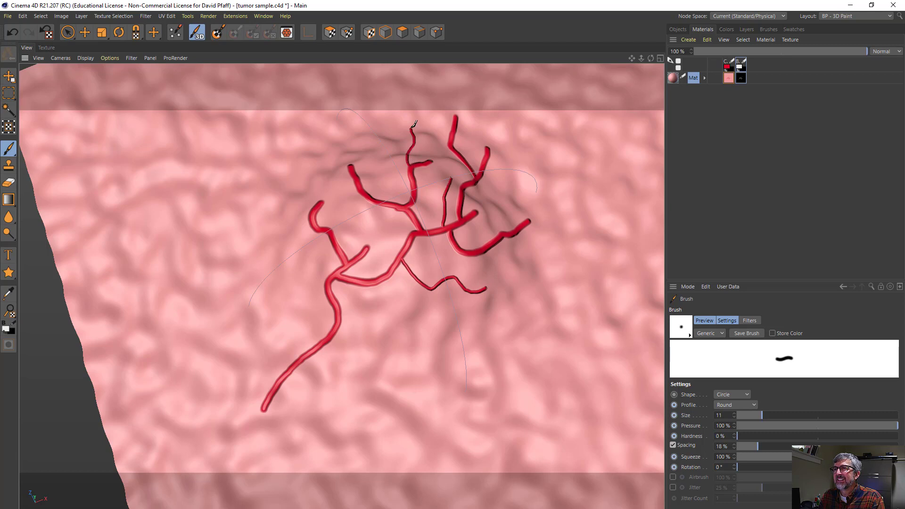
drag(458, 144, 485, 123)
drag(487, 160, 530, 139)
mouse_move(514, 230)
mouse_down()
mouse_move(515, 197)
mouse_move(537, 185)
mouse_up()
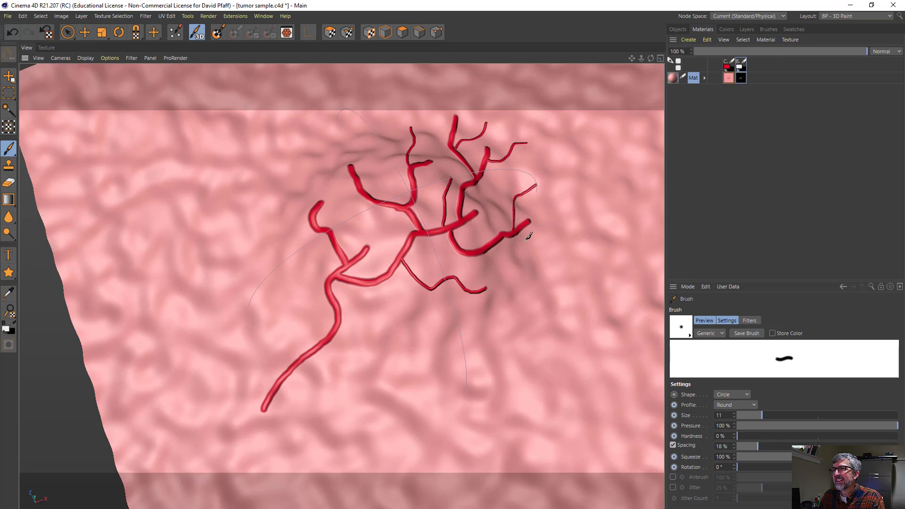
drag(524, 224, 579, 216)
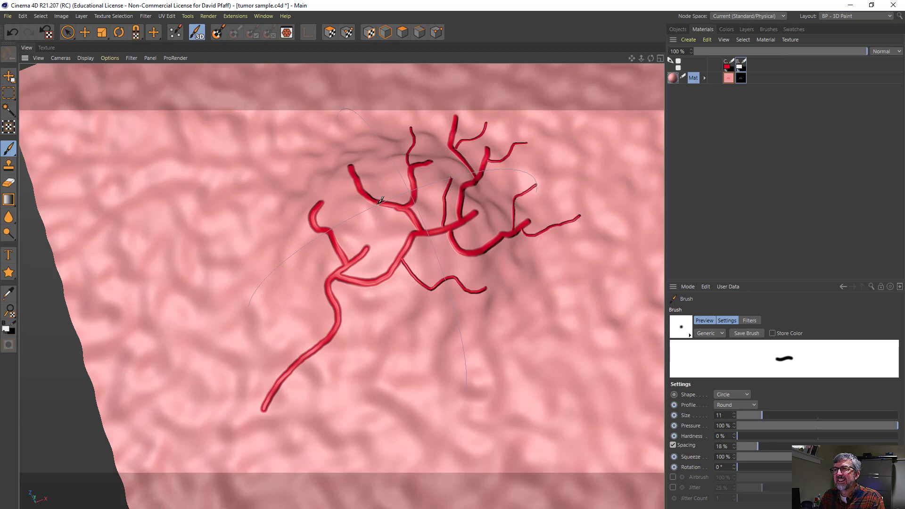
mouse_move(377, 198)
mouse_down()
mouse_move(385, 186)
mouse_move(379, 153)
mouse_up()
mouse_move(355, 181)
mouse_down()
mouse_move(325, 161)
mouse_move(320, 146)
mouse_up()
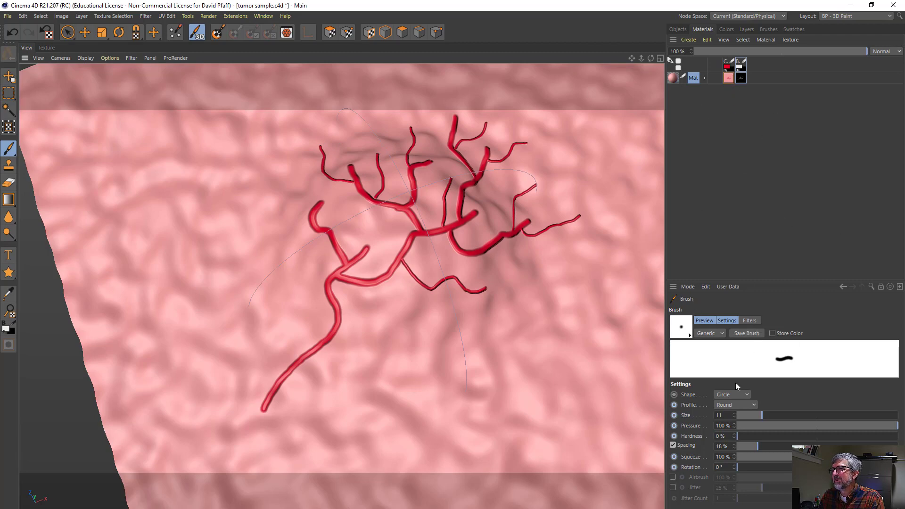
Set the brush size to 7 and paint fine twigs off the existing vessel branches across the bulge
drag(764, 414, 756, 414)
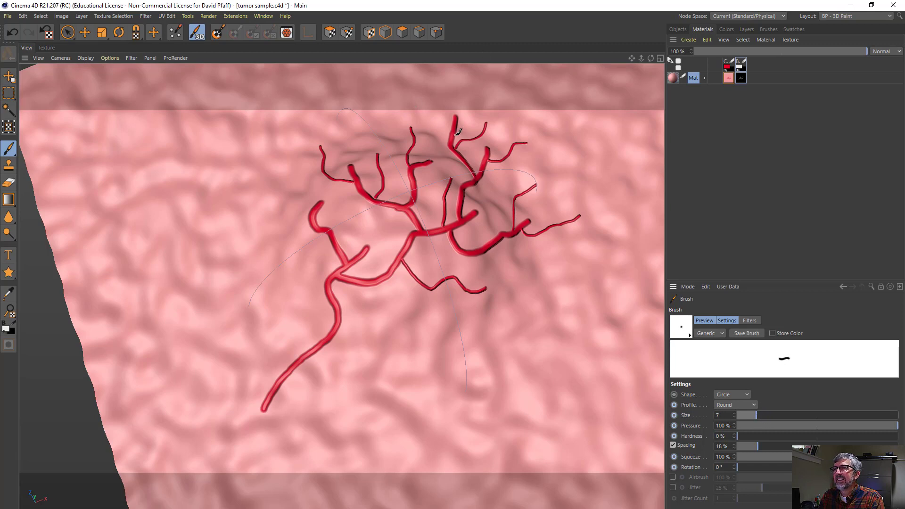
mouse_move(447, 135)
mouse_down()
mouse_move(443, 117)
mouse_move(471, 121)
mouse_up()
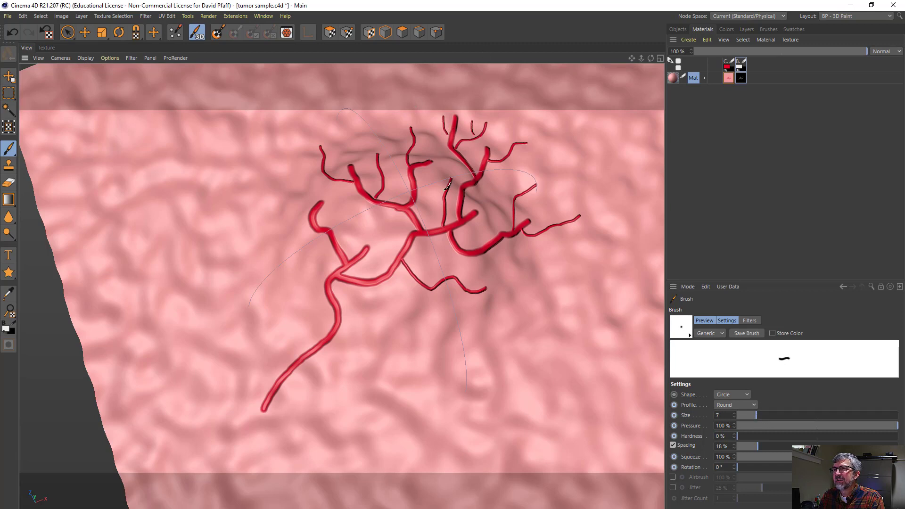
drag(441, 188, 436, 174)
mouse_move(421, 215)
mouse_down()
mouse_move(426, 193)
mouse_move(397, 165)
mouse_move(420, 181)
mouse_move(429, 145)
mouse_up()
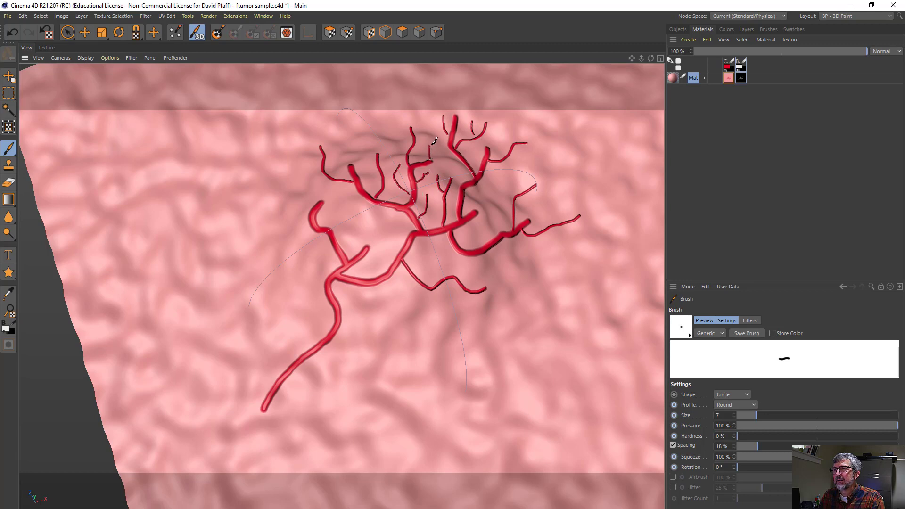
mouse_move(447, 184)
mouse_down()
mouse_move(451, 161)
mouse_move(477, 188)
mouse_move(524, 177)
mouse_move(492, 202)
mouse_up()
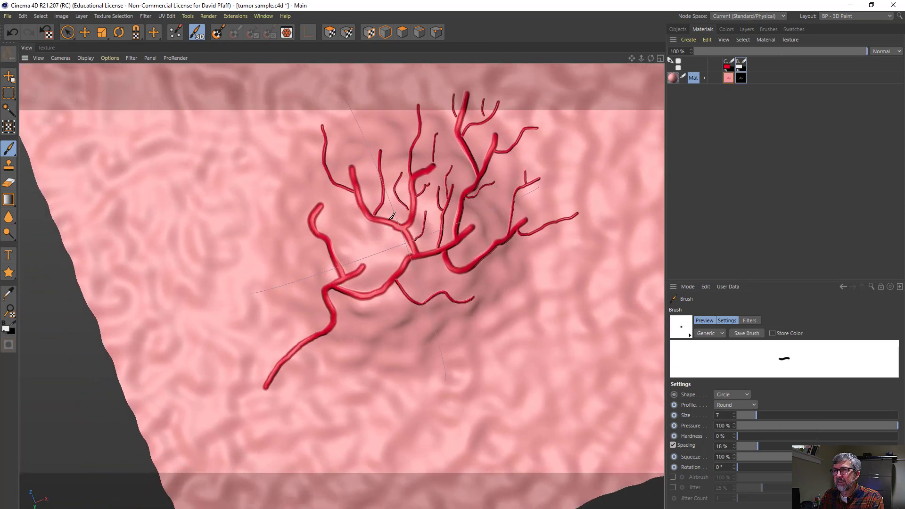
mouse_move(389, 220)
mouse_down()
mouse_move(391, 187)
mouse_move(367, 156)
mouse_up()
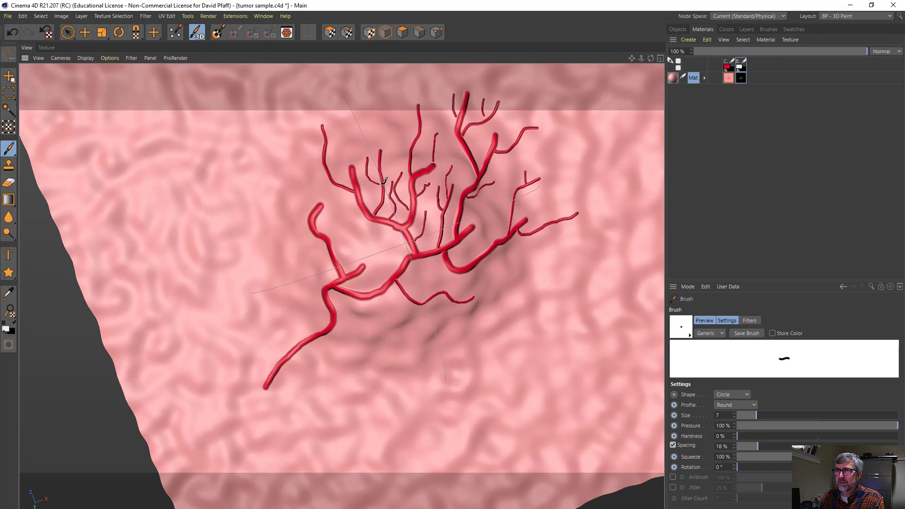
scroll(443, 211, down, 2)
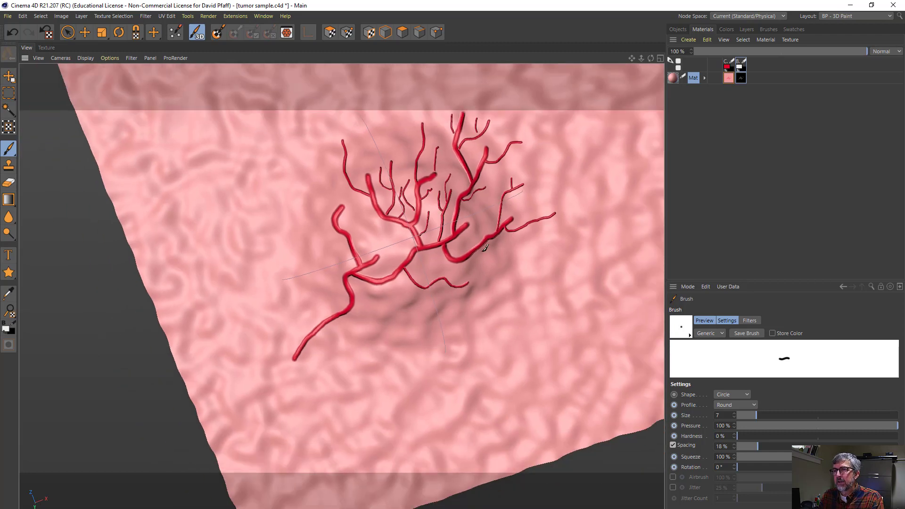
alt+drag(441, 239, 482, 210)
scroll(441, 239, up, 5)
alt+drag(442, 237, 369, 188)
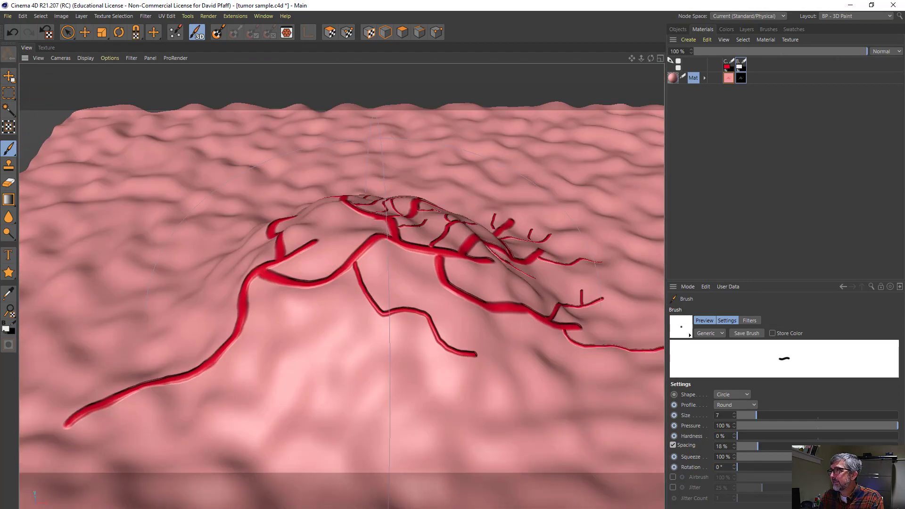
scroll(473, 263, down, 3)
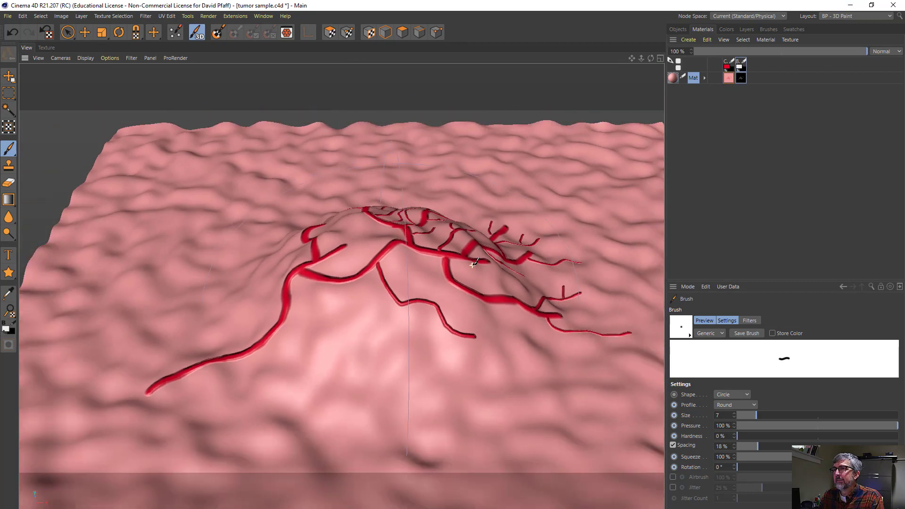
Return from the 3D paint workspace to the Standard layout
mouse_move(455, 251)
alt+mouse_down()
mouse_move(452, 275)
mouse_move(454, 260)
alt+mouse_up()
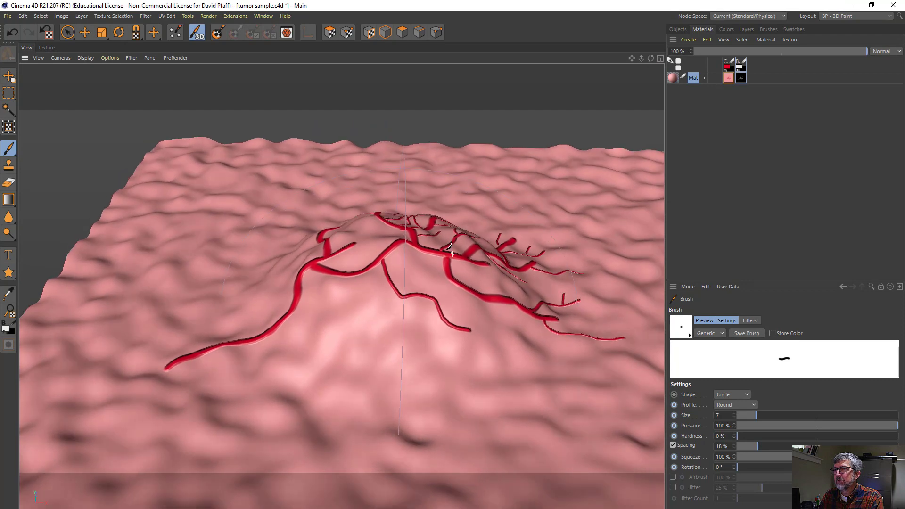
click(849, 14)
click(847, 99)
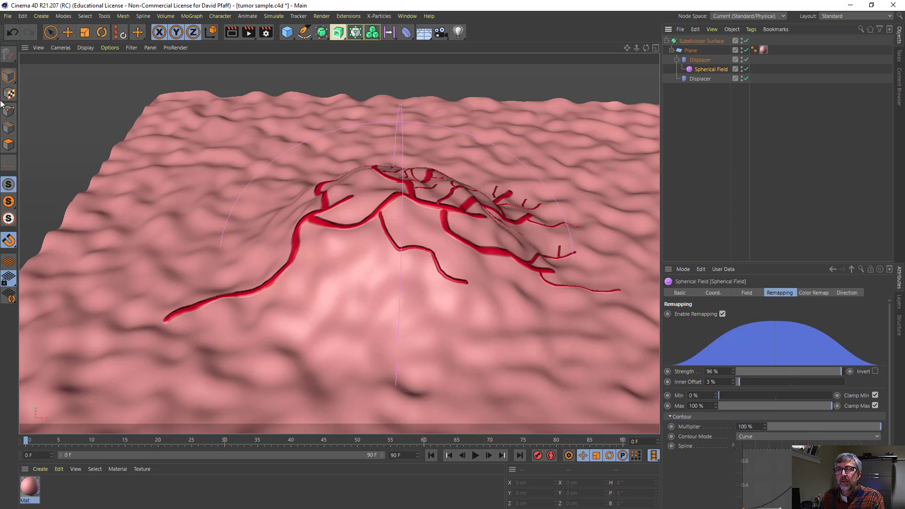
Move the Spherical Field along the X axis to about 61 cm, shifting the bulge under the painted vessels
click(67, 32)
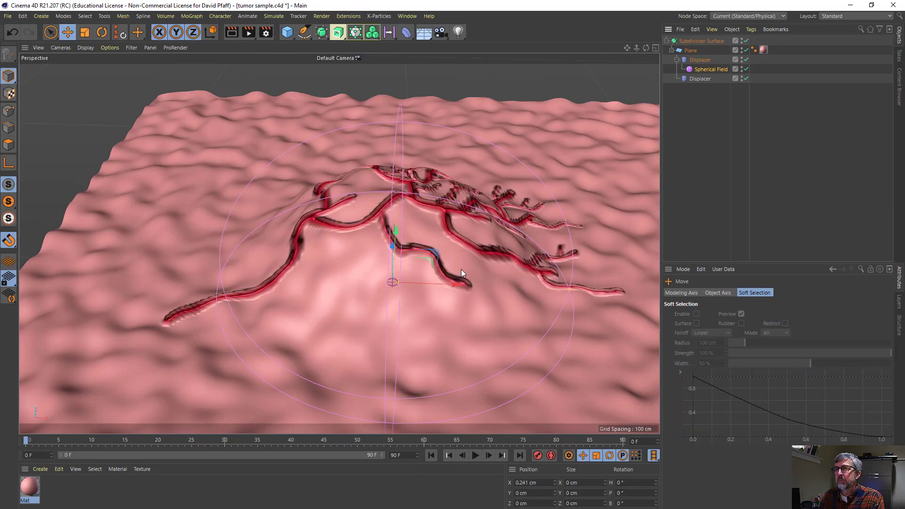
drag(456, 286, 478, 287)
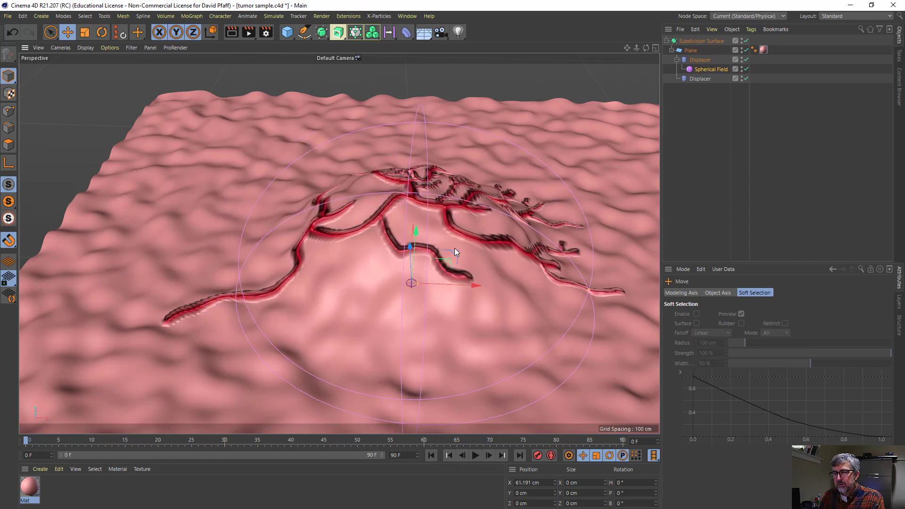
mouse_move(454, 248)
alt+mouse_down()
mouse_move(450, 346)
mouse_move(440, 252)
mouse_move(268, 247)
mouse_move(470, 288)
mouse_move(459, 281)
mouse_move(462, 250)
alt+mouse_up()
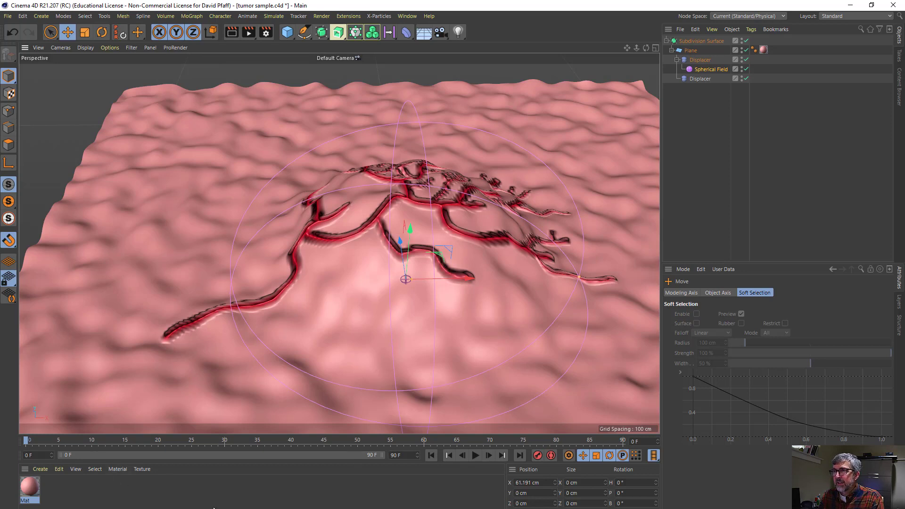
Set the vessel material's texture preview size to 2048x2048 (16 MB) for a sharper viewport display
click(29, 491)
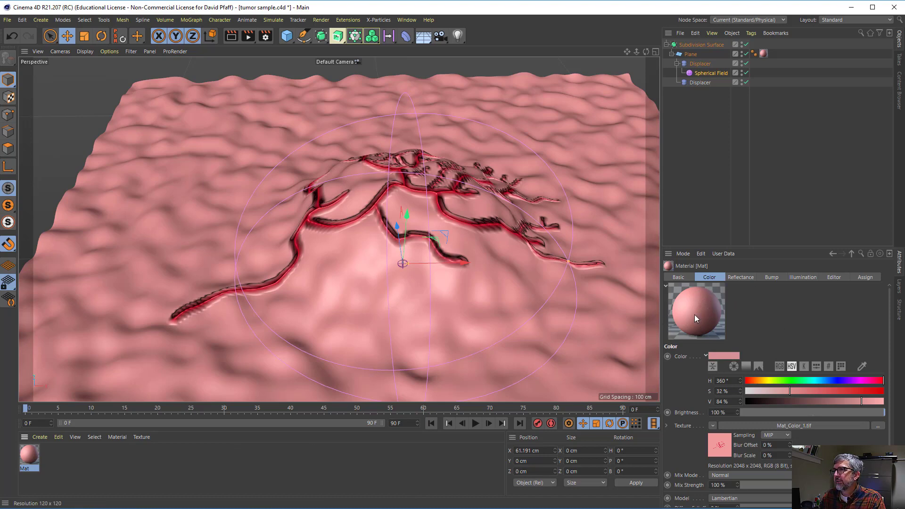
click(838, 278)
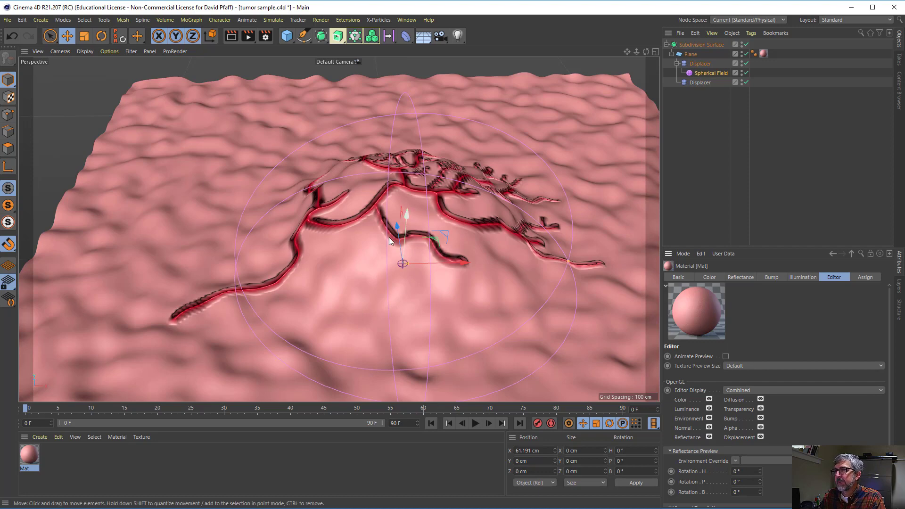
click(747, 366)
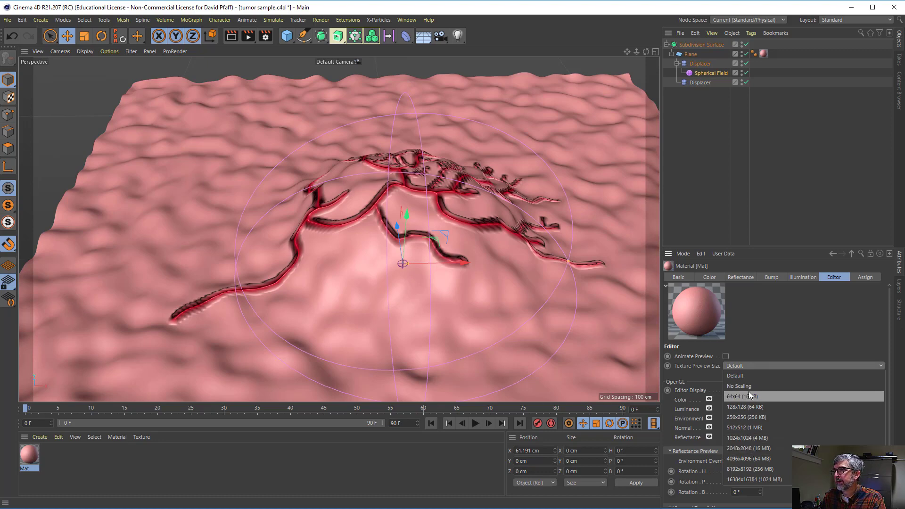
click(733, 450)
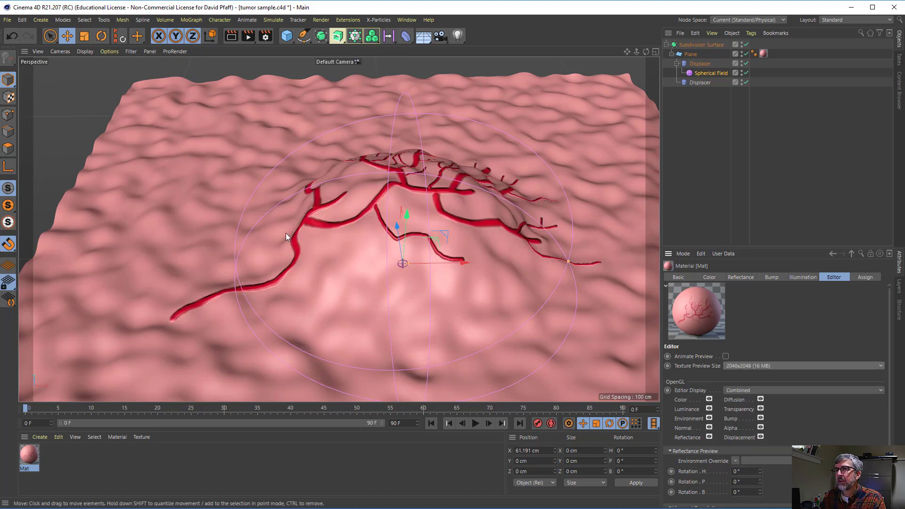
mouse_move(458, 208)
alt+mouse_down()
mouse_move(463, 249)
mouse_move(424, 212)
mouse_move(340, 185)
mouse_move(390, 277)
mouse_move(486, 262)
mouse_move(429, 203)
mouse_move(448, 181)
mouse_move(449, 206)
alt+mouse_up()
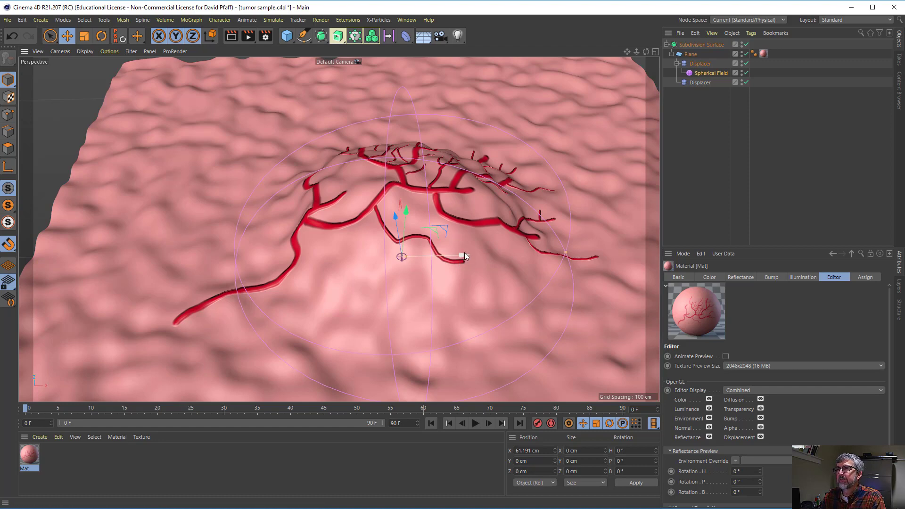
Move the Spherical Field to about X 171 cm and Z 116 cm, keeping Y at 0 cm
click(704, 73)
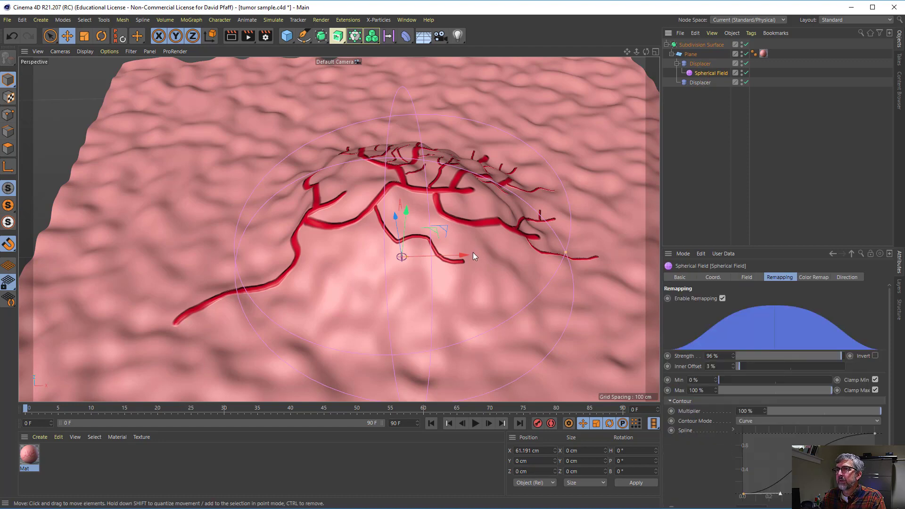
drag(464, 257, 499, 264)
drag(424, 220, 402, 198)
alt+drag(470, 201, 464, 248)
alt+drag(471, 205, 426, 278)
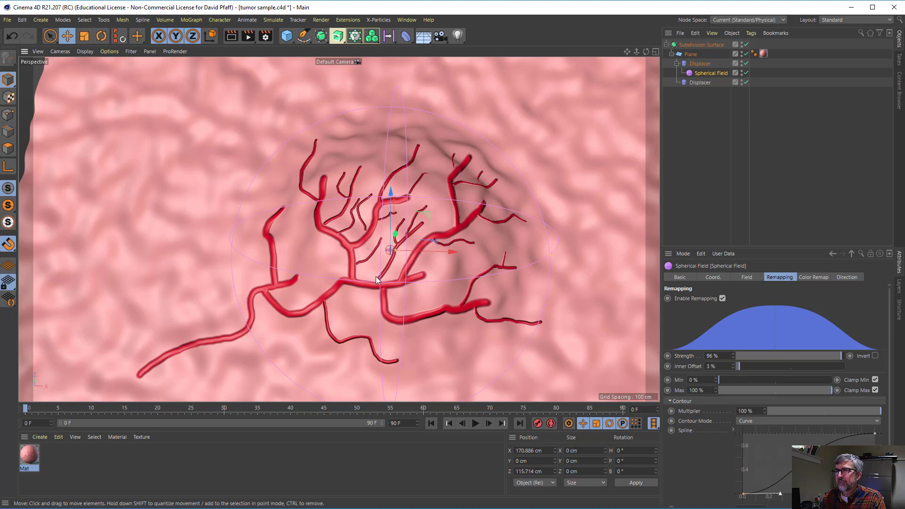
Try moving the Spherical Field freely to about X 73, Y 324, Z -44 cm, and undo the move
scroll(409, 262, up, 3)
scroll(391, 268, up, 2)
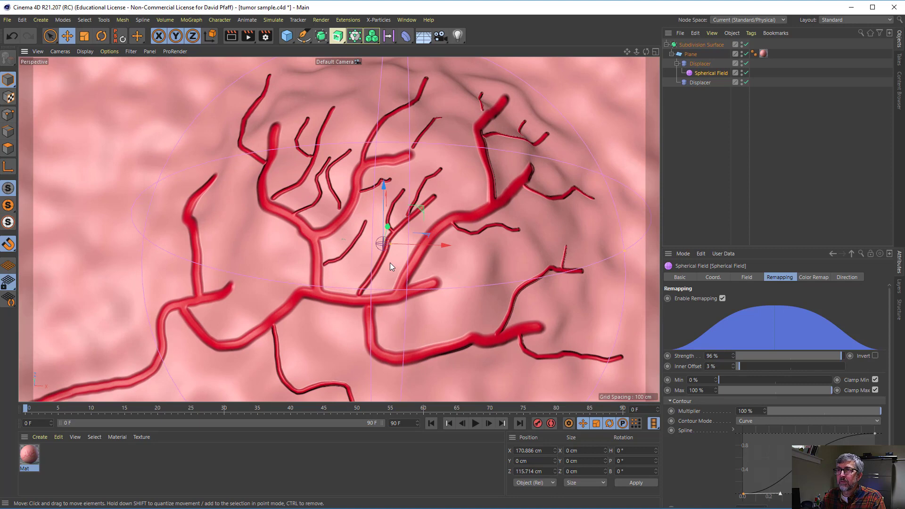
scroll(412, 256, down, 5)
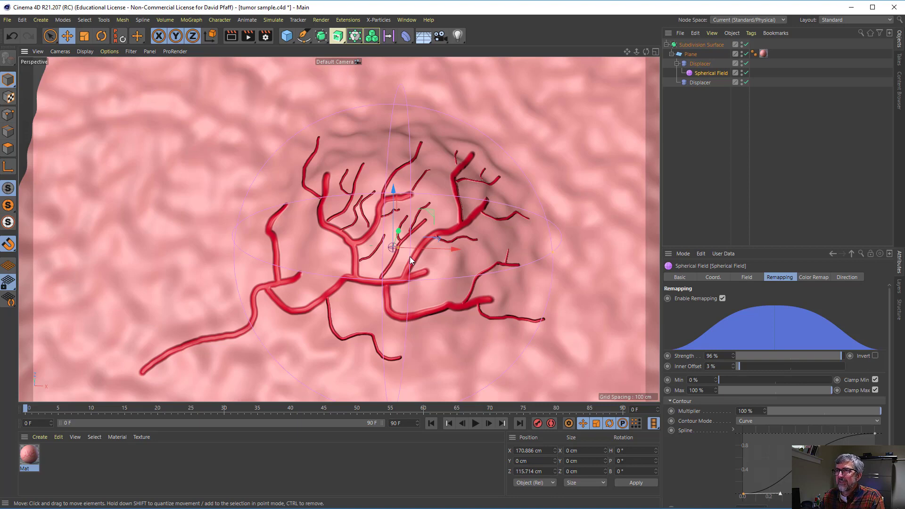
scroll(396, 265, up, 2)
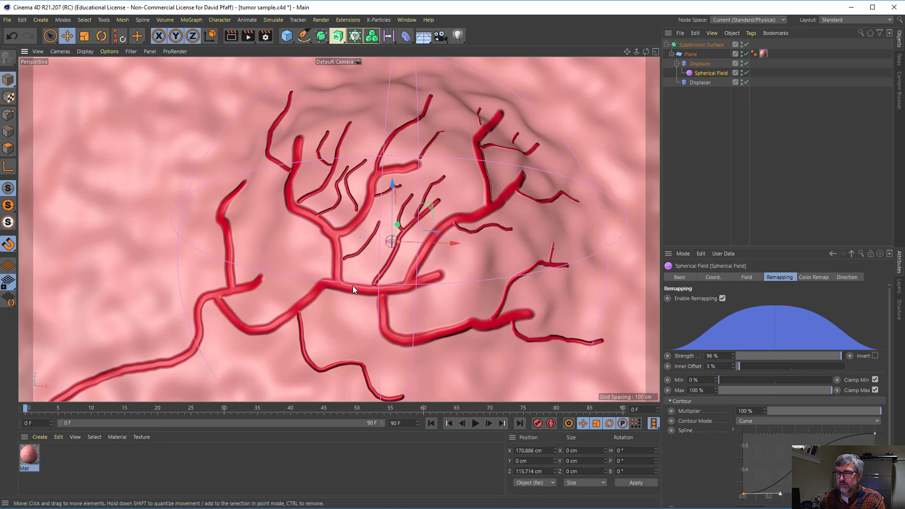
drag(354, 289, 358, 277)
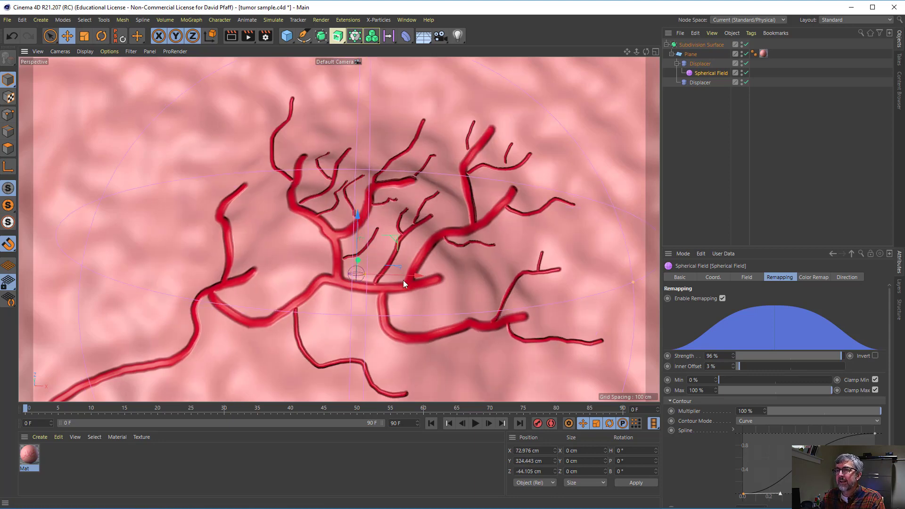
key(ctrl+z)
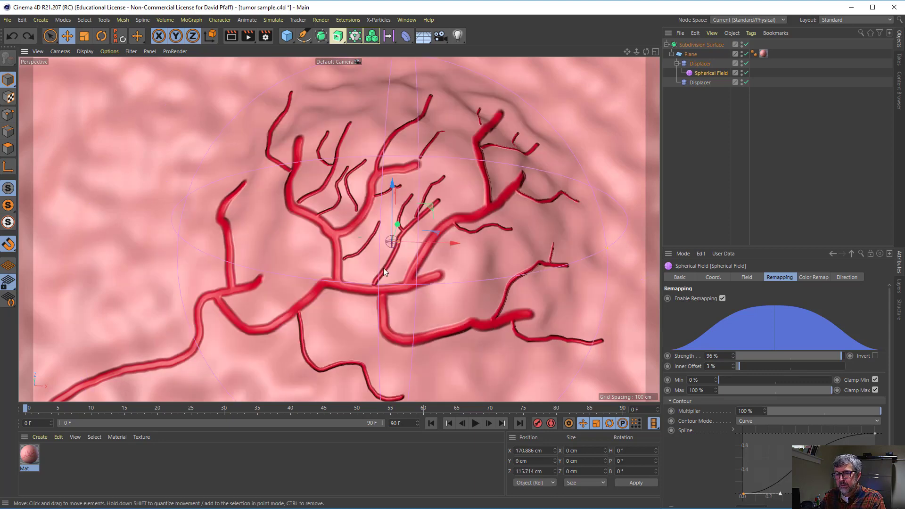
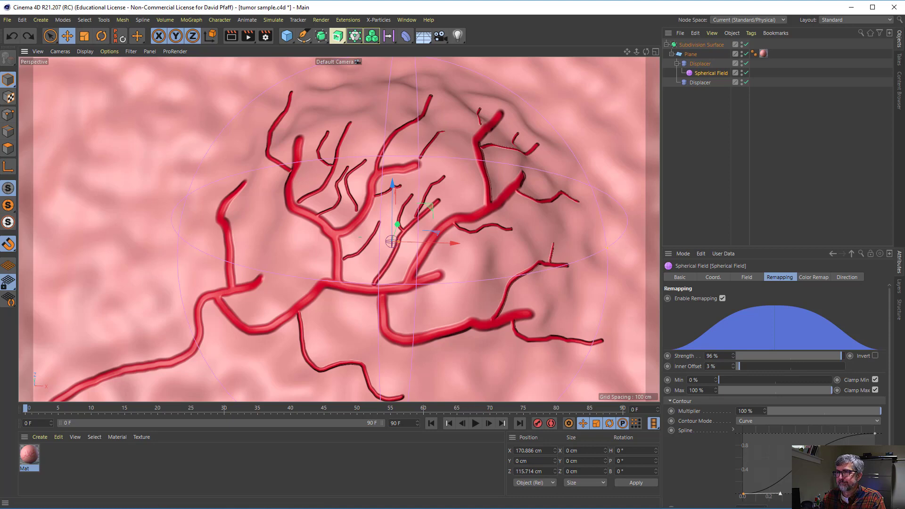
click(369, 396)
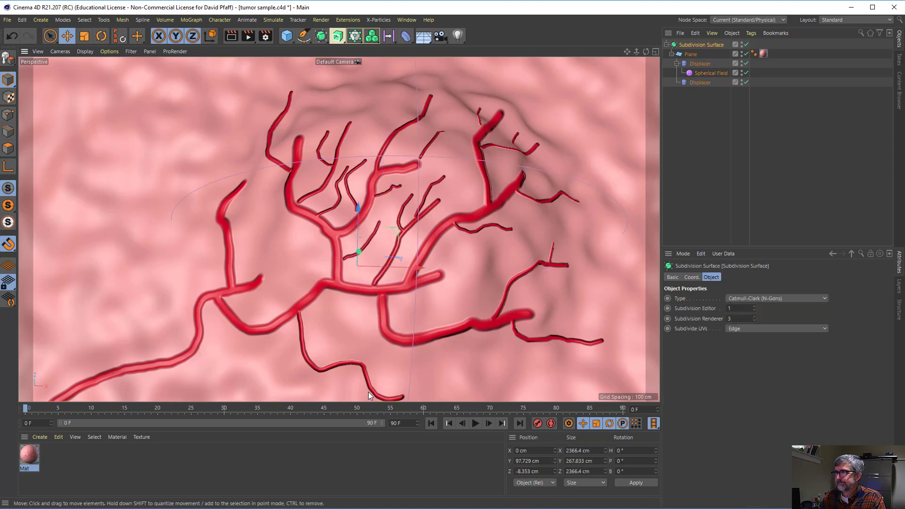